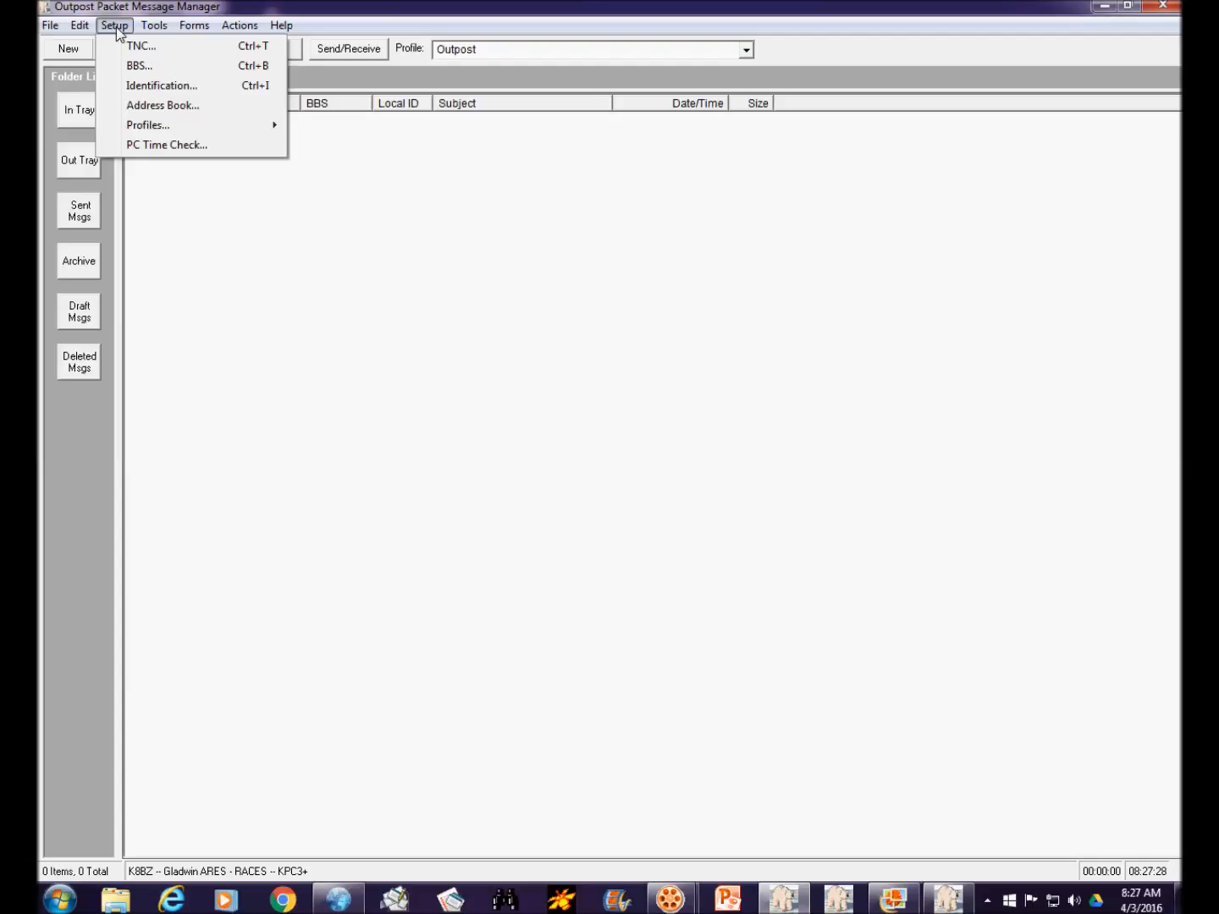
Step: Review the KPC3+ device in the TNC setup and close it with the device accepted
left_click(418, 218)
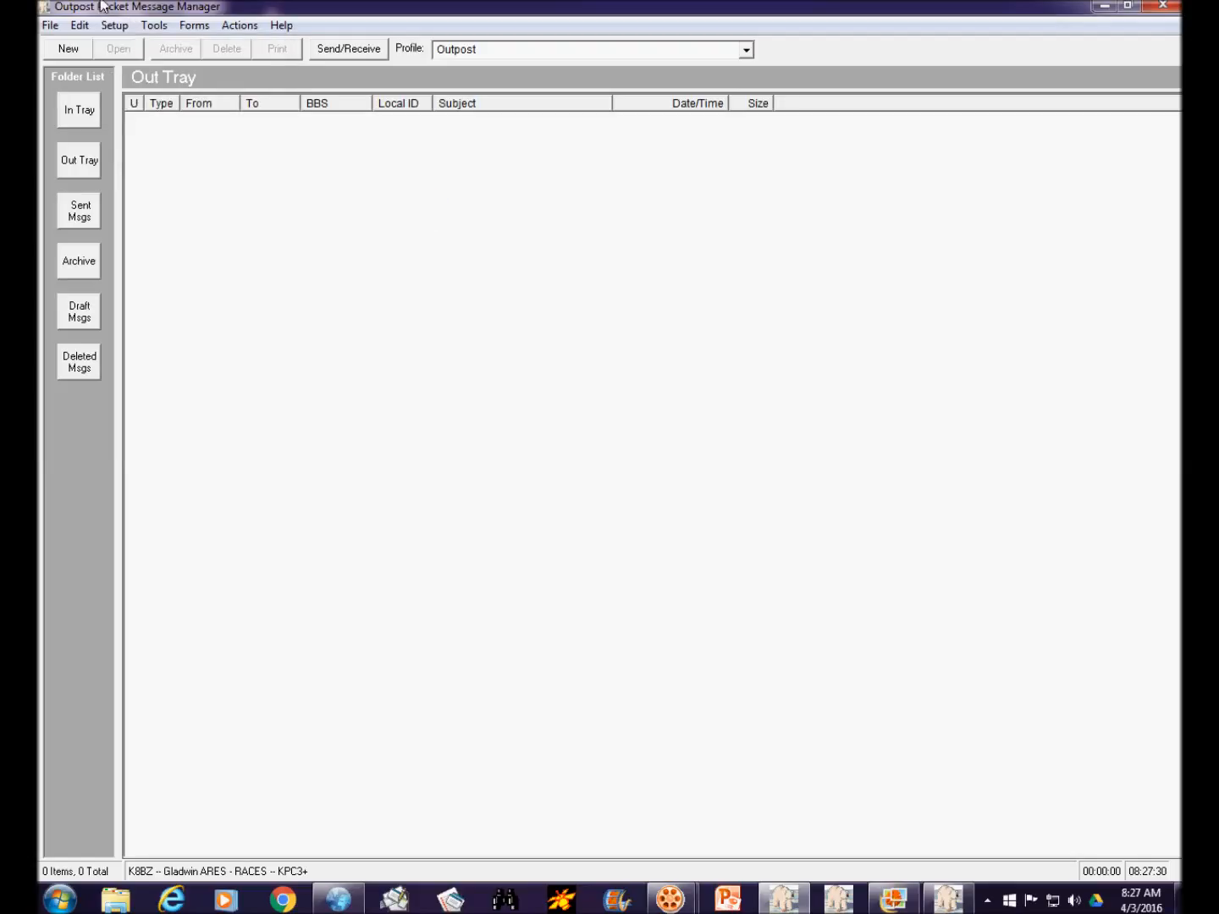
left_click(116, 26)
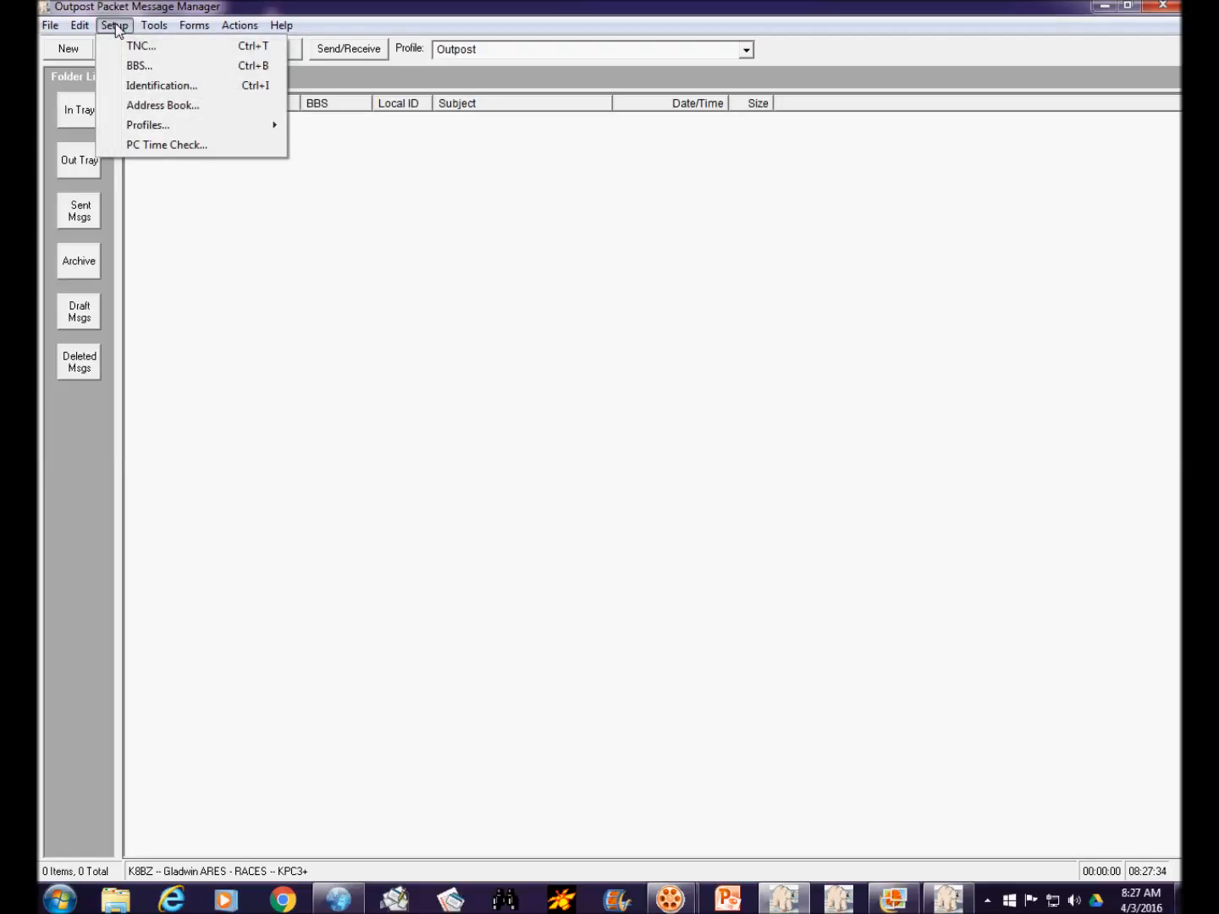
left_click(188, 48)
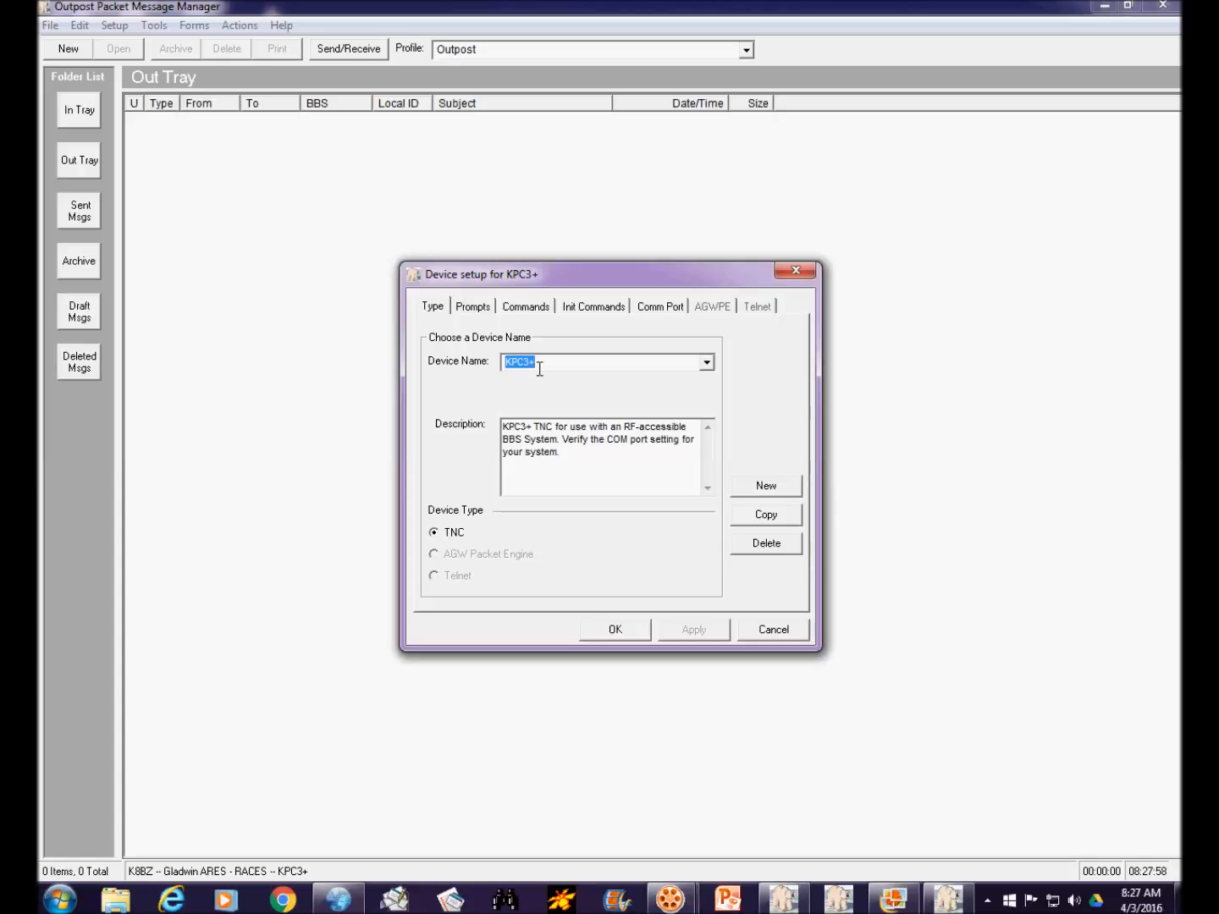
left_click(615, 630)
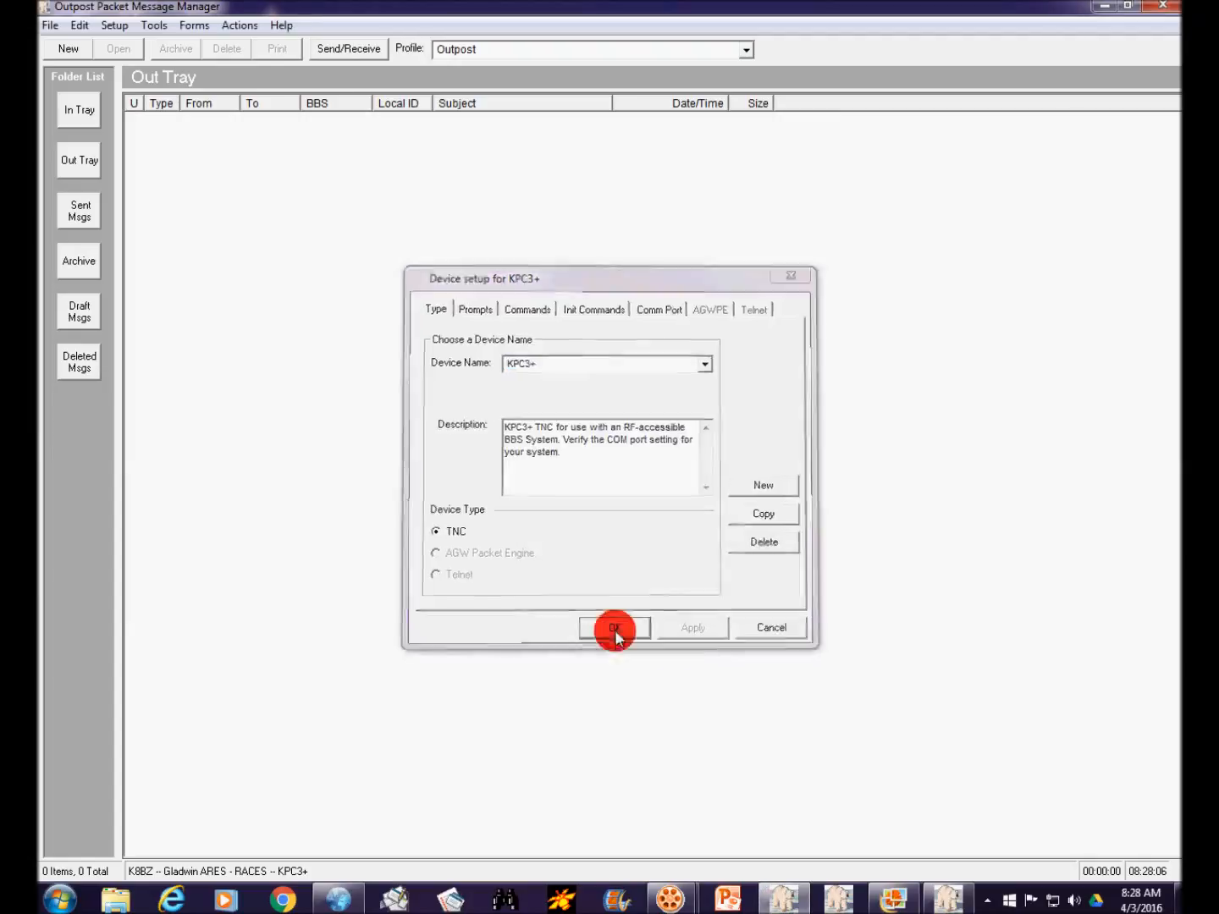
Step: Delete the Gladwin ARES - RACES entry from the BBS setup
left_click(115, 26)
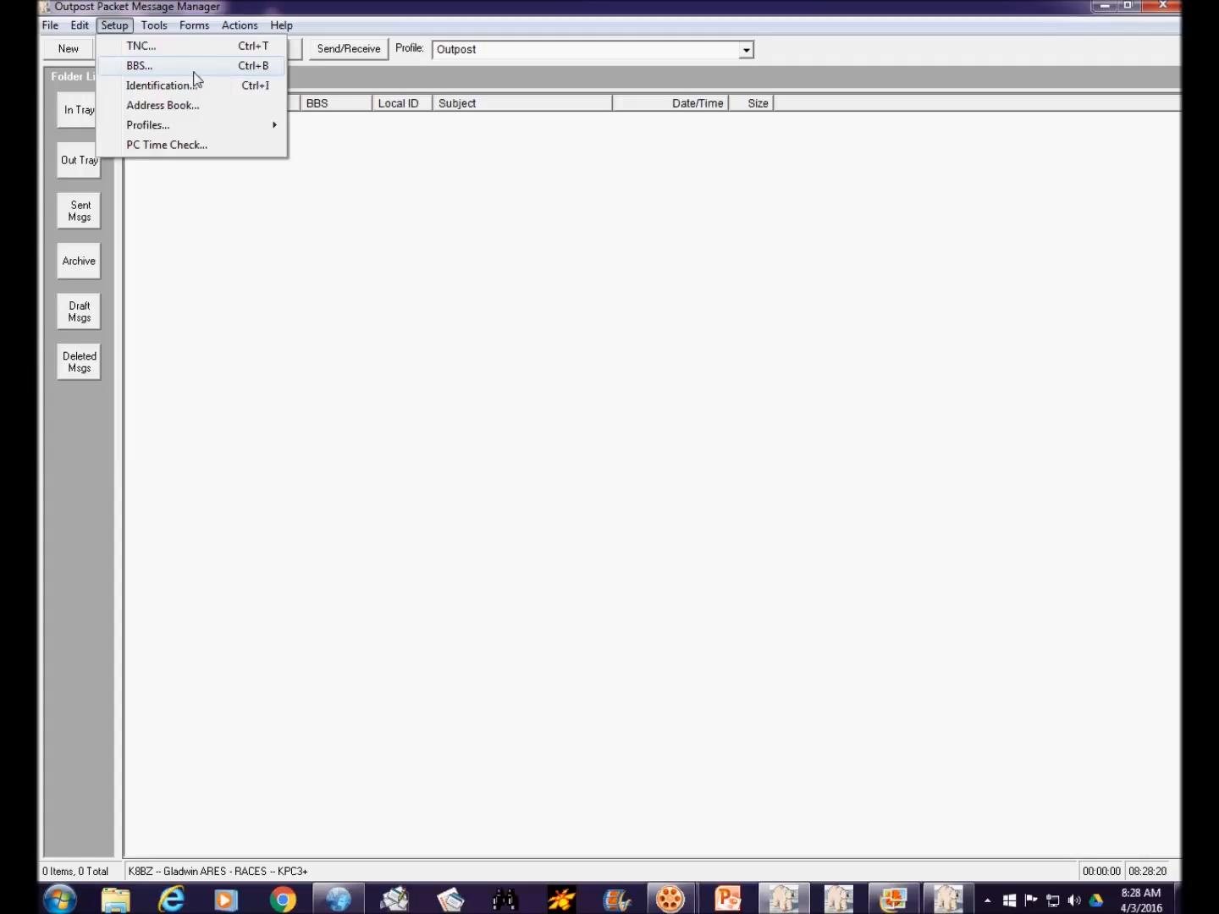
left_click(631, 470)
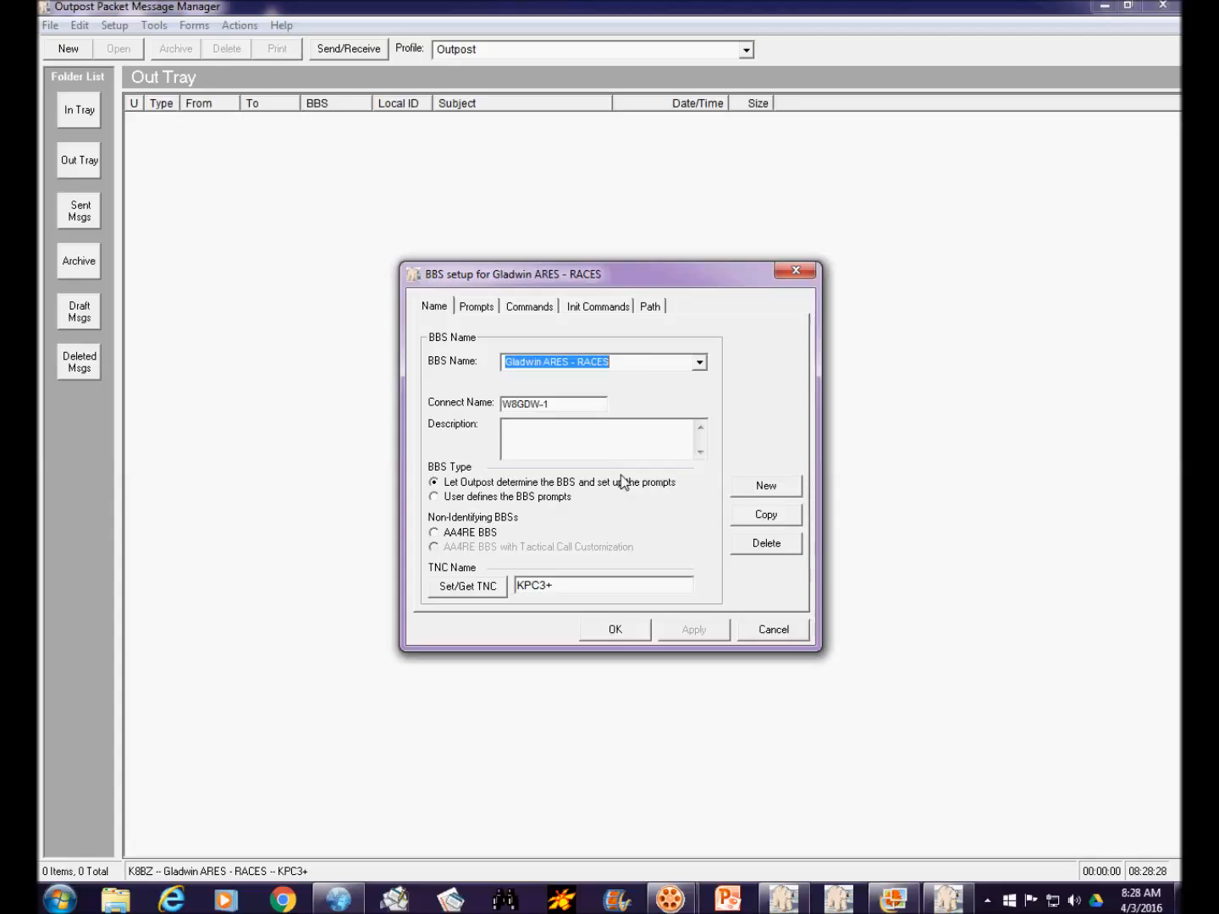
left_click(761, 549)
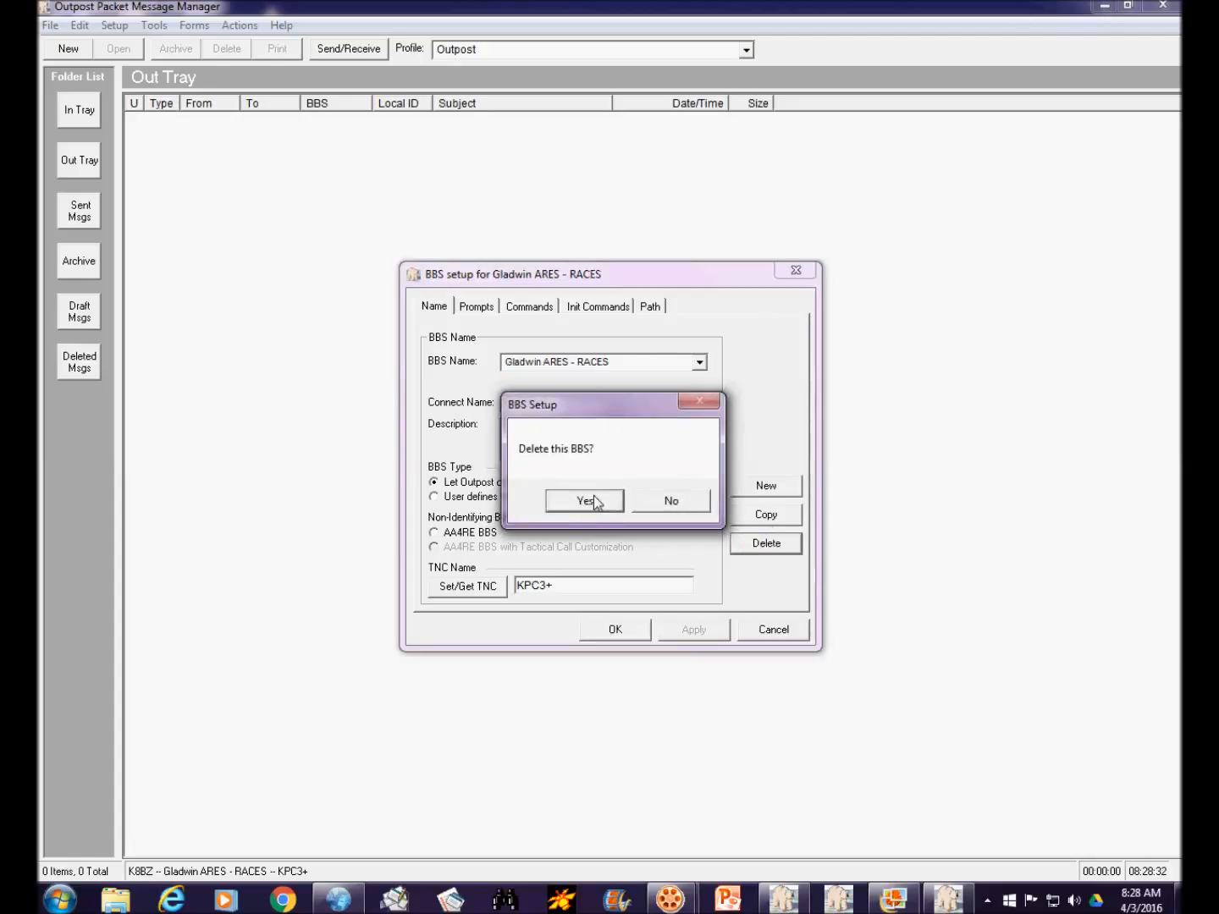
left_click(597, 505)
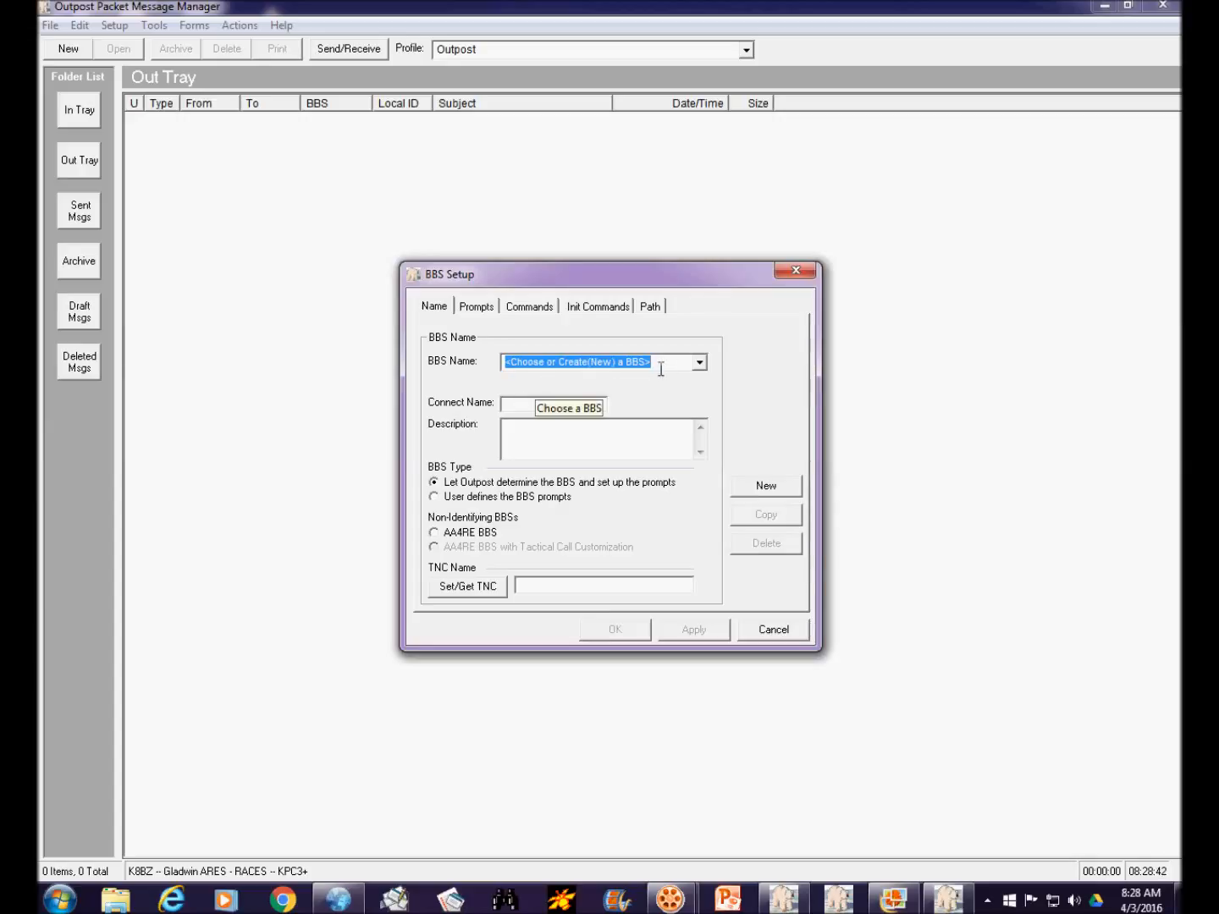
Step: Define a new BBS with the friendly name "Gladwin ARES - RACES BBS" and the connect name W8GDW-1
left_click(700, 363)
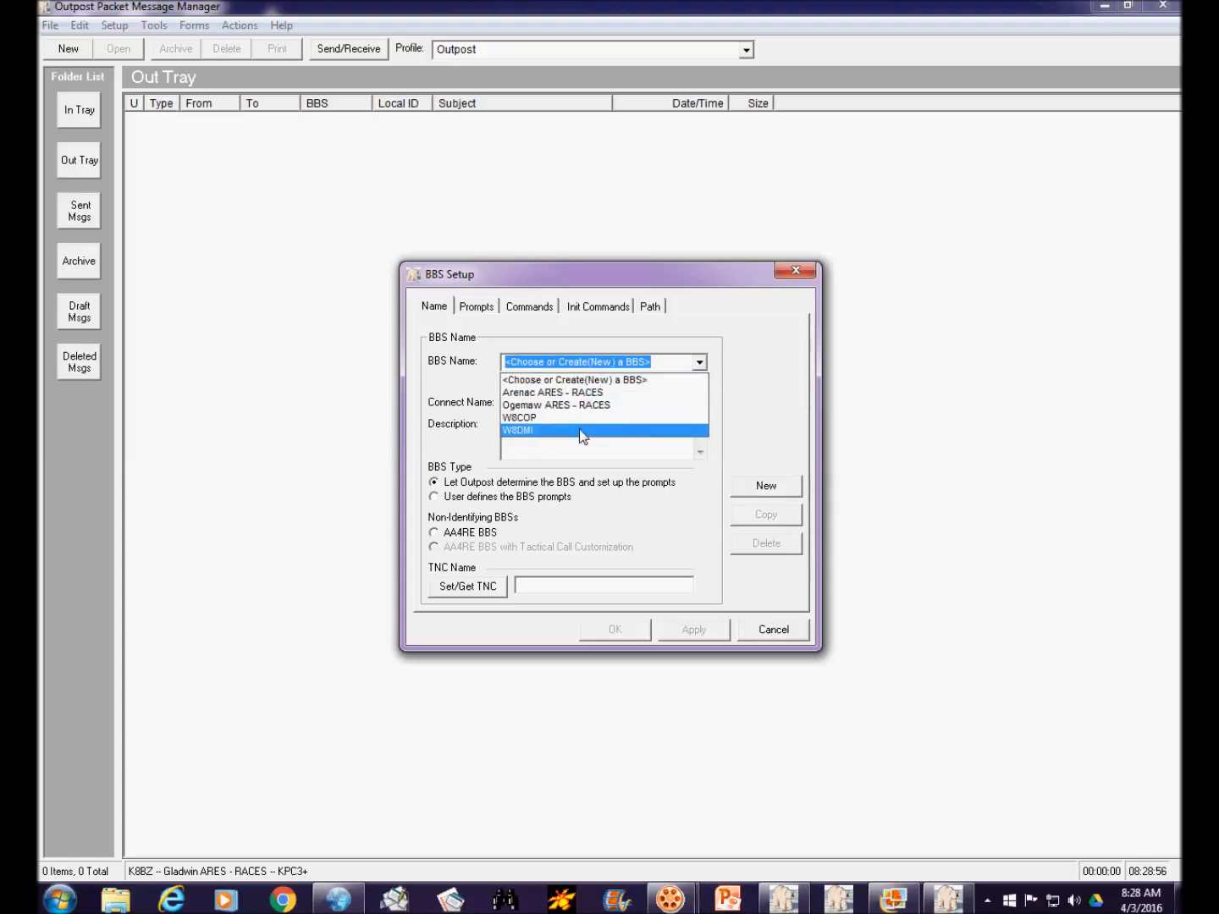
left_click(939, 428)
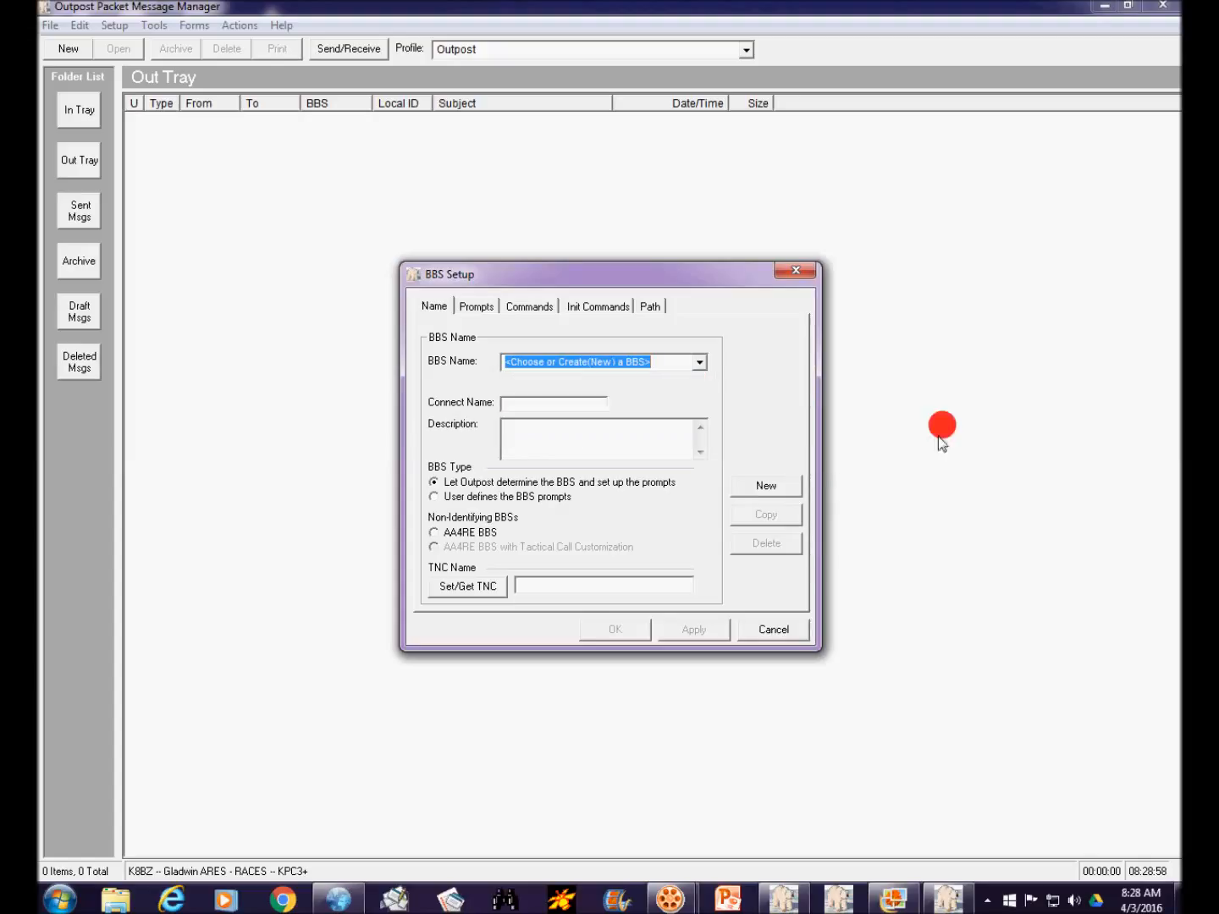
left_click(766, 489)
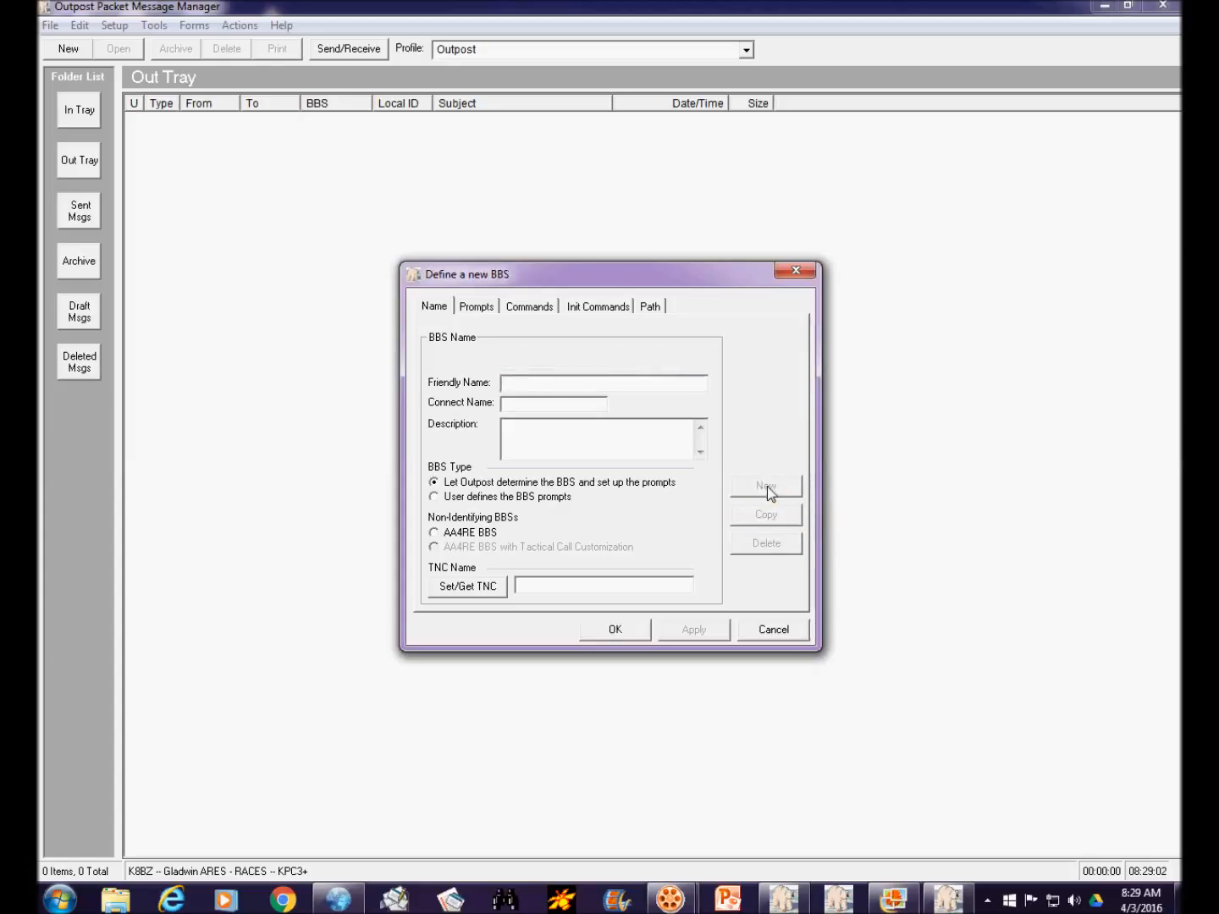
left_click(624, 385)
type("Gladwin ARES - RACES BBS")
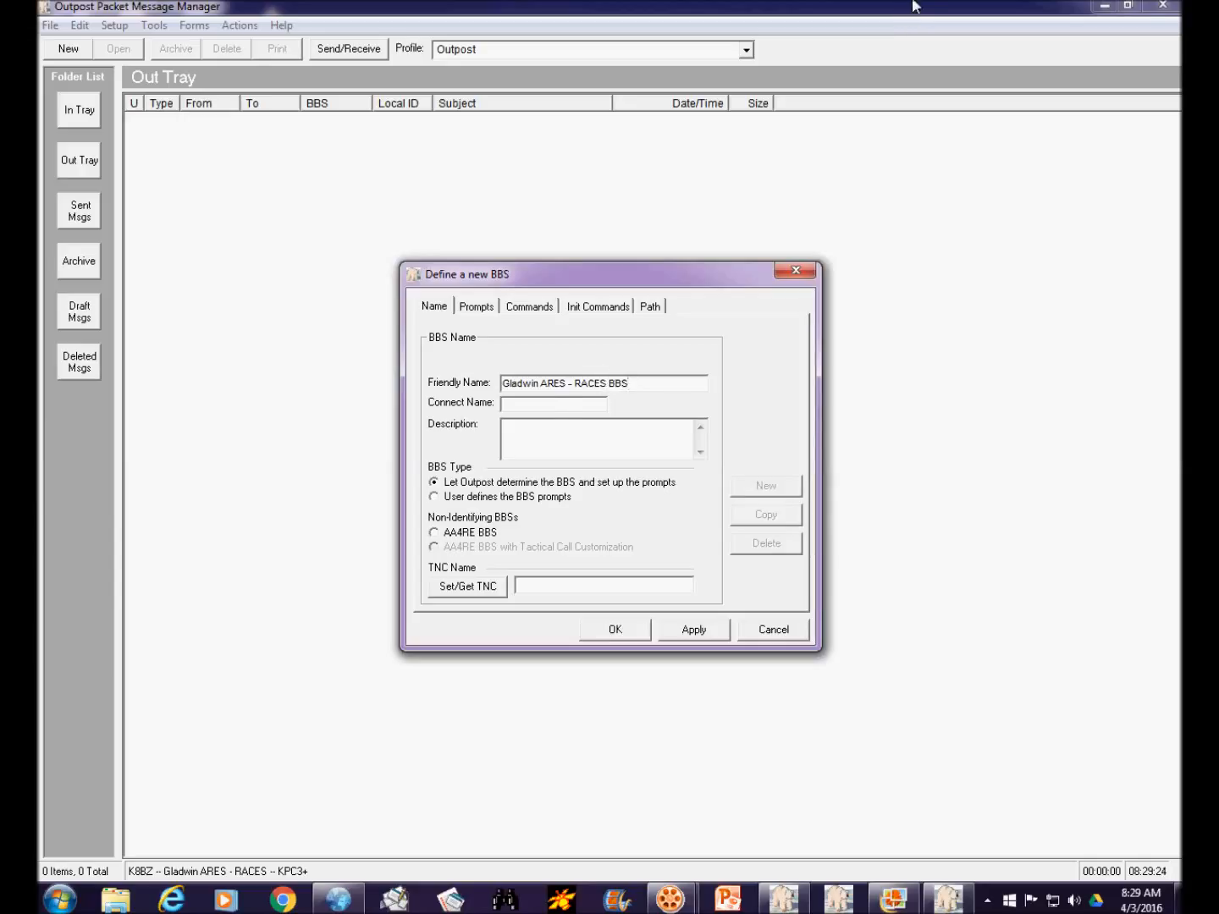
left_click(551, 407)
type("W8GDW-1")
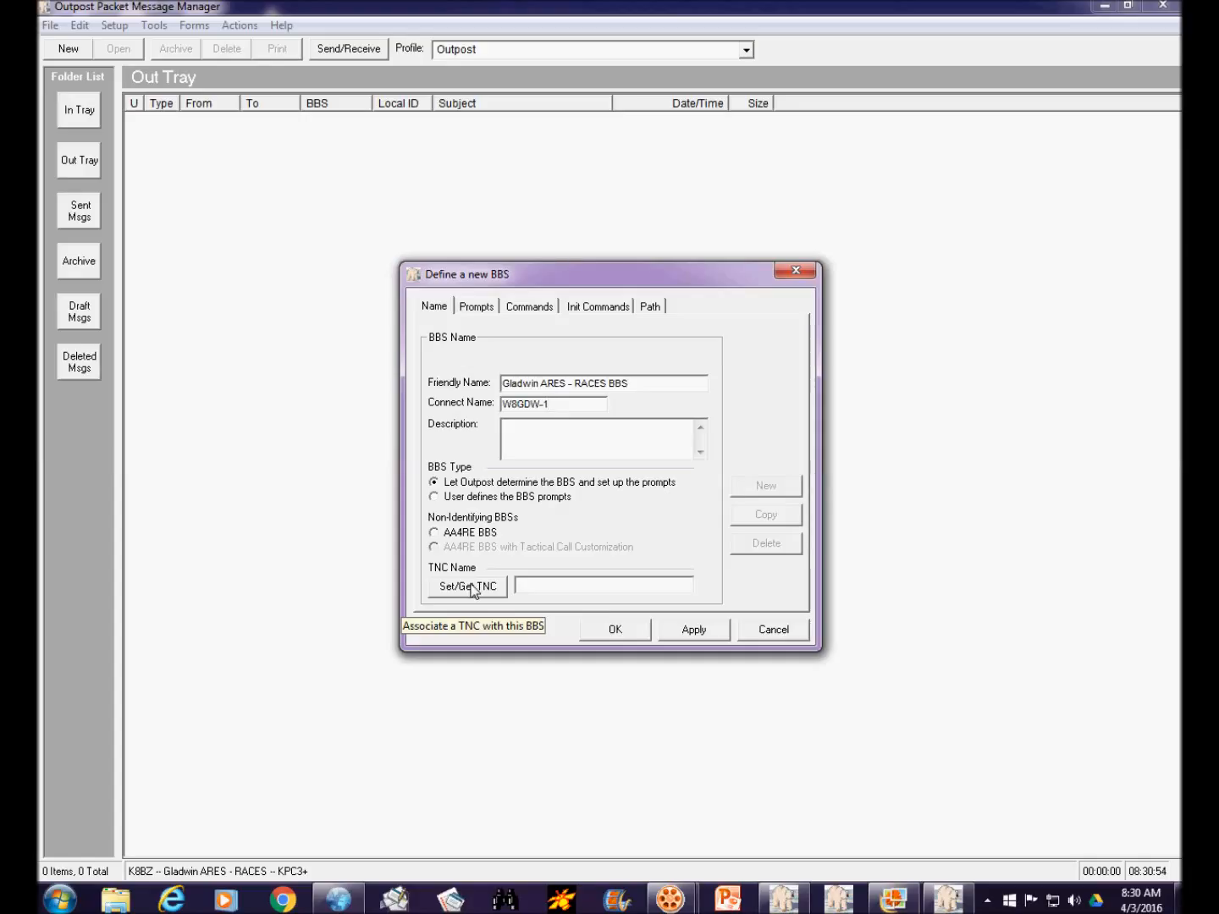
Step: Associate the KPC3+ TNC with the new BBS
left_click(472, 591)
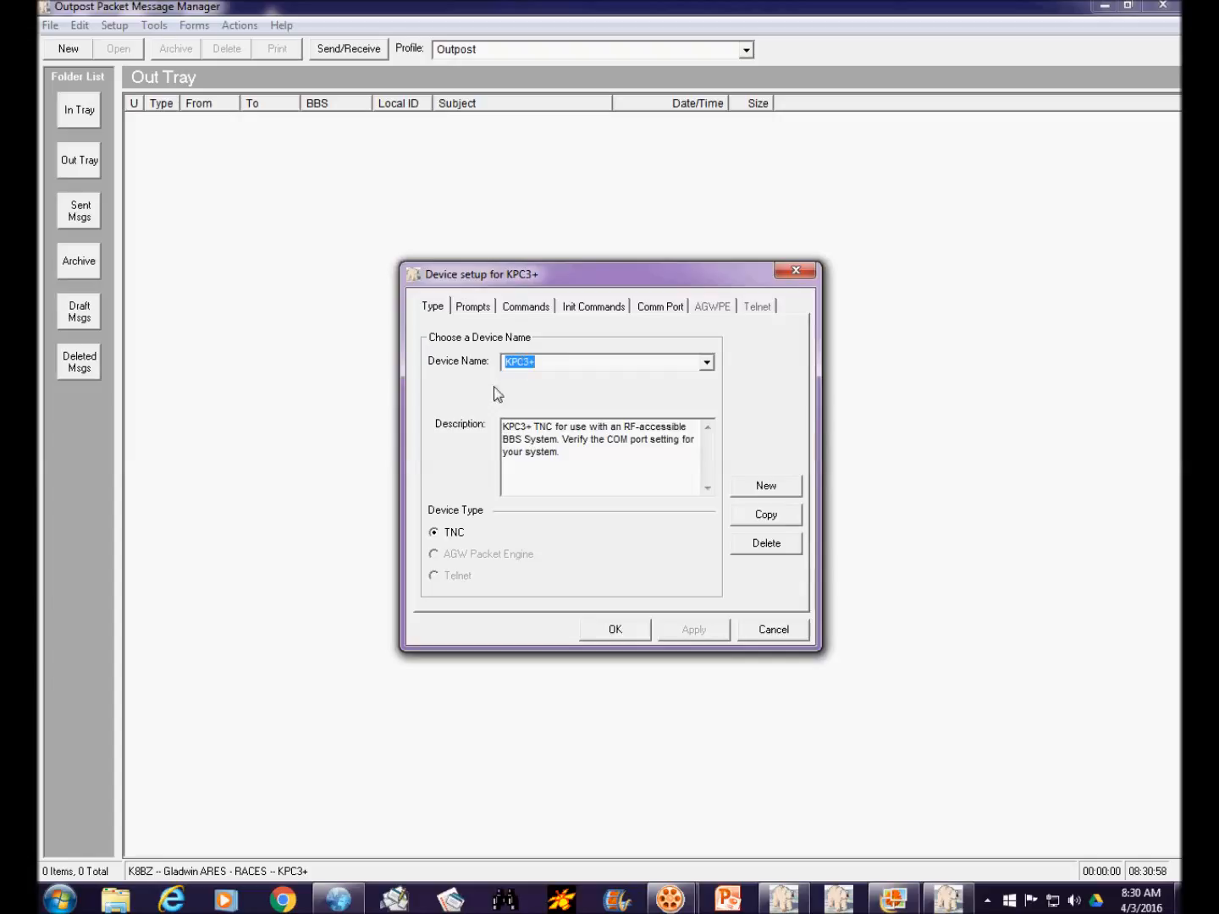
left_click(708, 363)
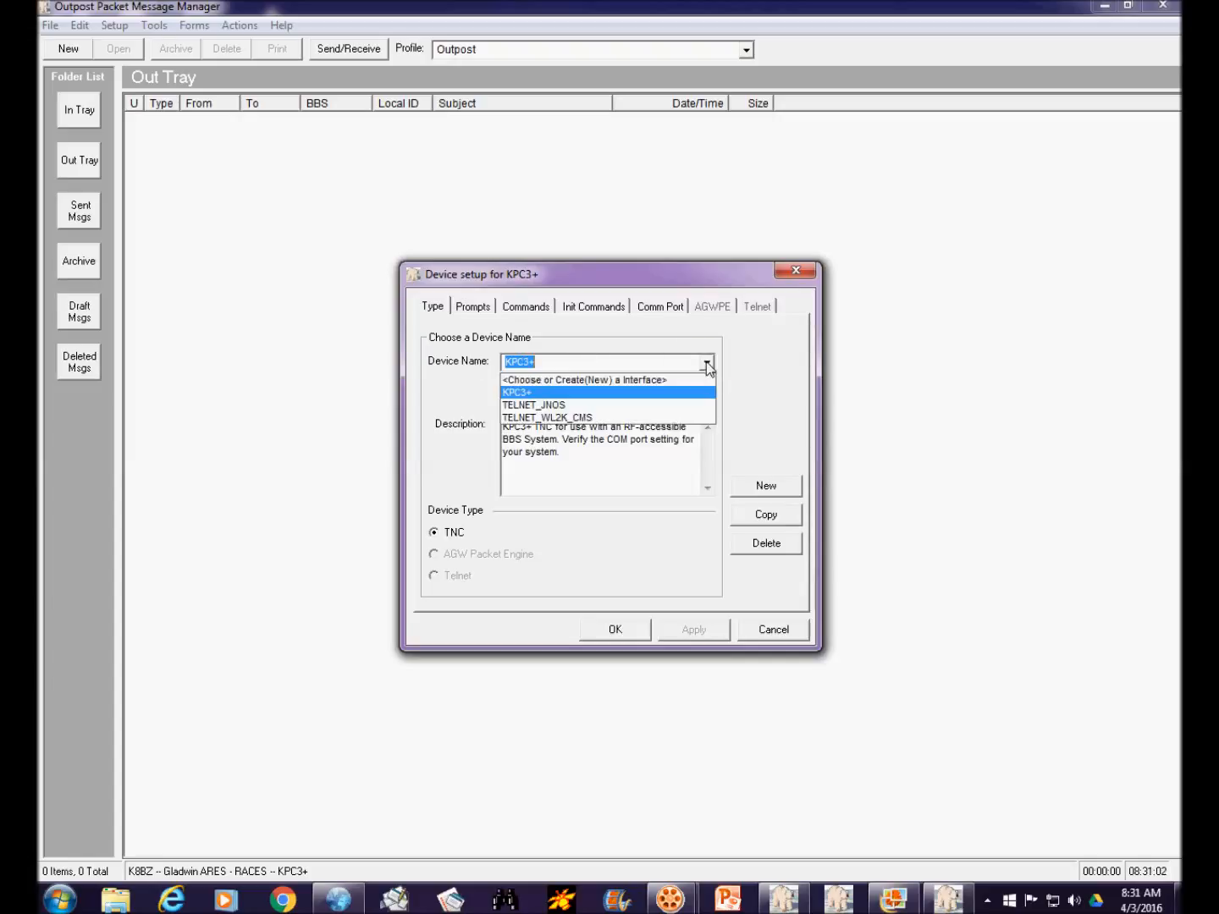
left_click(545, 391)
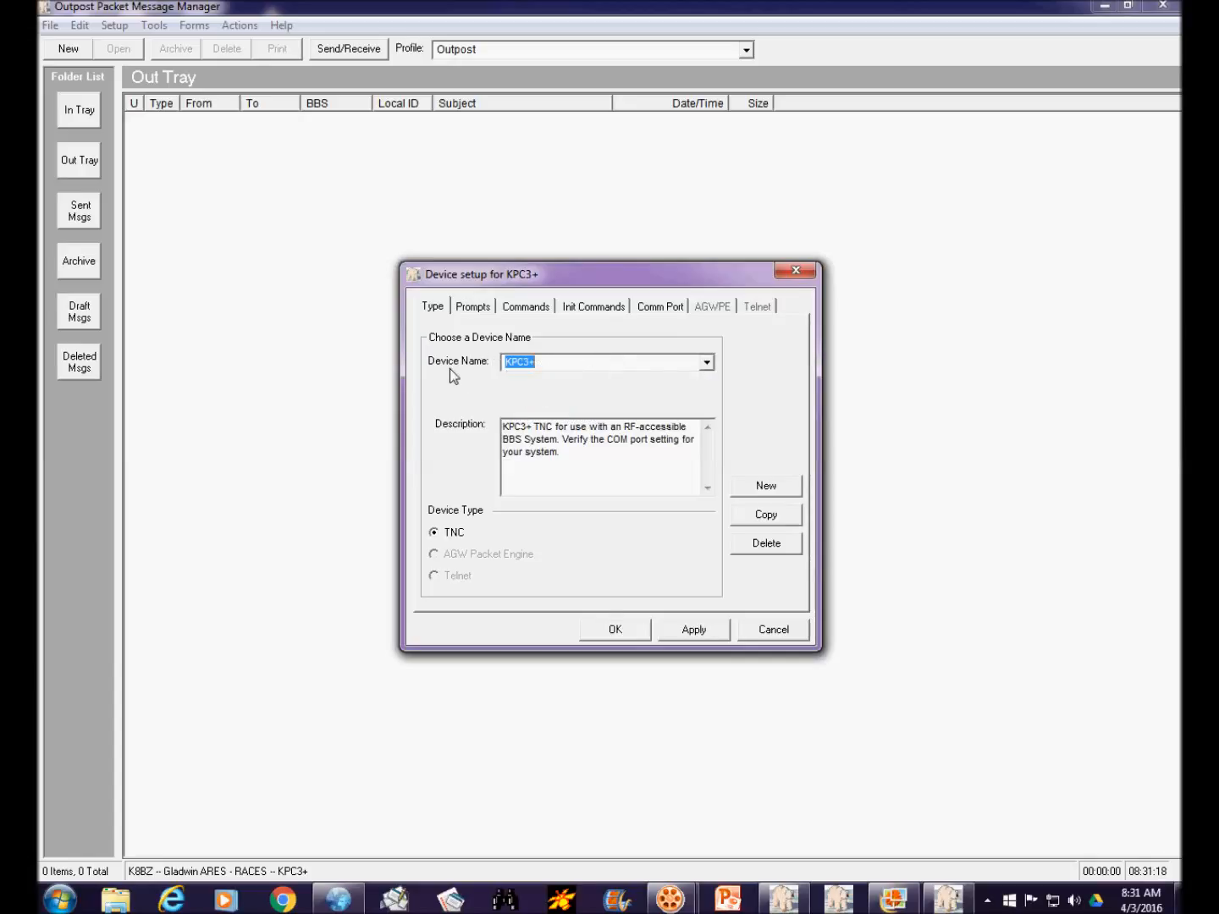
left_click(705, 632)
left_click(614, 630)
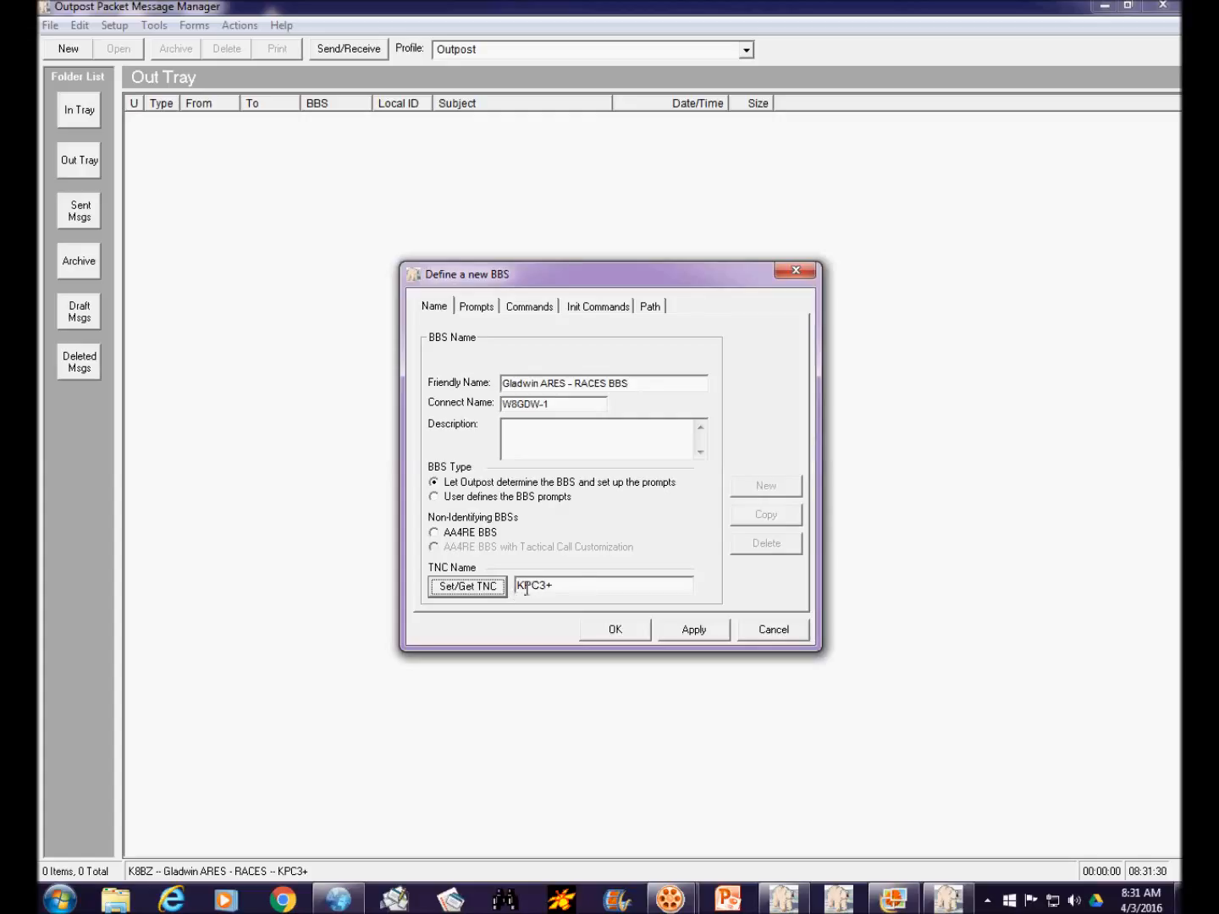
Step: Examine the new BBS's prompts, commands, initialization commands and path access methods, leaving Direct to BBS selected
left_click(479, 311)
left_click(517, 309)
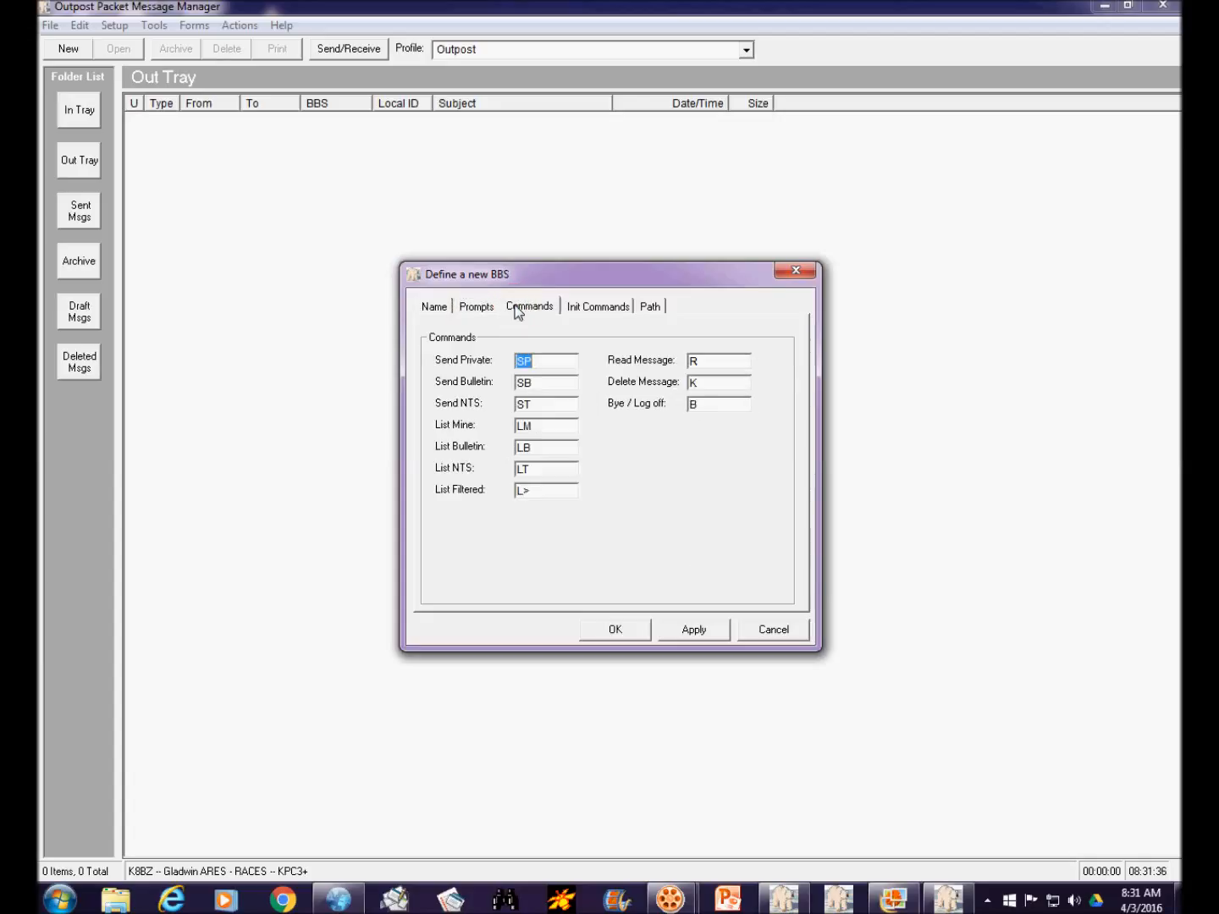
left_click(606, 309)
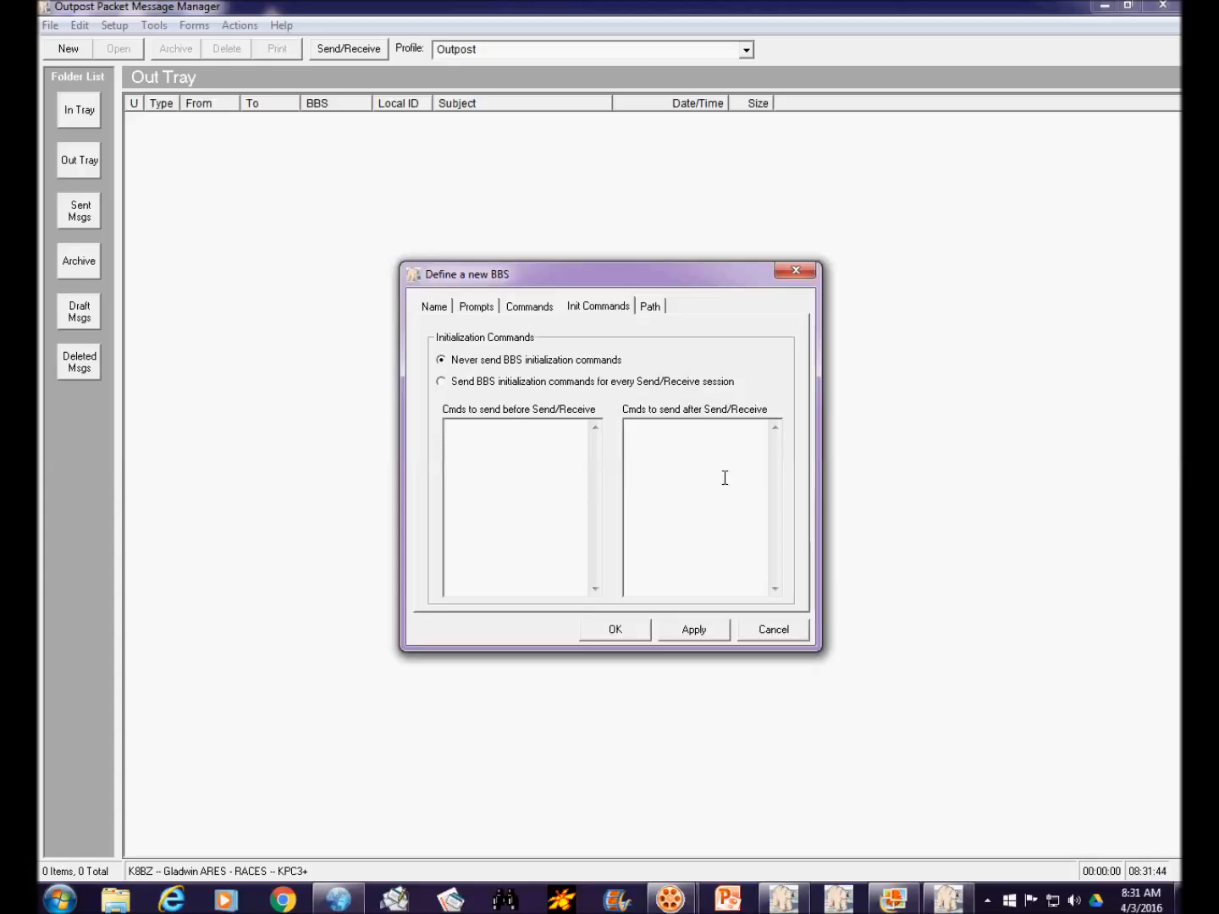
left_click(651, 307)
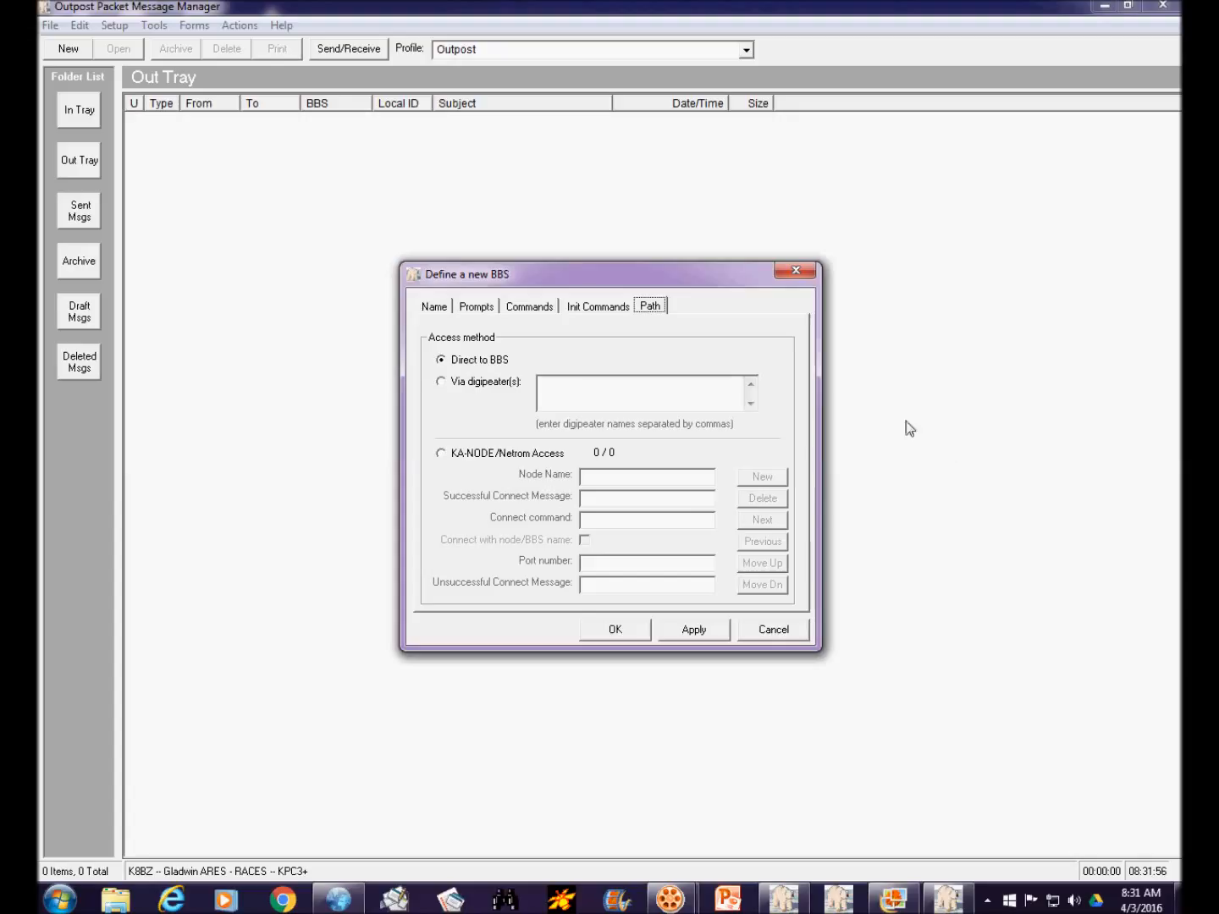
left_click(440, 381)
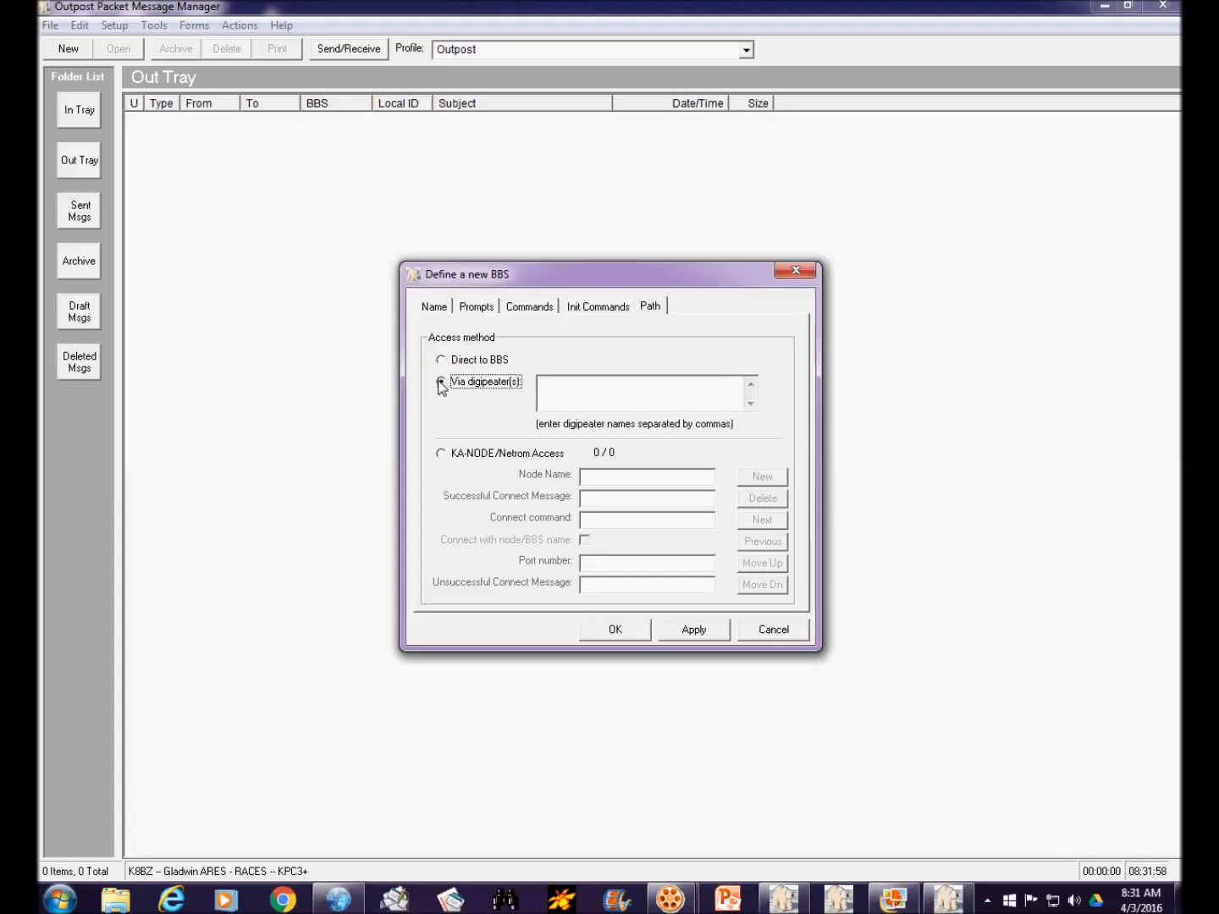
left_click(440, 454)
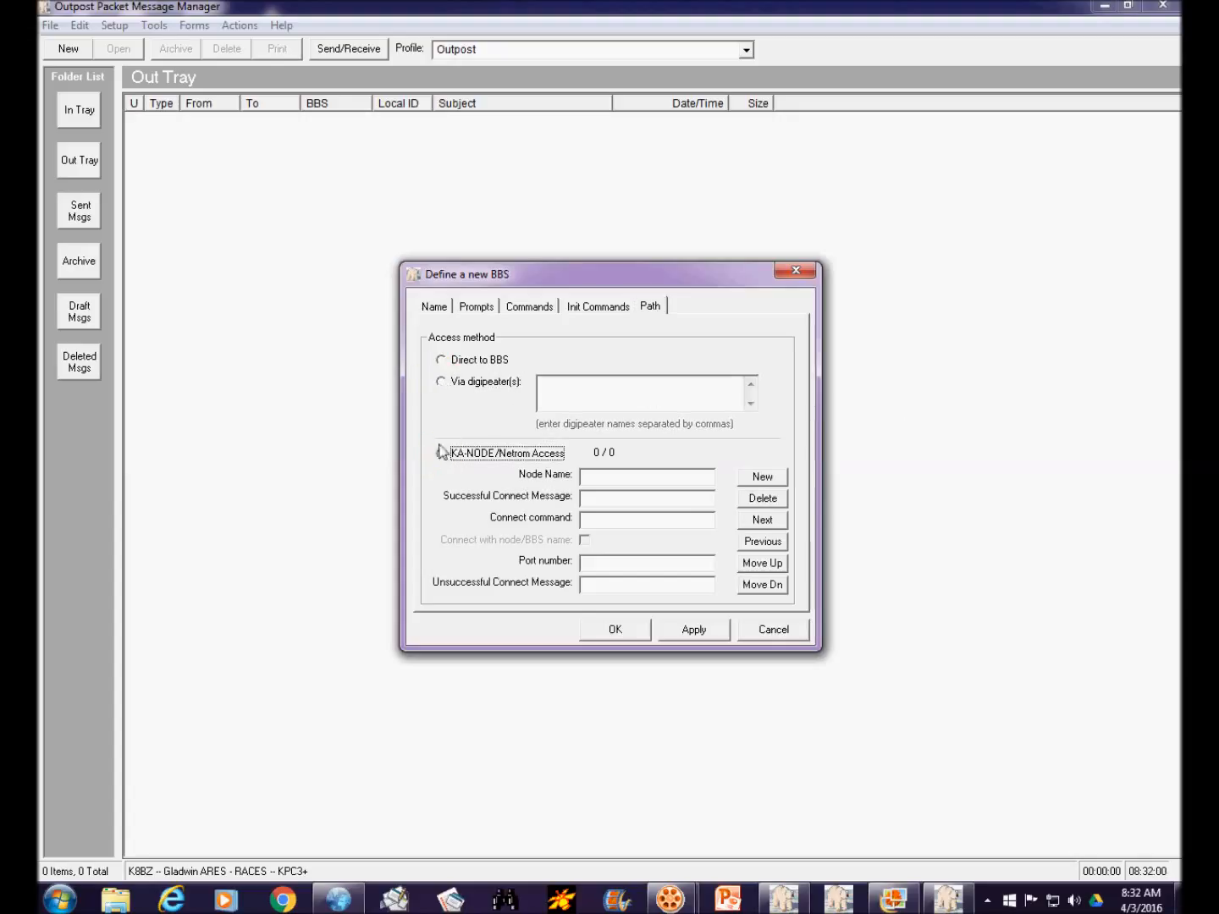
left_click(441, 361)
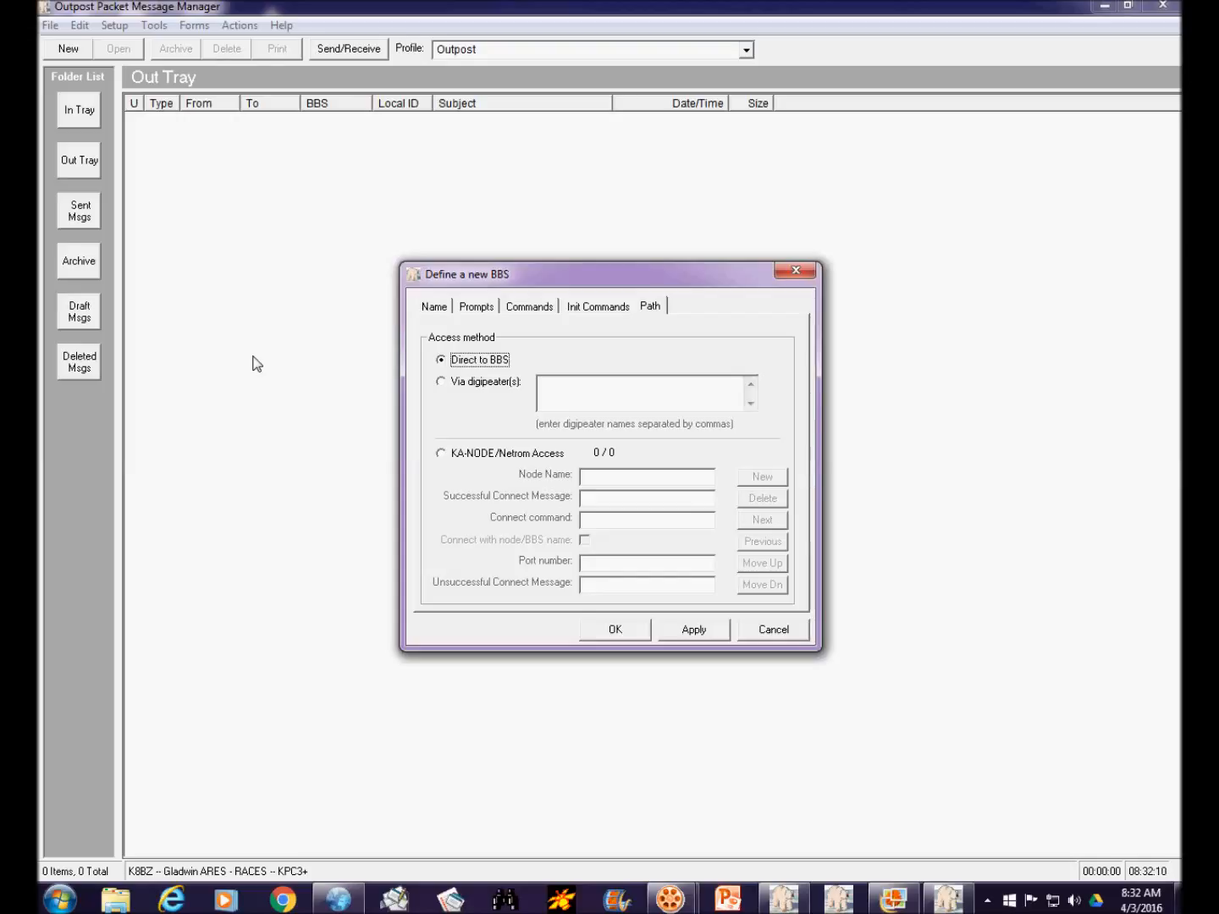
Step: Recheck the new BBS's name and path settings, then apply and save the definition
left_click(436, 310)
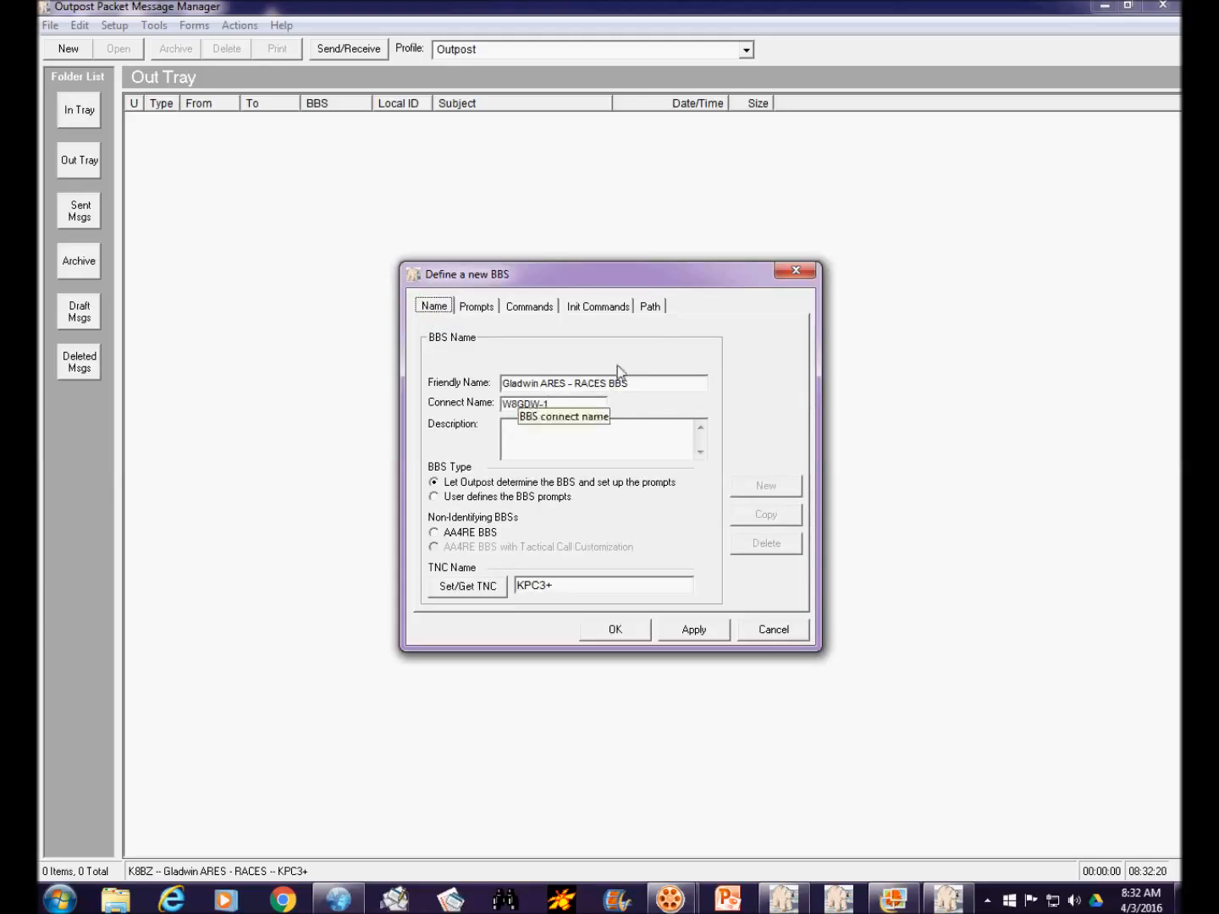
left_click(653, 306)
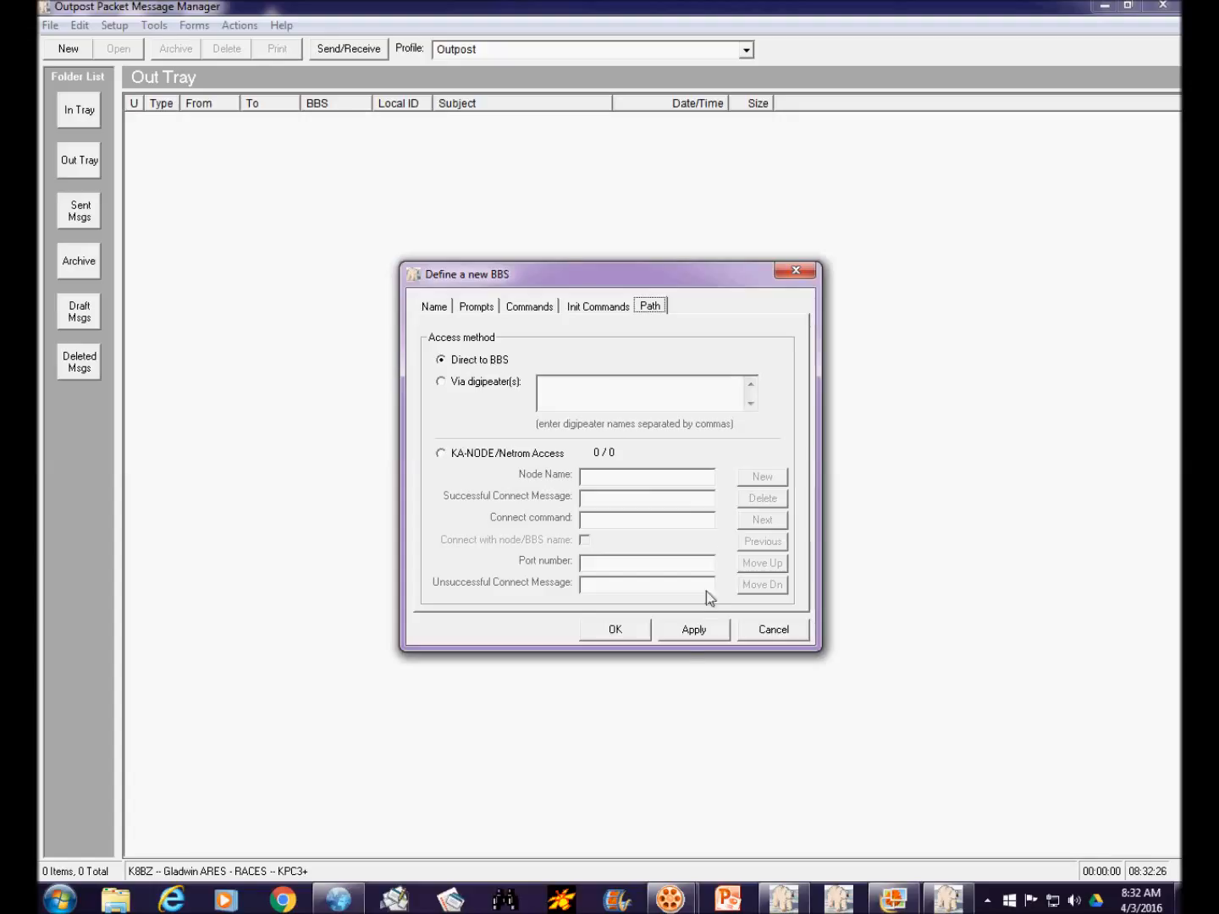
left_click(694, 633)
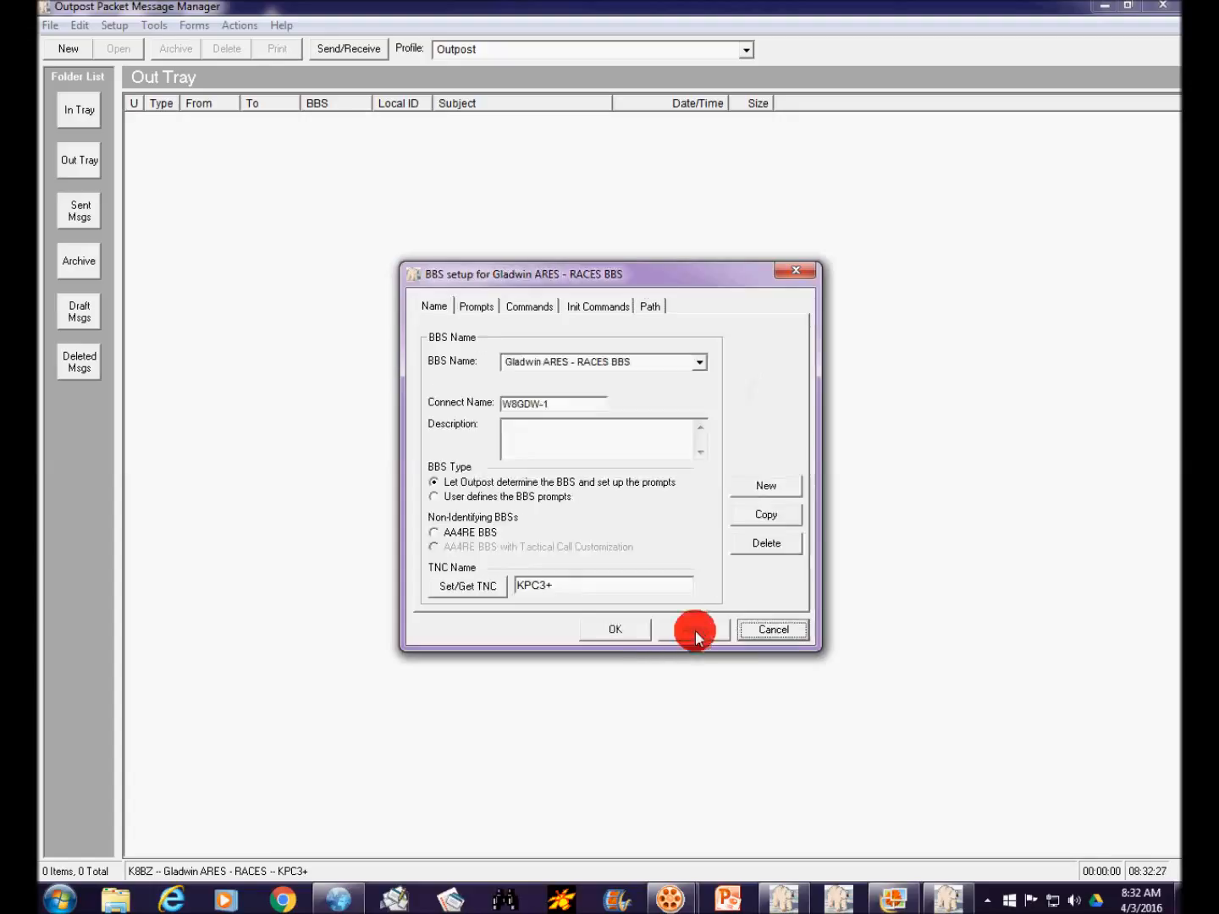
left_click(616, 631)
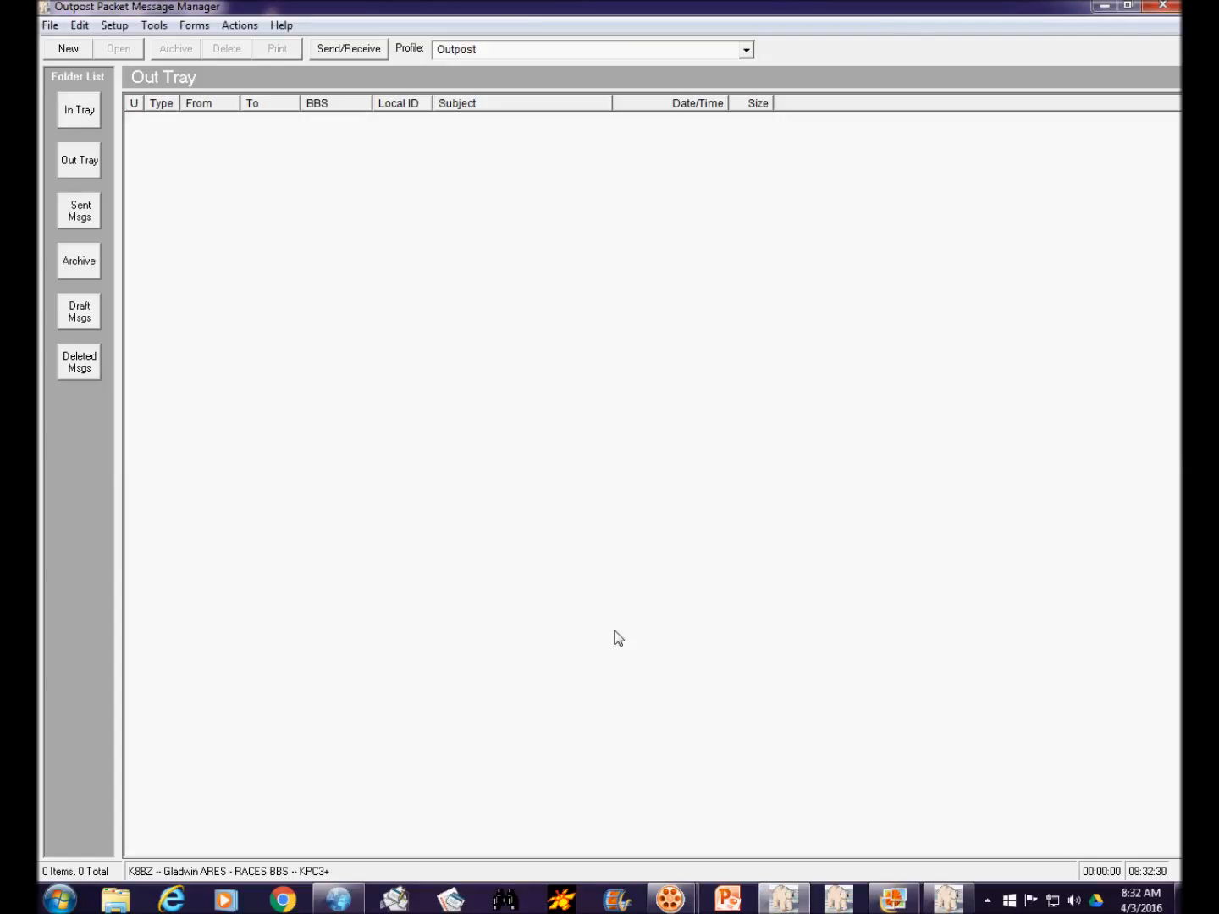
Step: Examine the automation options in the Send/Receive Settings, including both schedule types, leaving No Automation selected
left_click(155, 31)
left_click(161, 48)
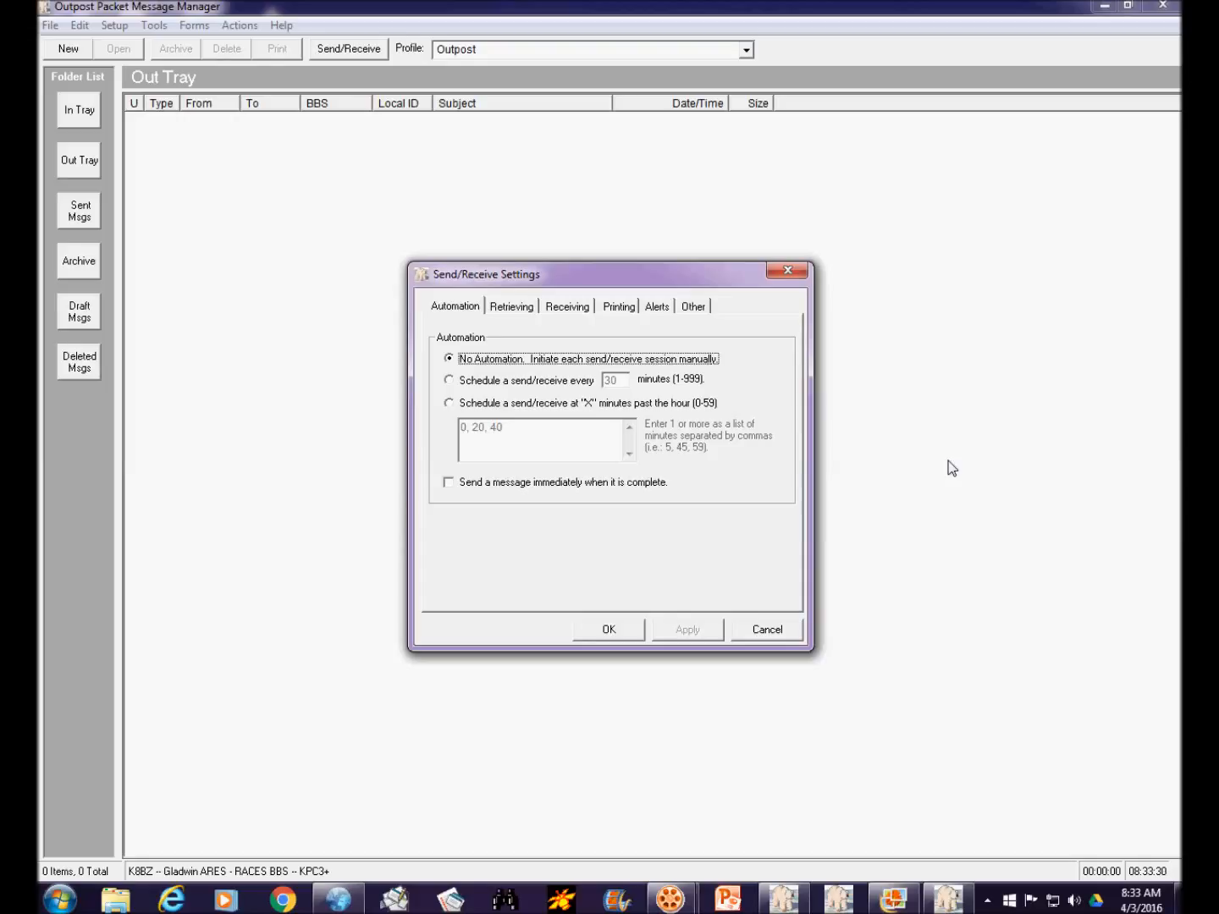
left_click(449, 381)
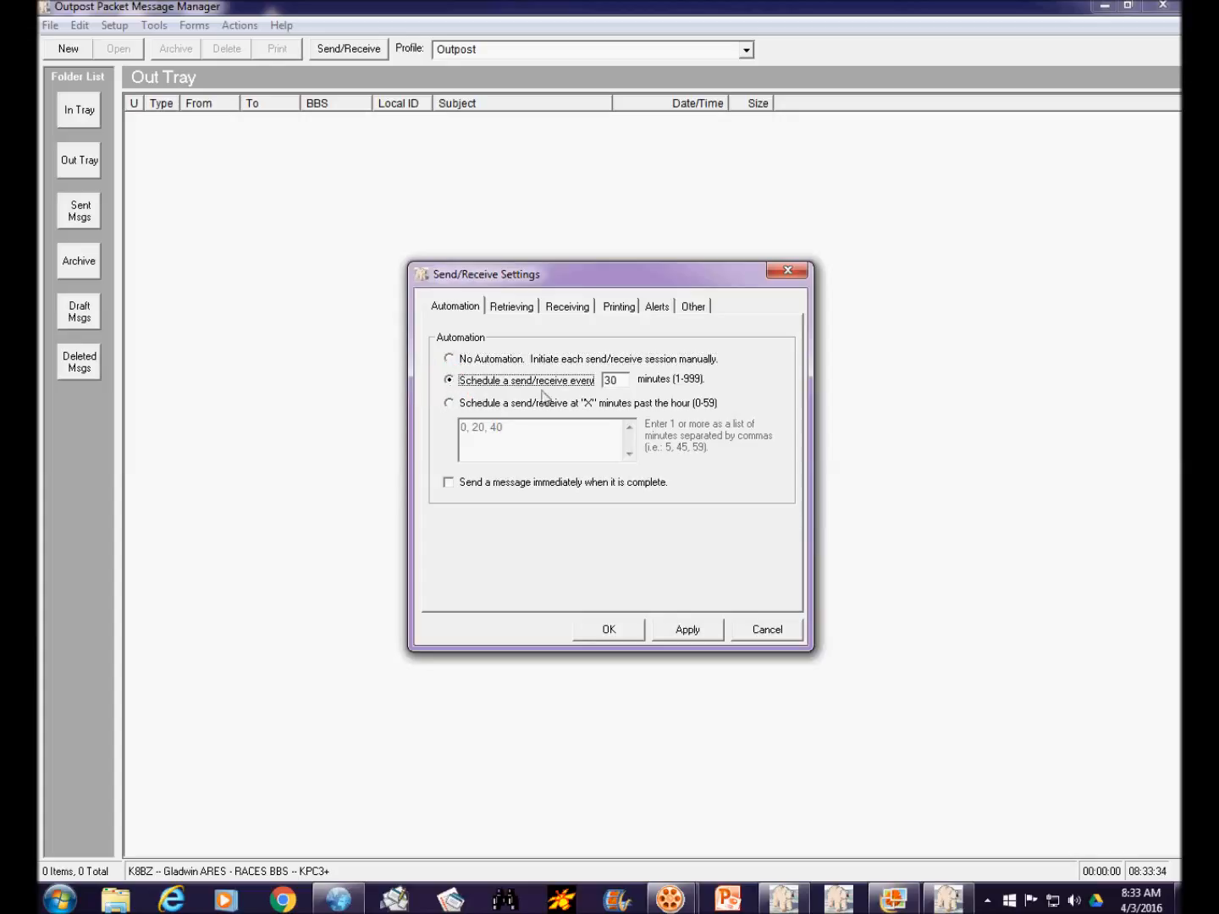
left_click(610, 379)
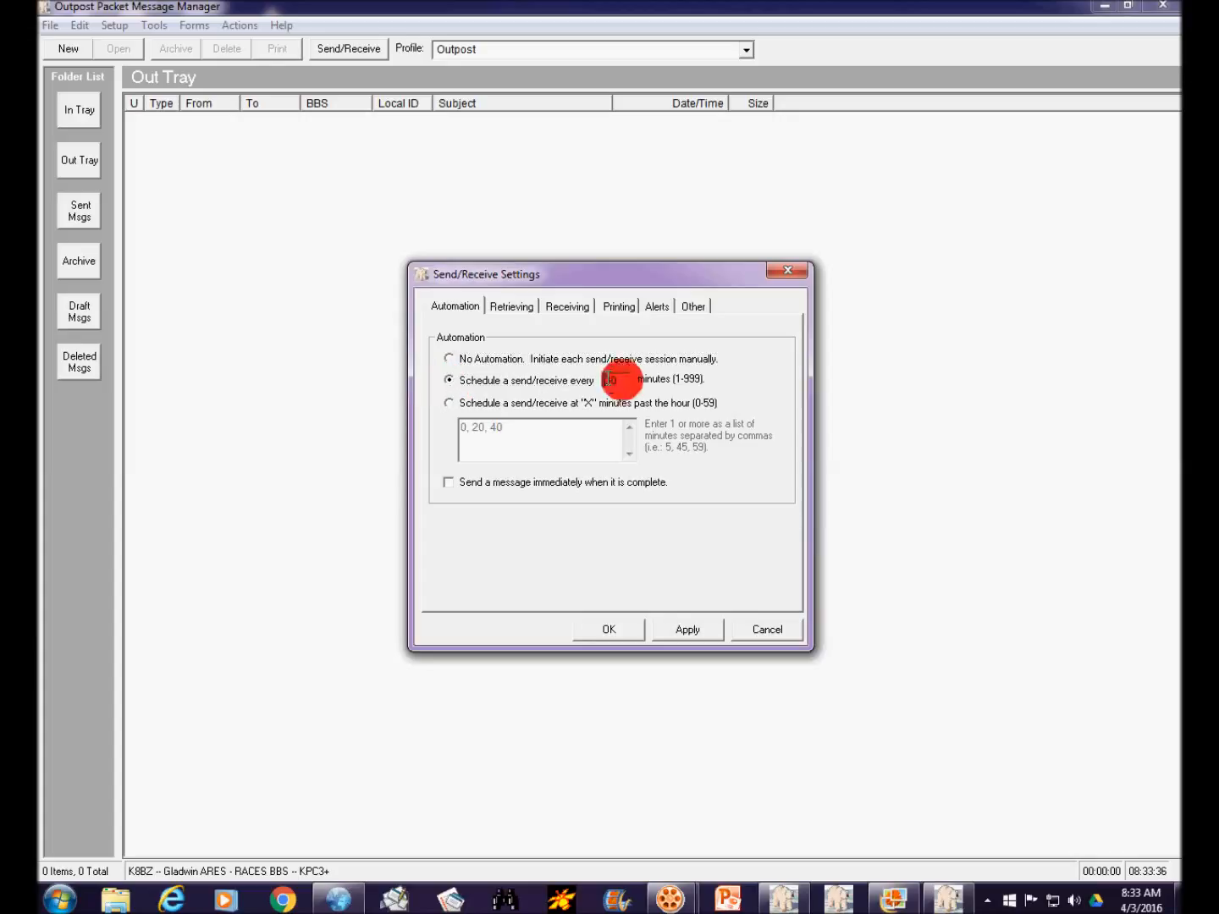
double_click(613, 379)
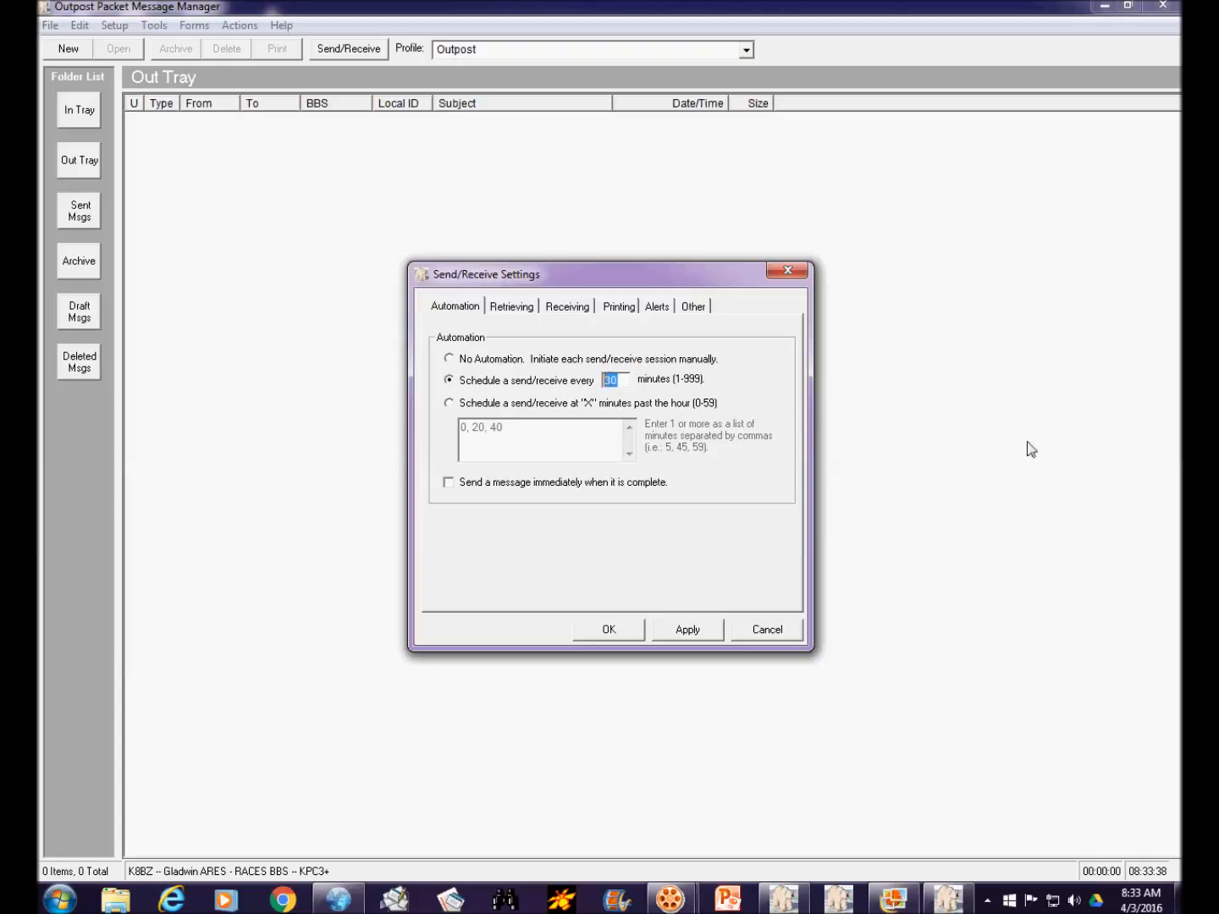
left_click(451, 403)
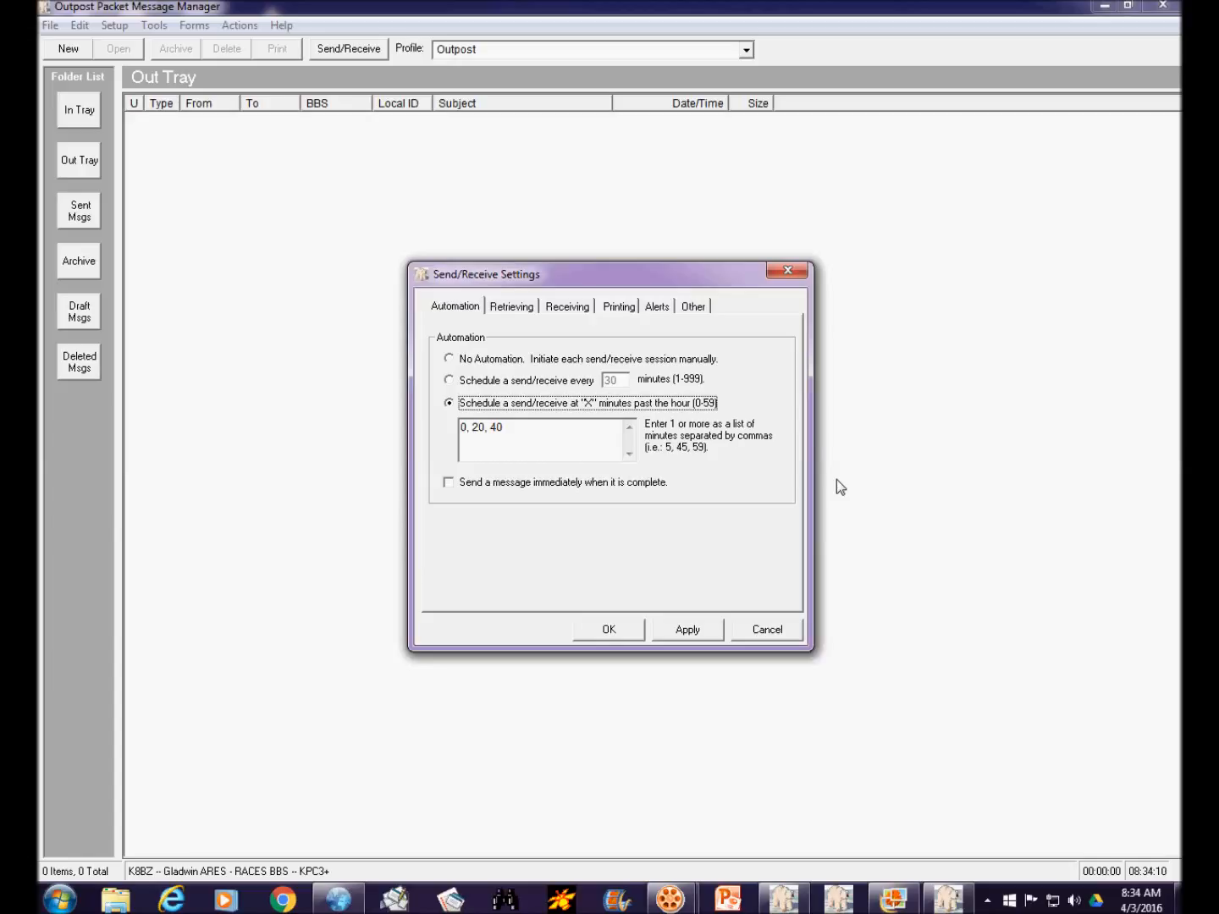
left_click(450, 359)
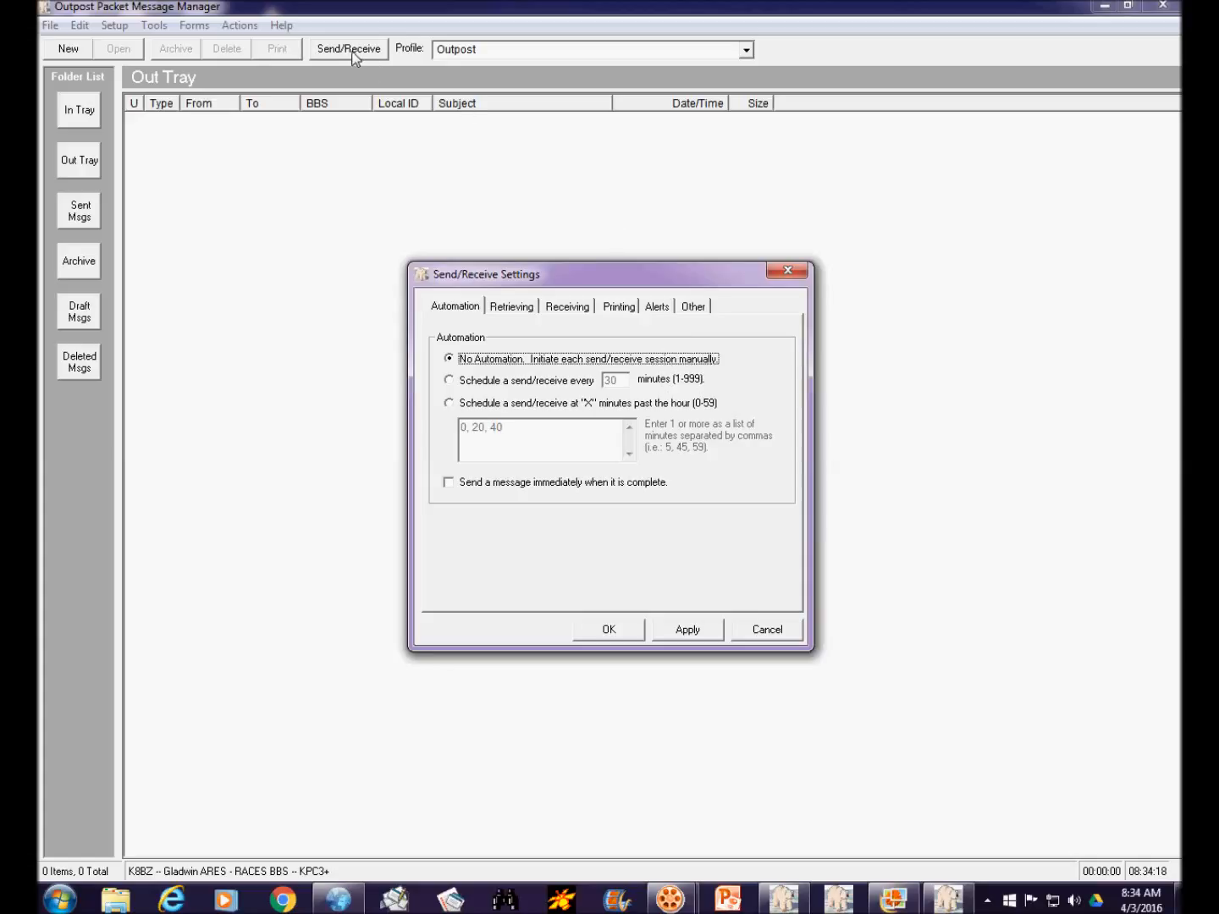
Step: Keep retrieval of private, NTS and new bulletin messages enabled, skip NTS messages sent to the BBS, and save the Send/Receive Settings
left_click(513, 307)
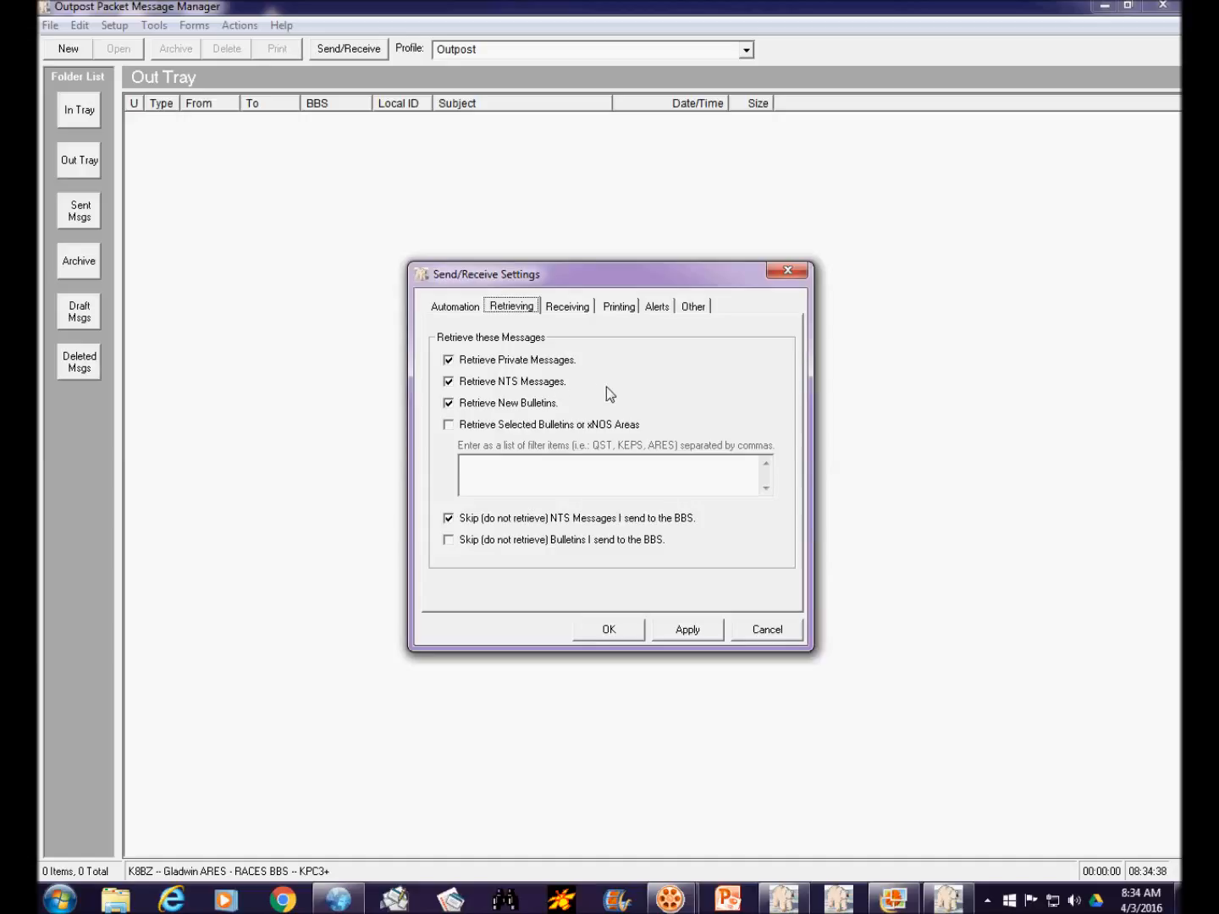
left_click(448, 382)
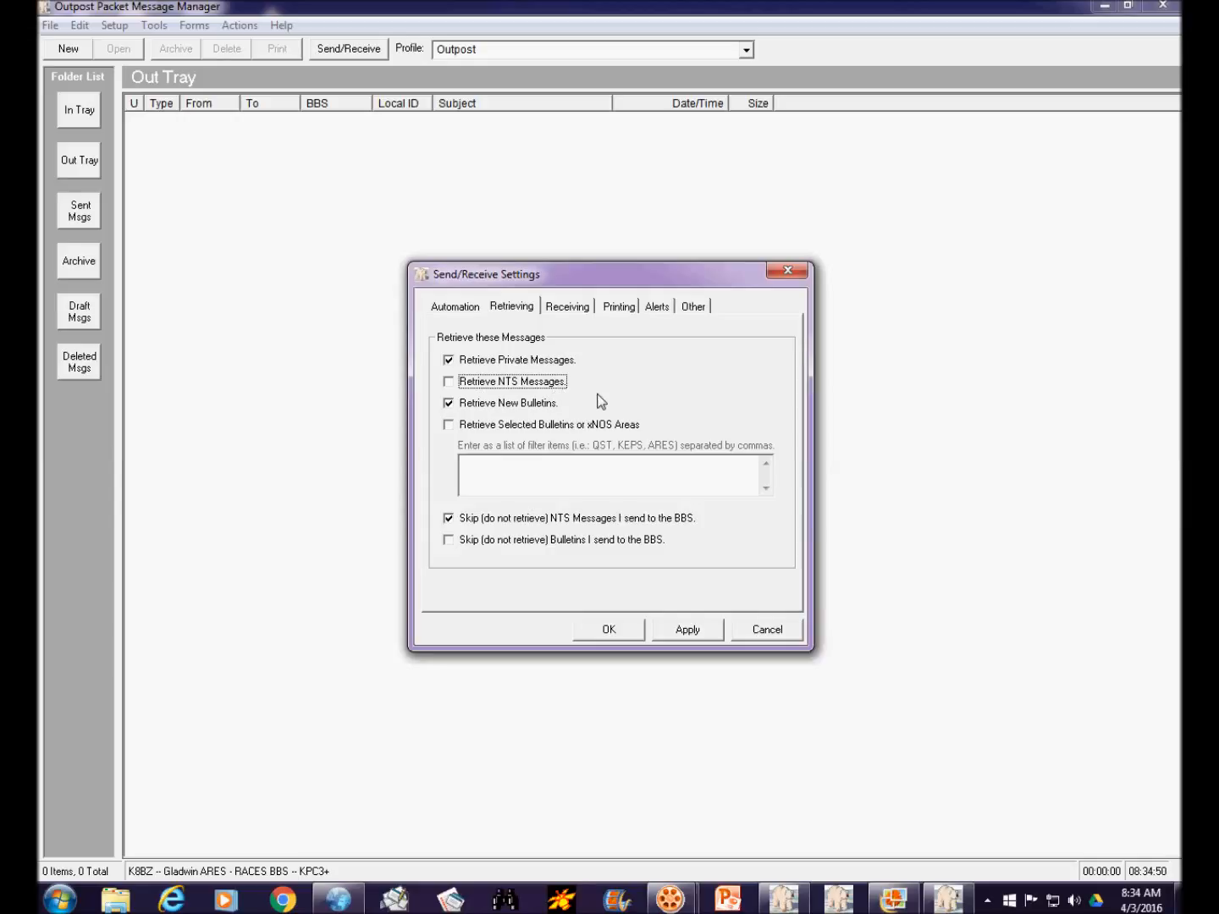
left_click(449, 382)
left_click(448, 518)
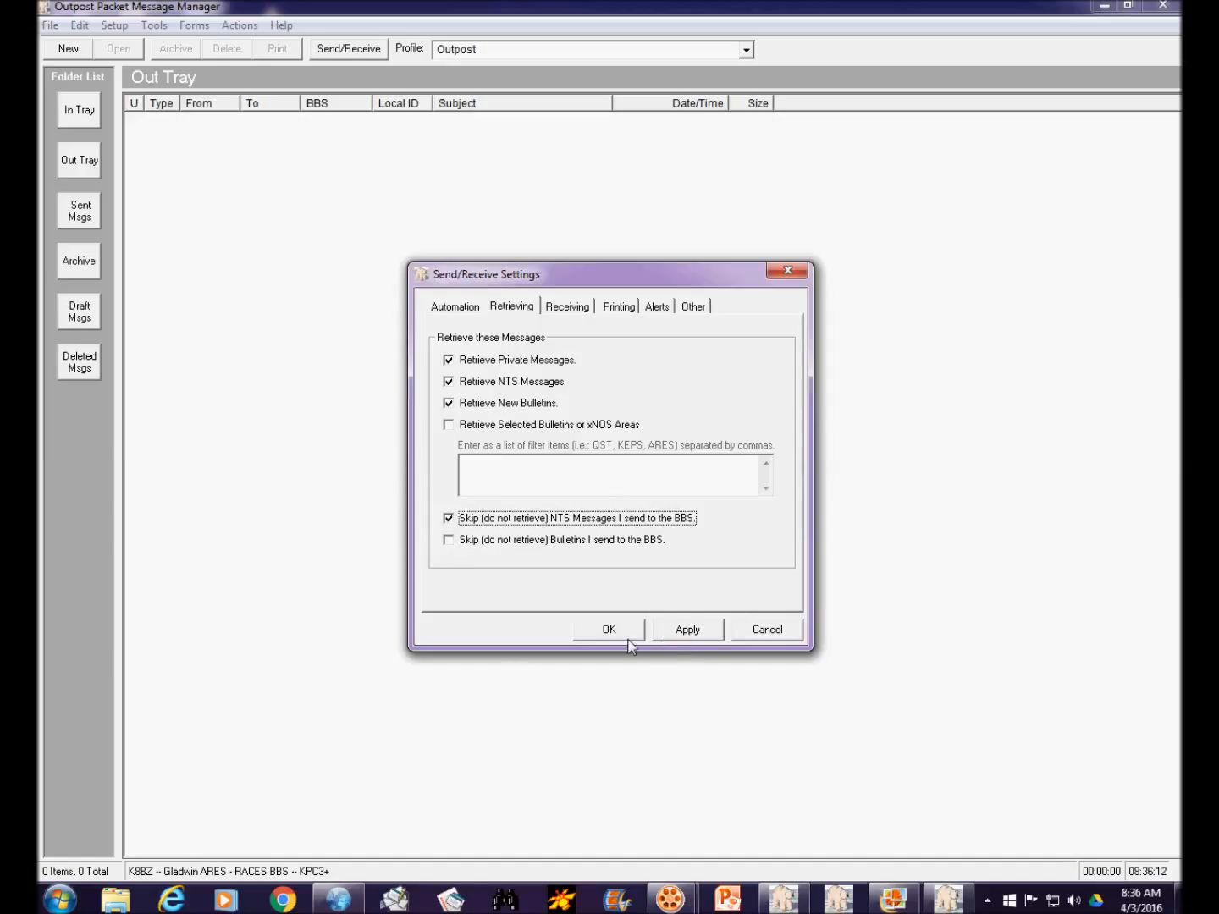
left_click(698, 631)
left_click(609, 633)
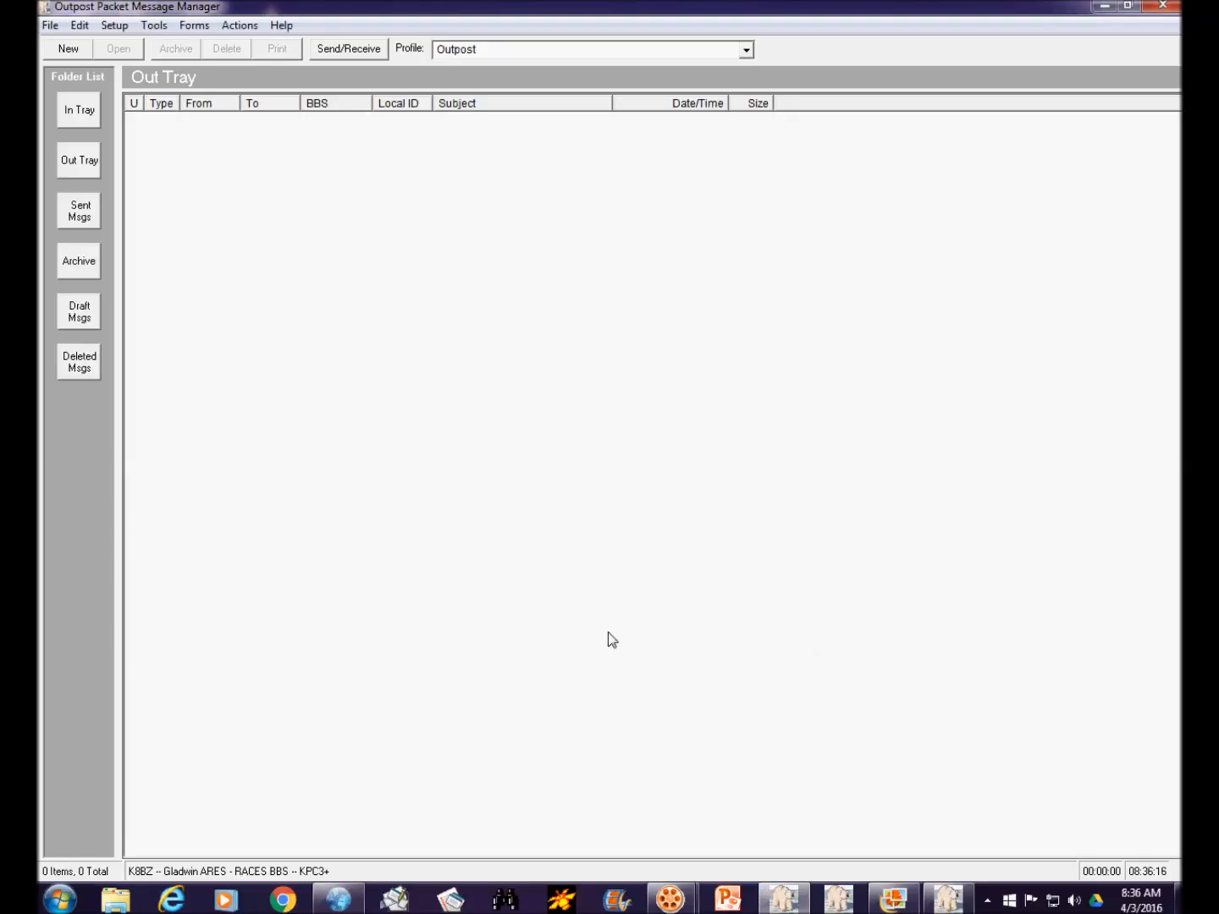
Step: Review the Gladwin ARES - RACES BBS name and path settings and the station identification without changing them
key("ctrl+b")
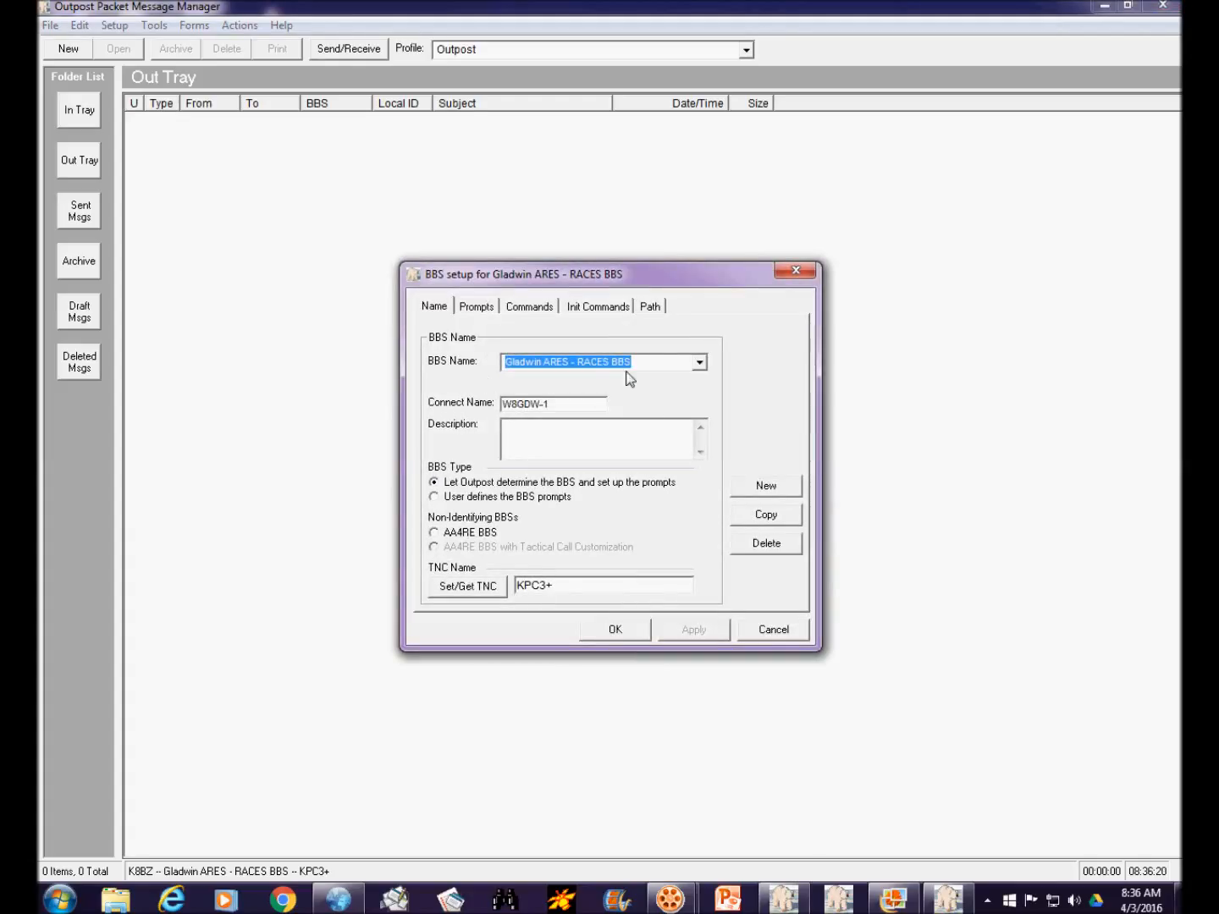
left_click(700, 362)
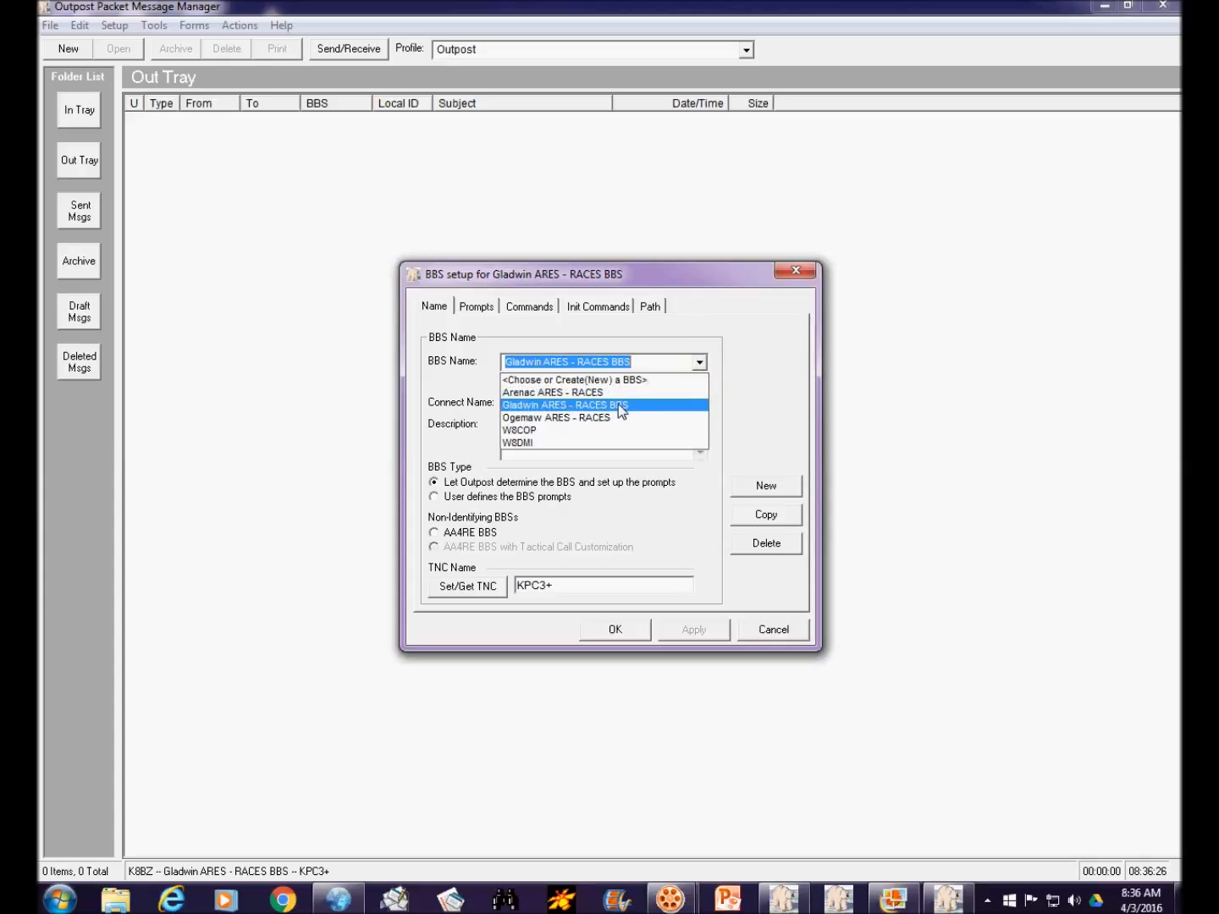
left_click(618, 404)
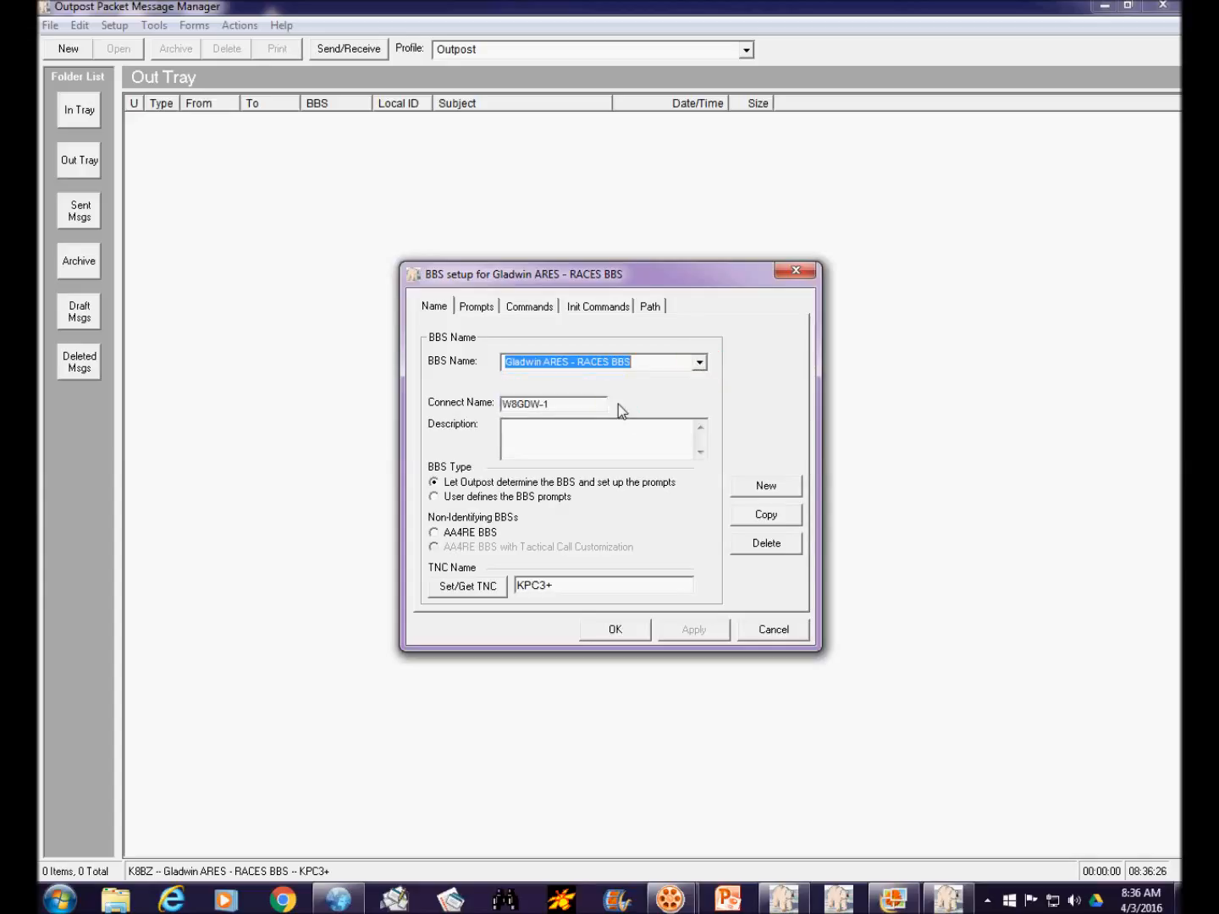
left_click(655, 308)
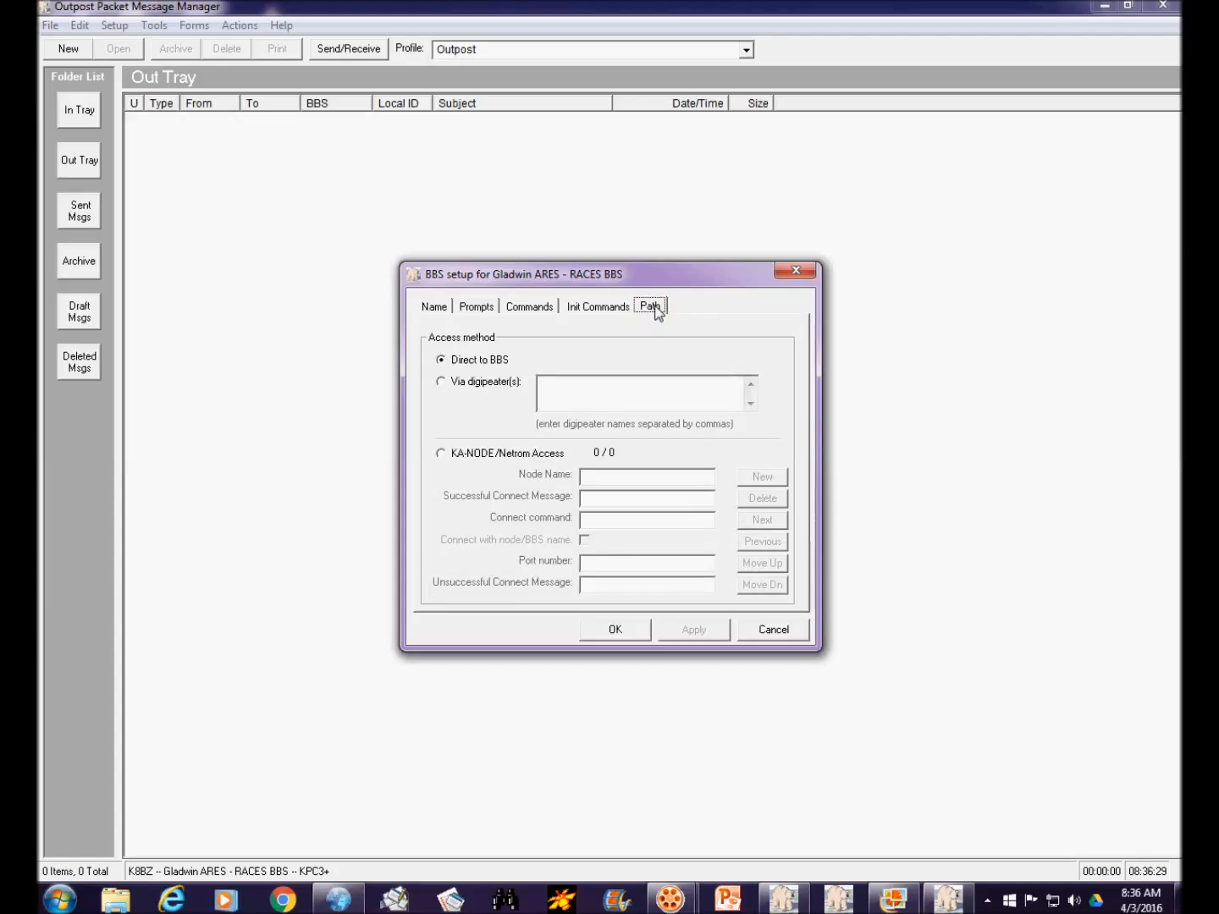
left_click(796, 270)
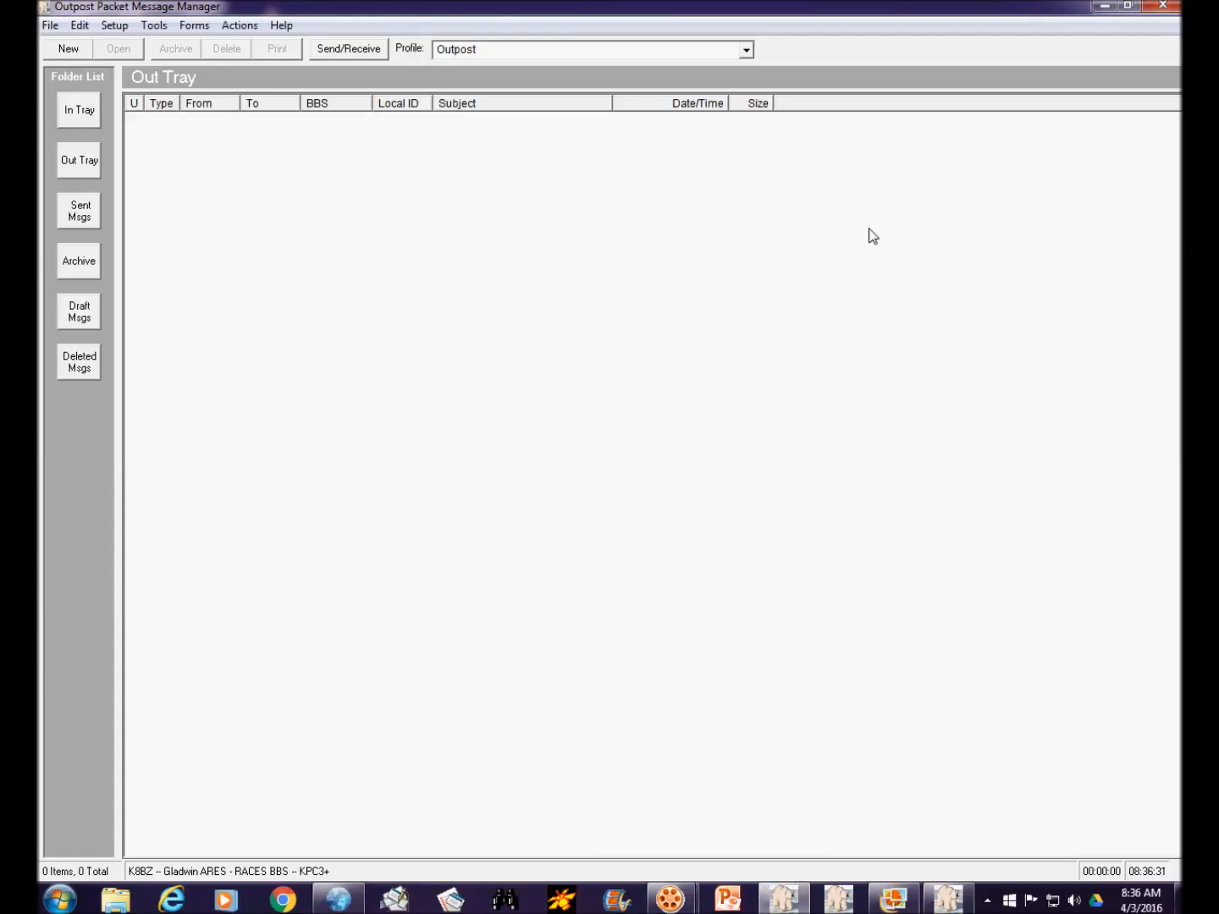
key("F2")
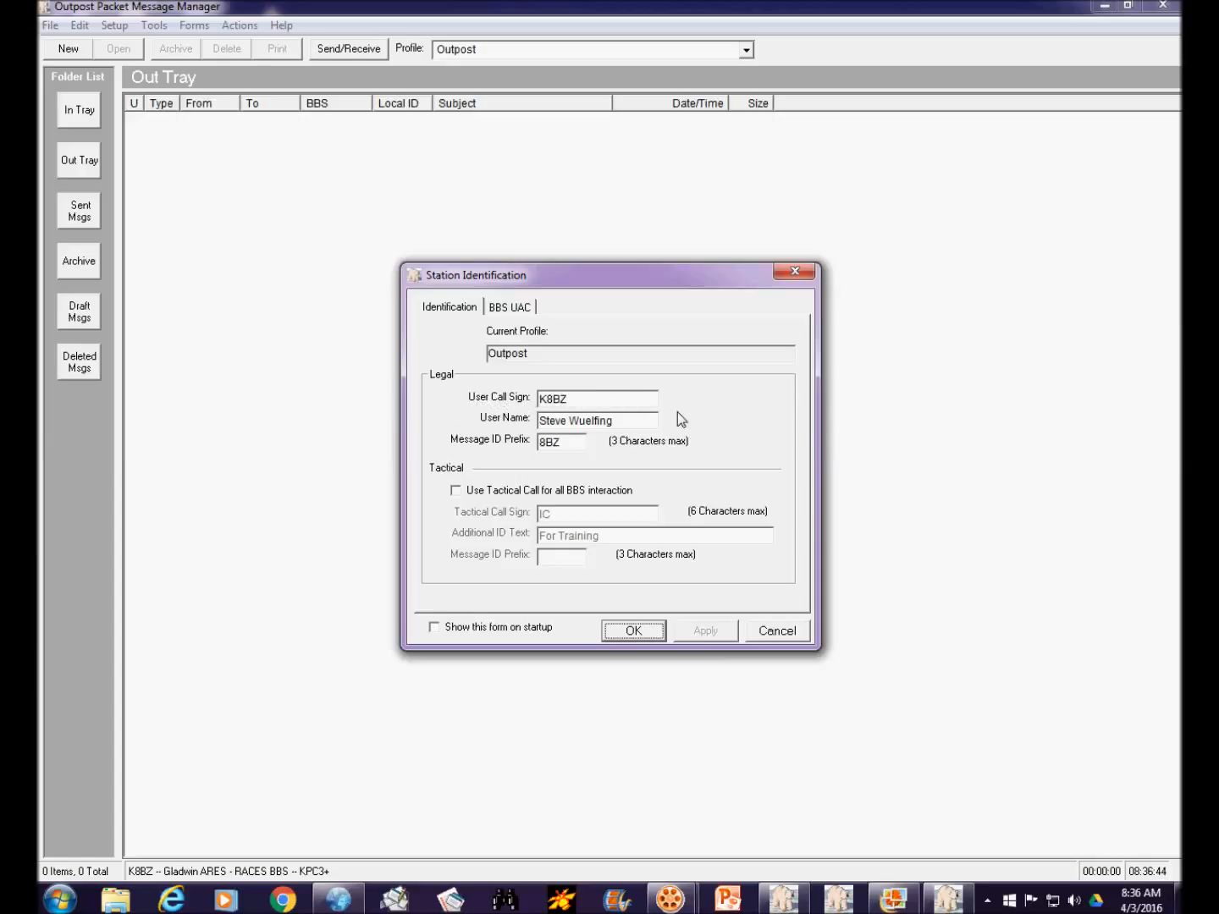
left_click(797, 273)
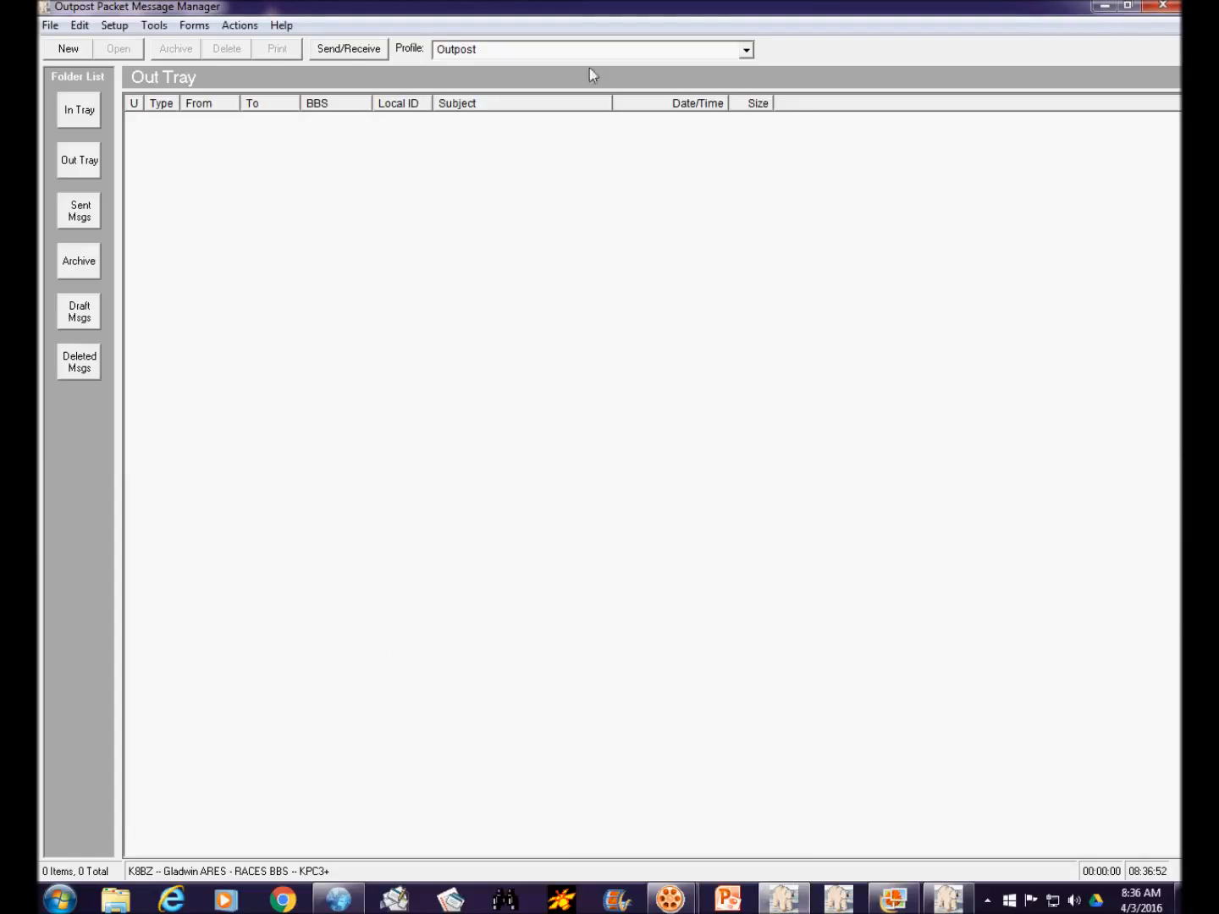
Step: Run a send/receive session with the Gladwin ARES - RACES BBS and open the In Tray
left_click(359, 51)
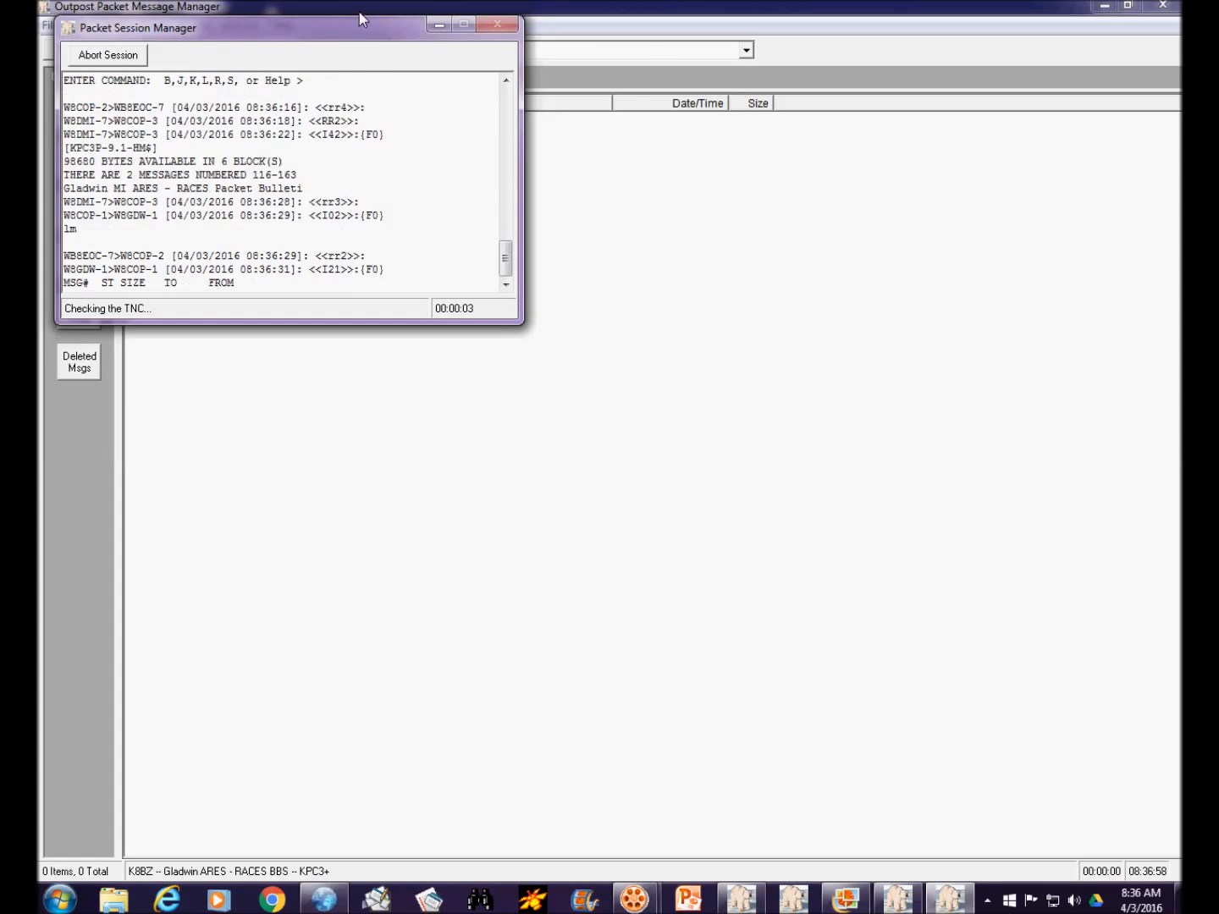
left_click_drag(331, 29, 625, 283)
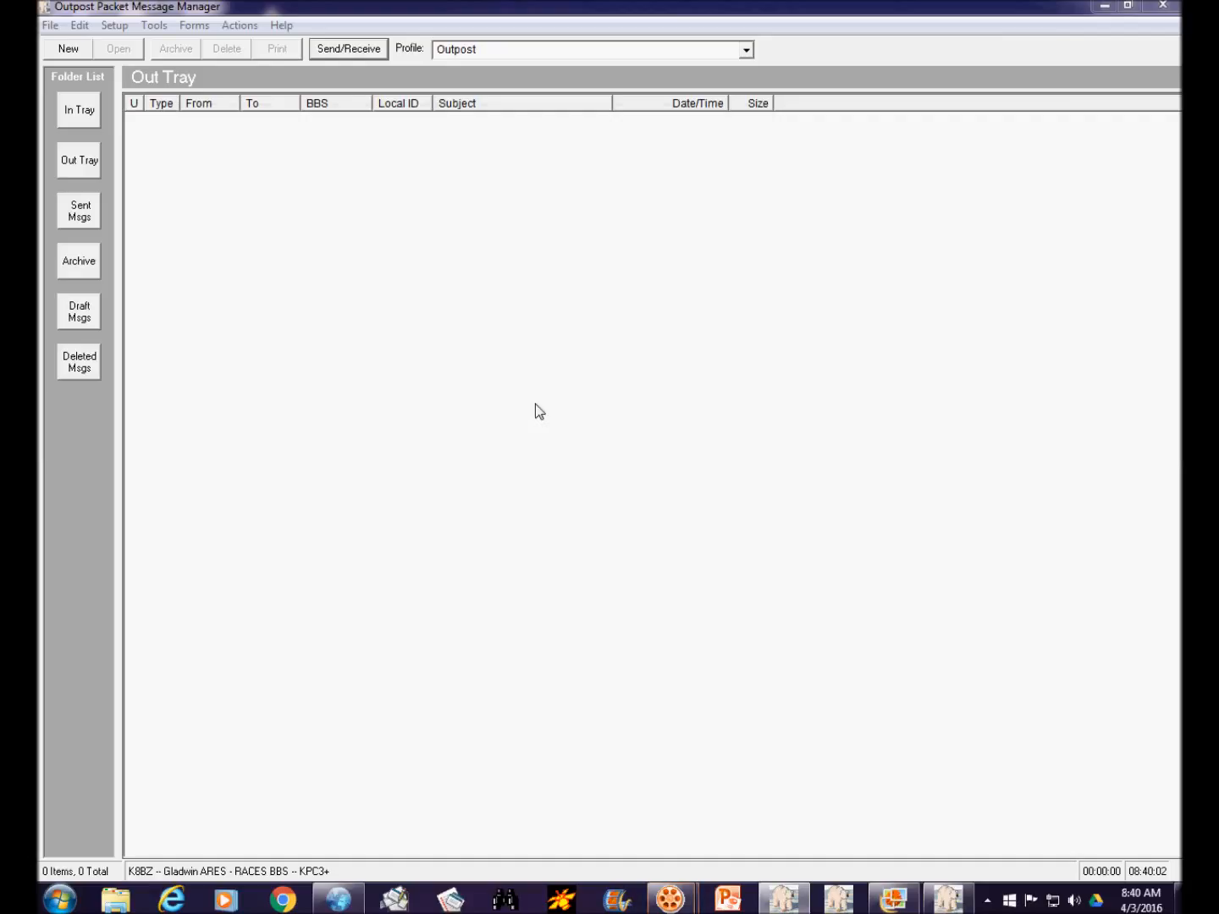
left_click(63, 114)
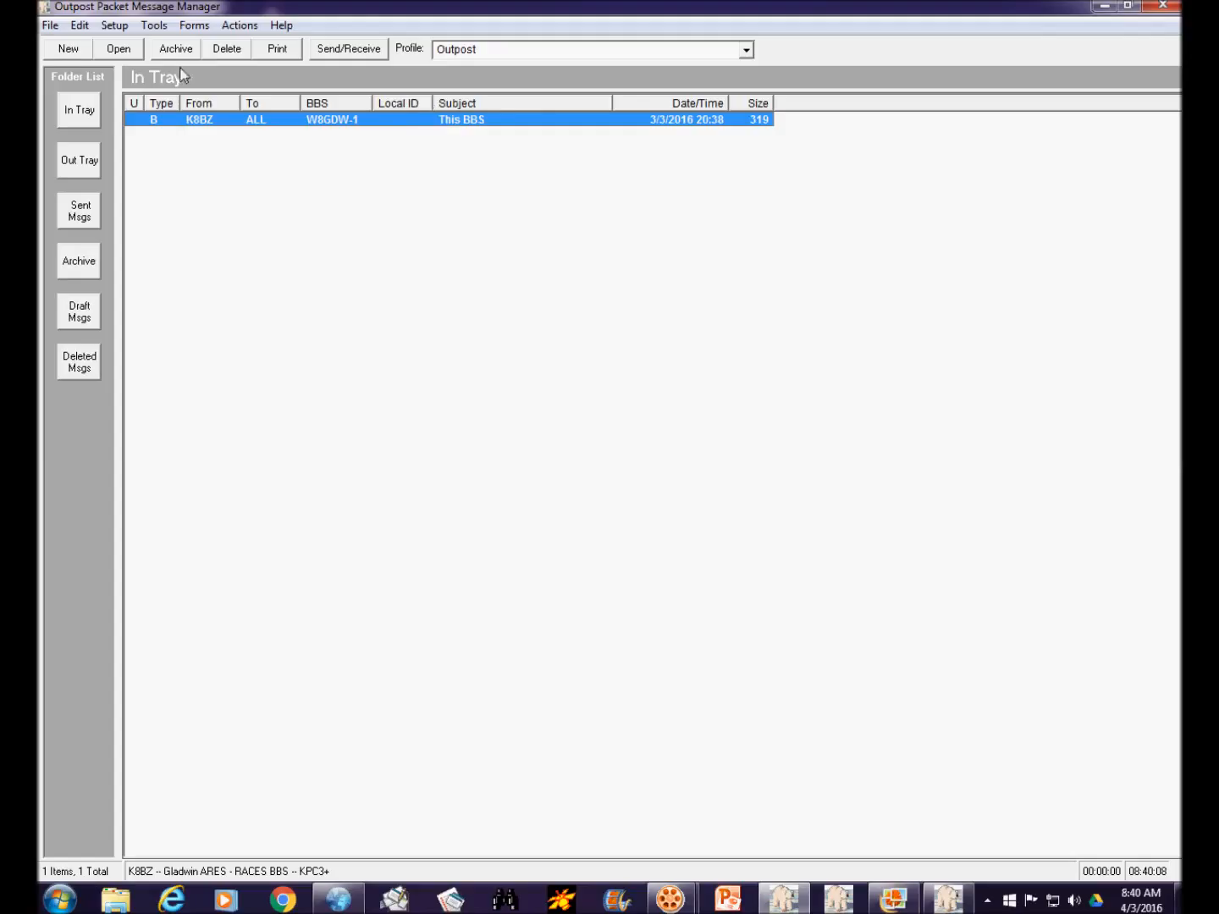
left_click(53, 26)
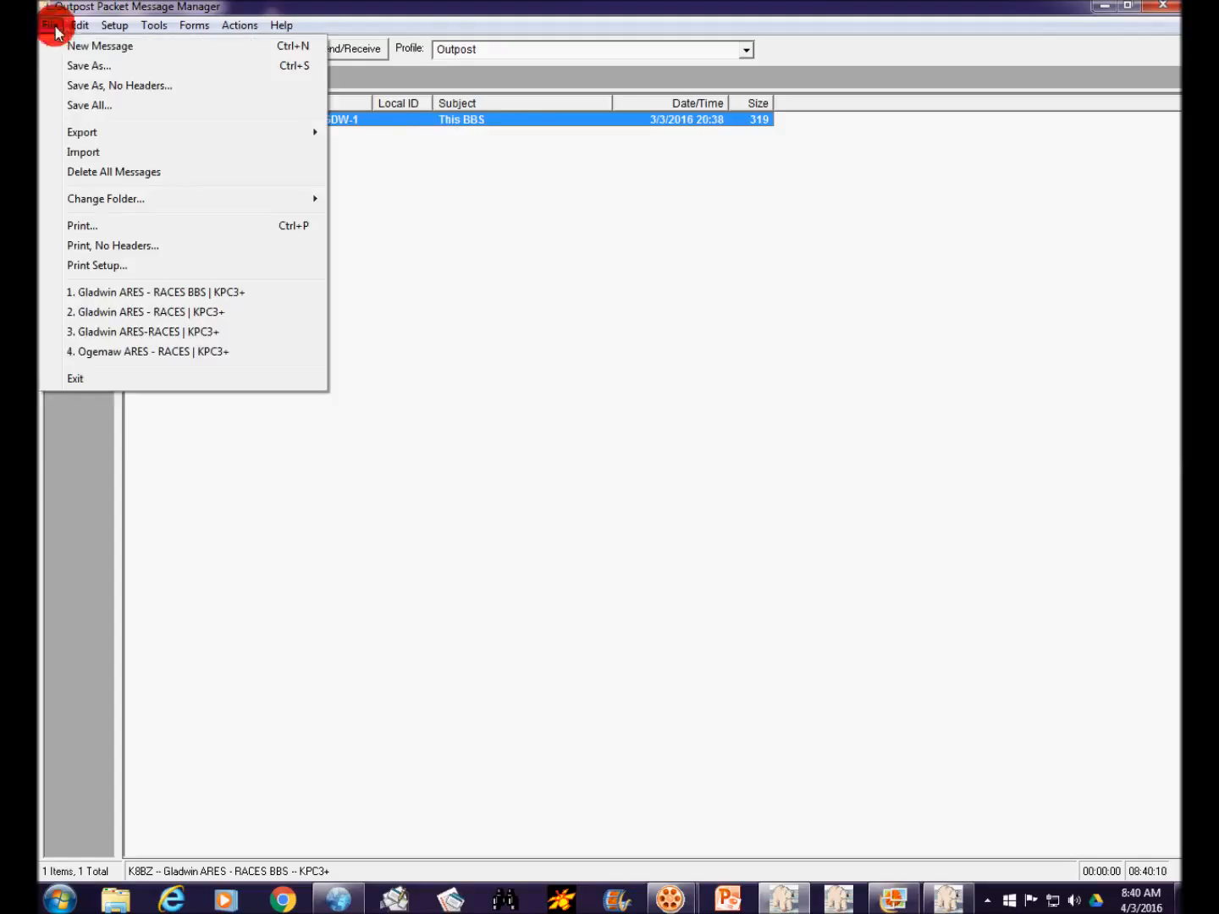
left_click(113, 171)
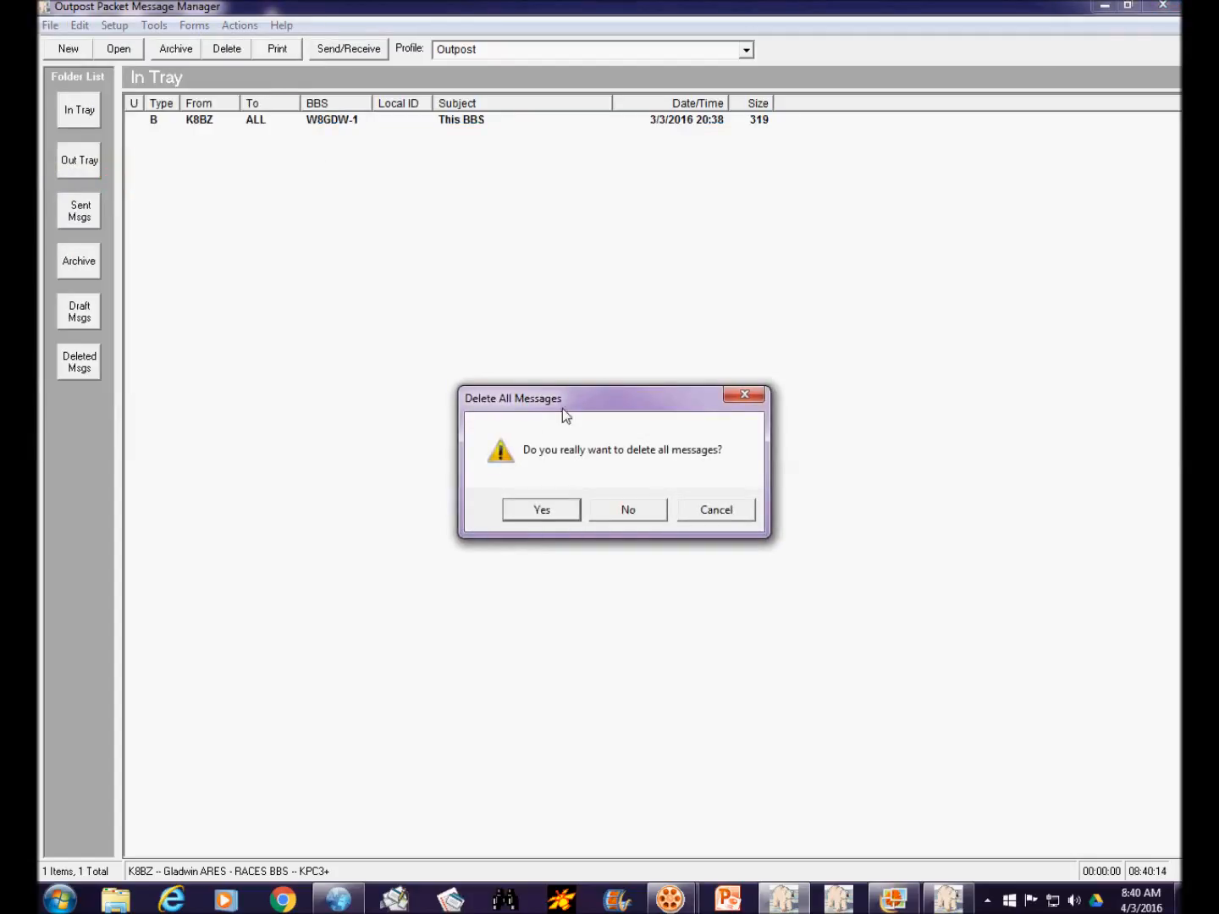
left_click(719, 512)
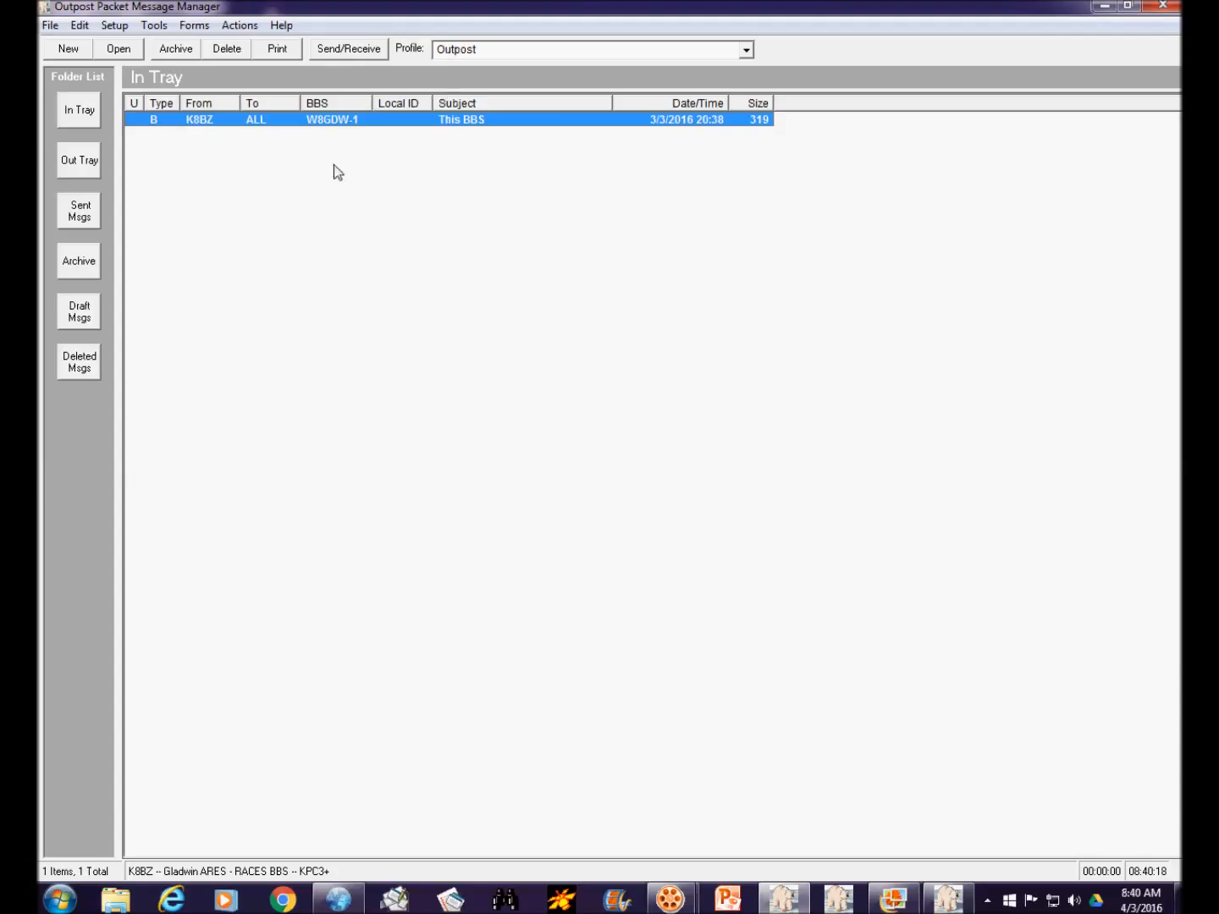
Step: Run another send/receive session with the BBS and delete all messages in the In Tray
left_click(355, 51)
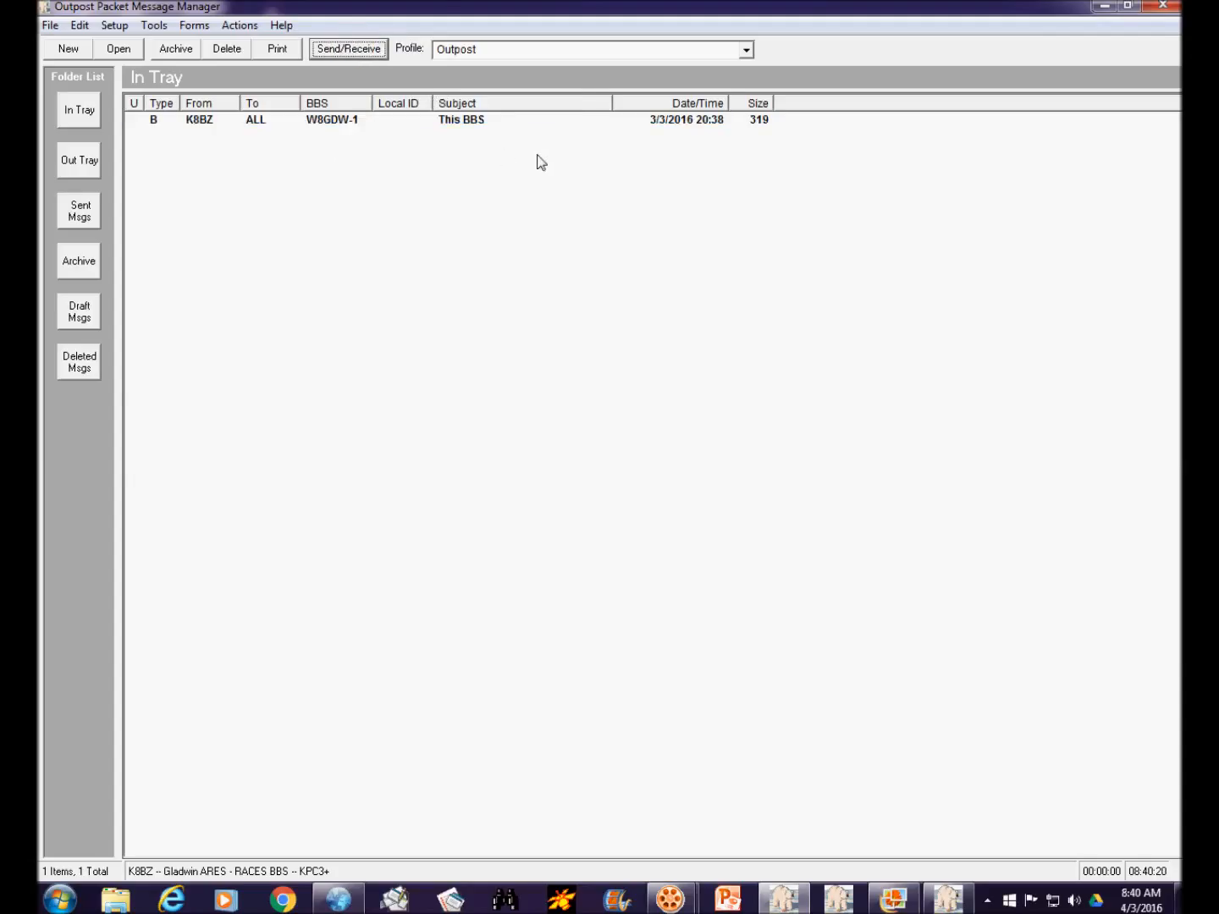
left_click_drag(329, 93, 647, 243)
left_click(50, 27)
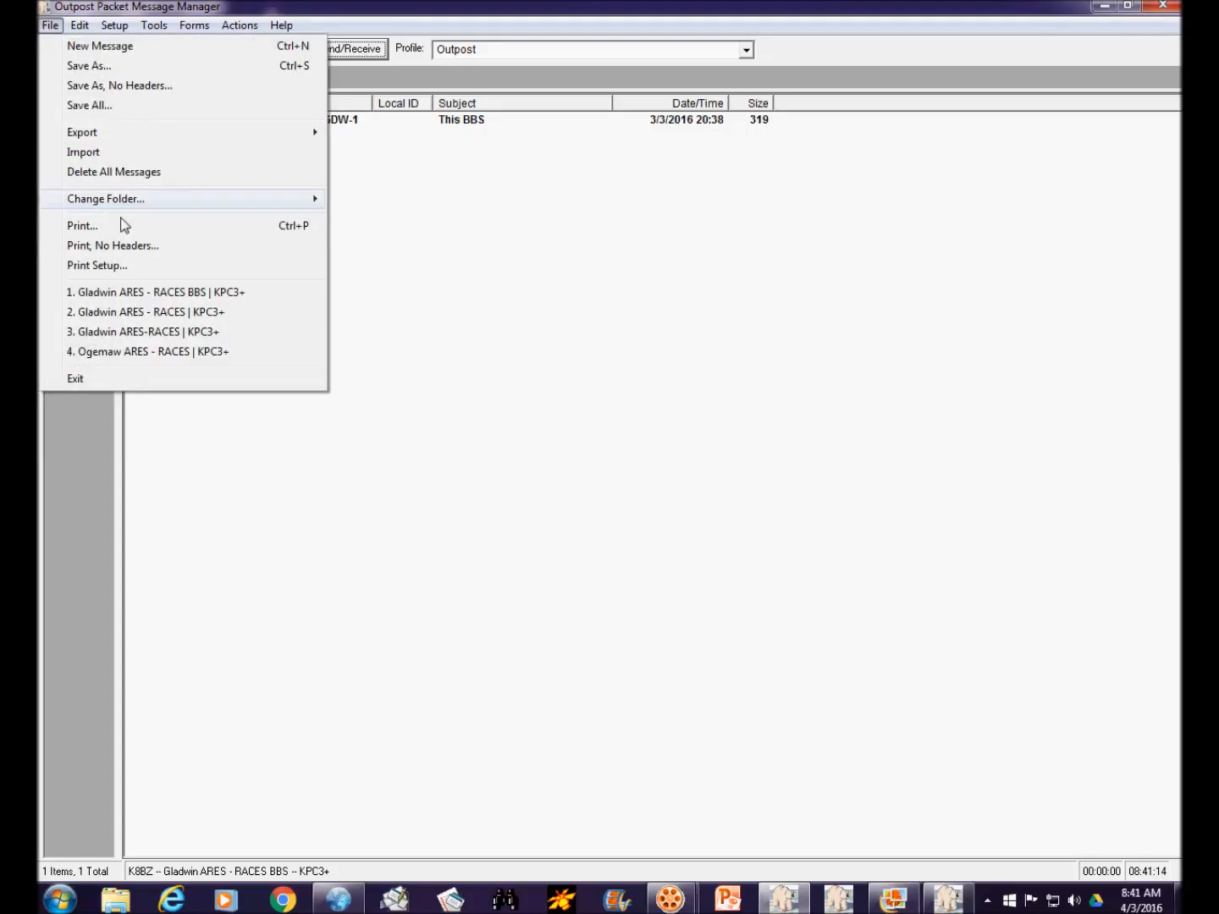
left_click(112, 173)
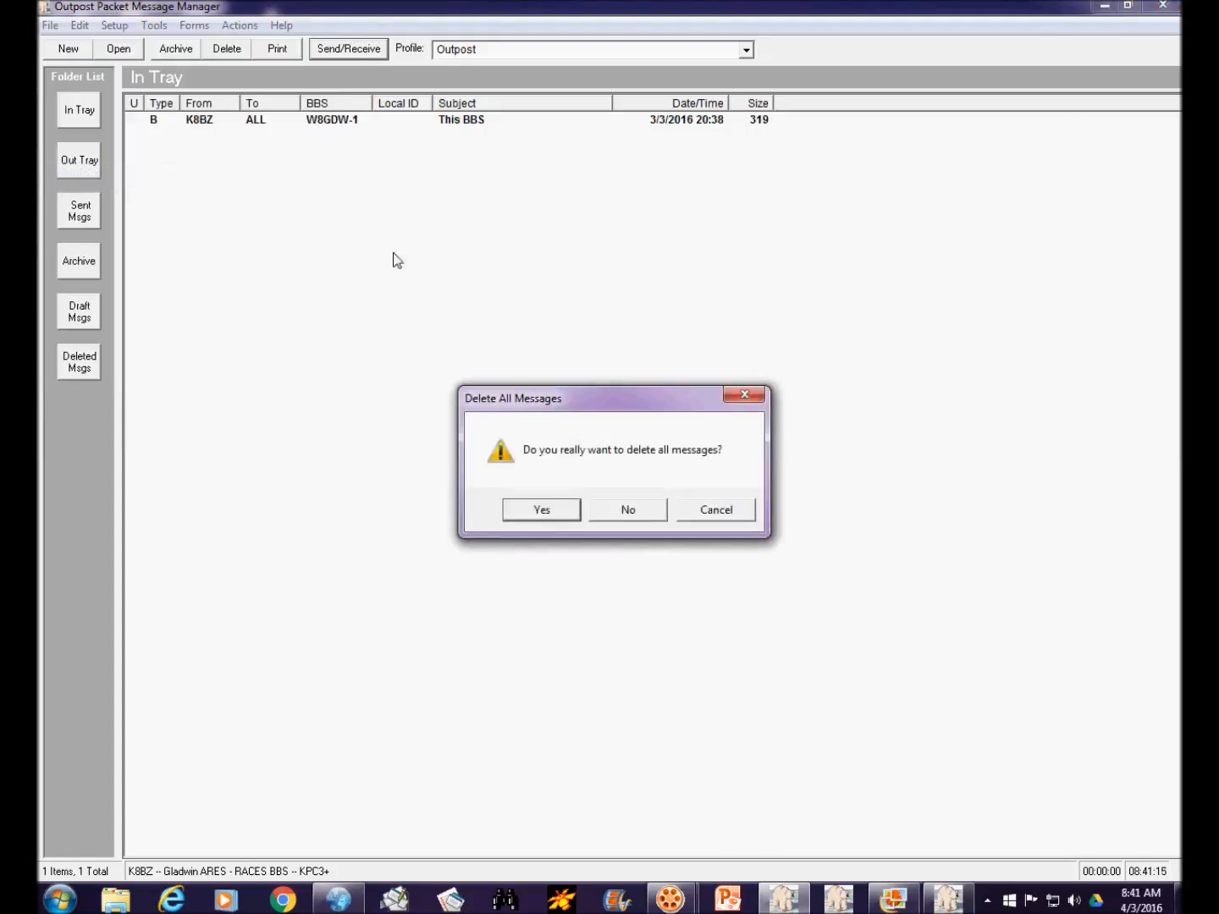
left_click(547, 507)
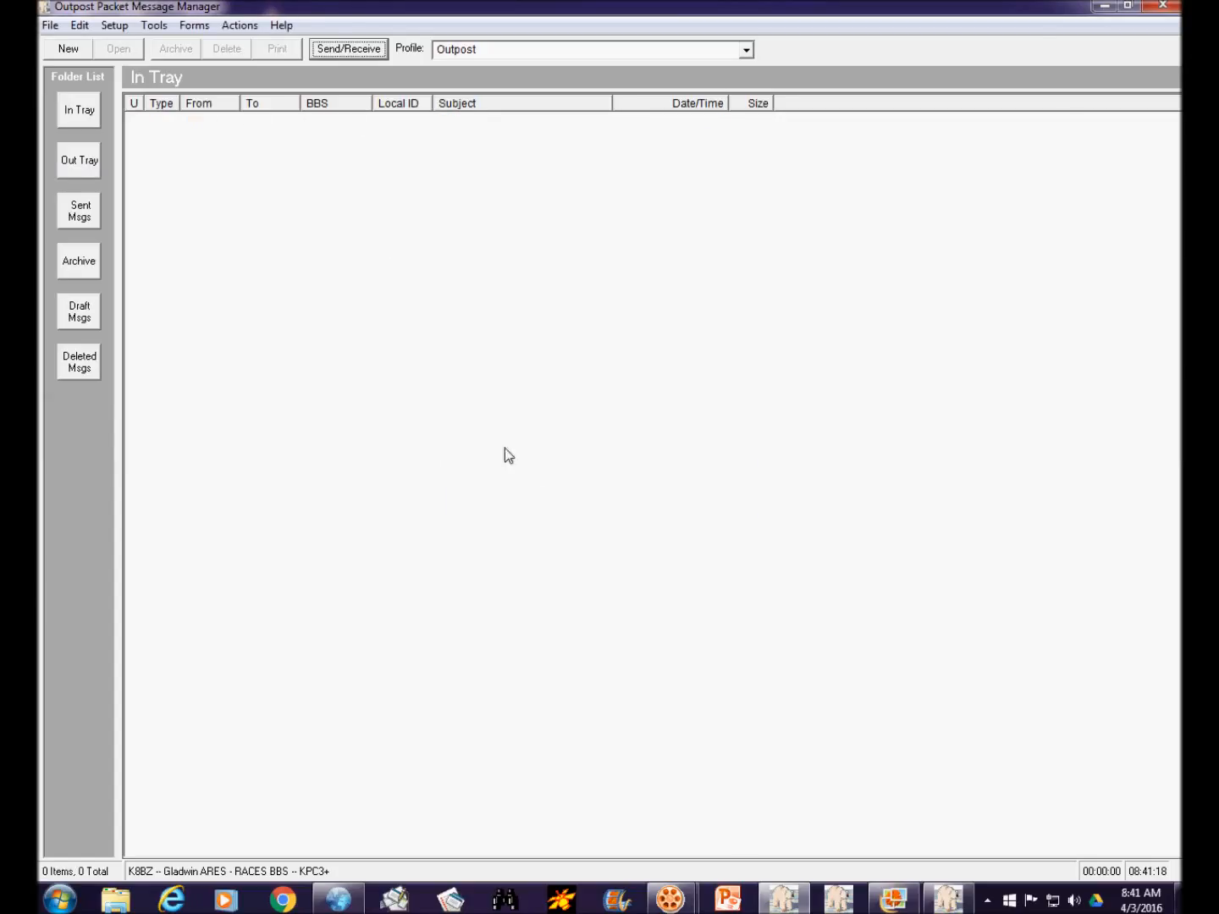
Step: Retrieve the BBS messages again with a fresh send/receive session and read the "This BBS" bulletin
left_click(359, 49)
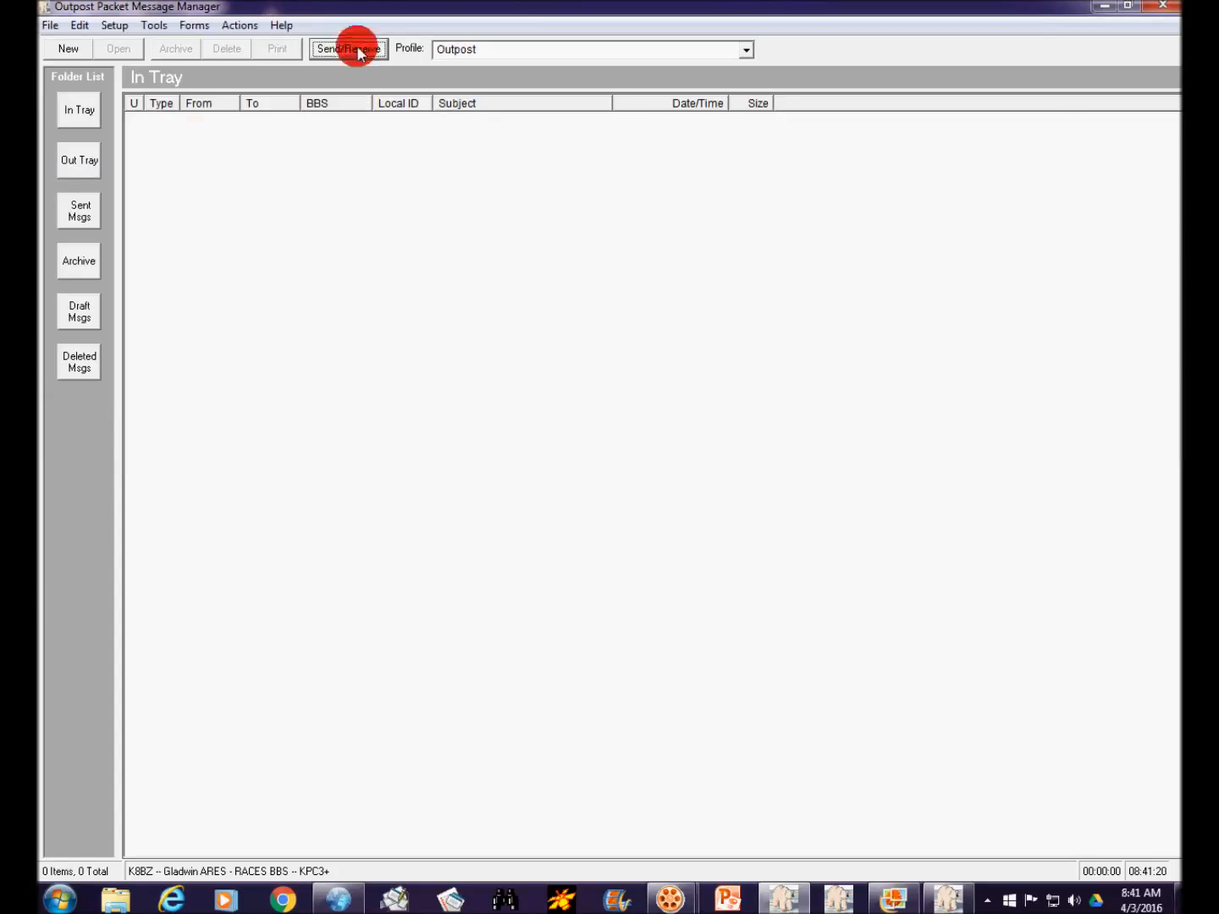
left_click_drag(370, 147, 622, 336)
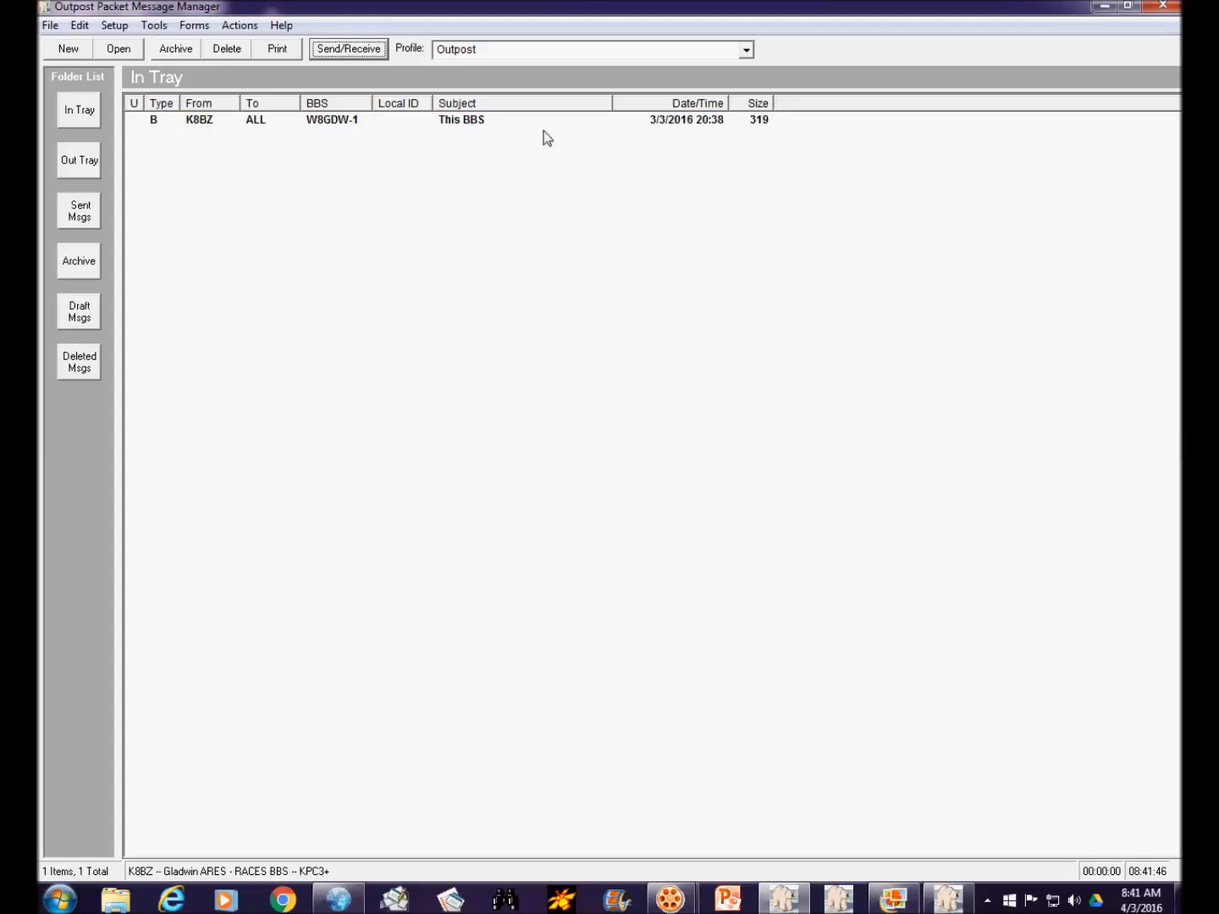
left_click(87, 116)
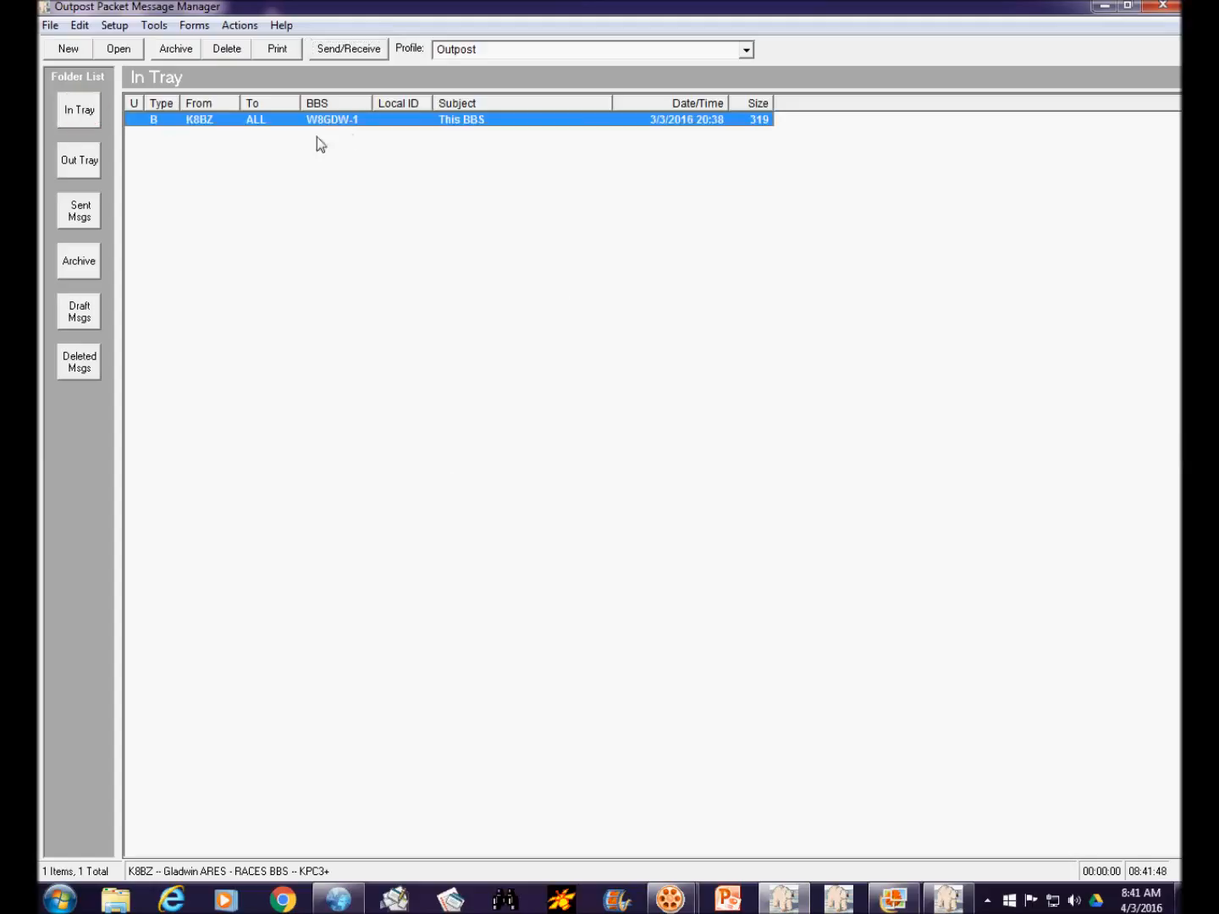
left_click(118, 48)
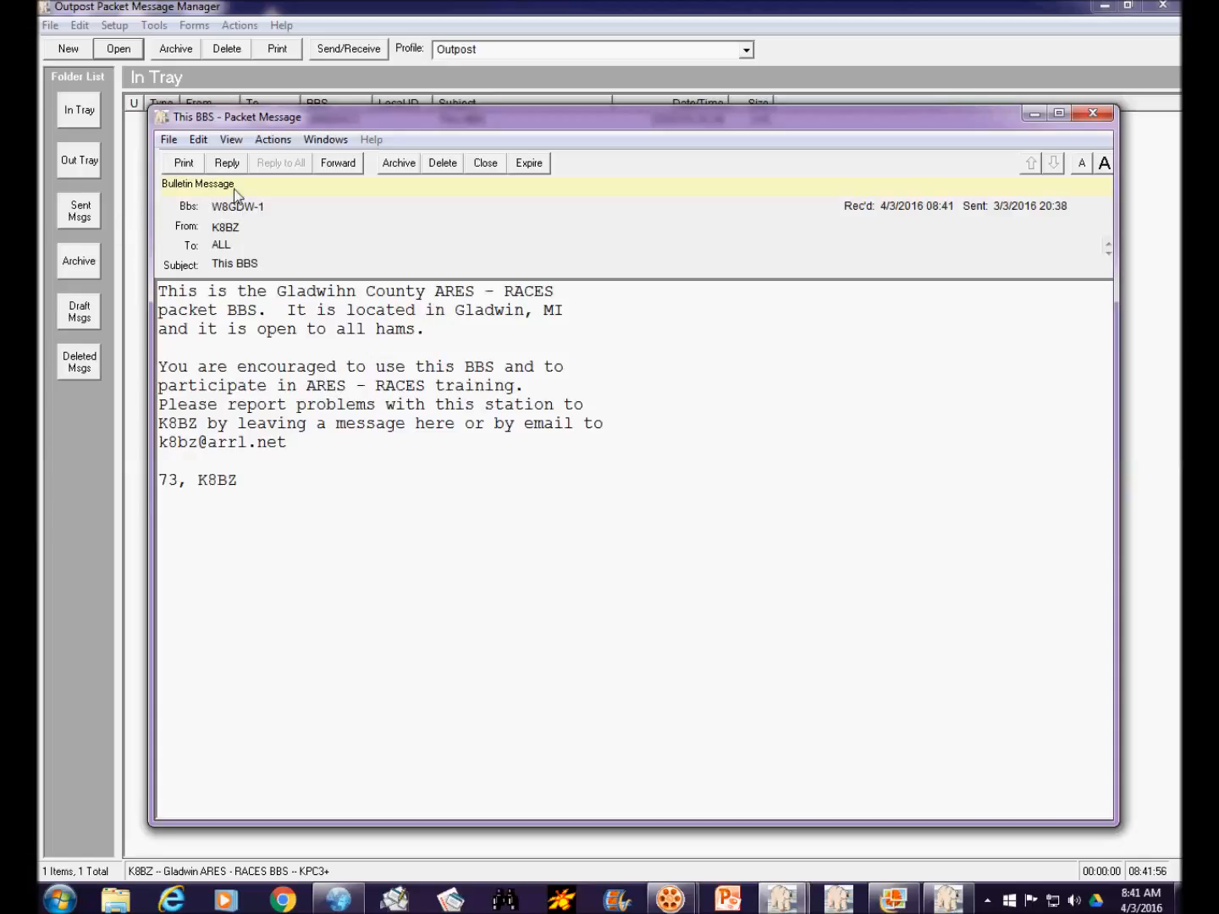
mouse_move(234, 190)
left_click(1094, 116)
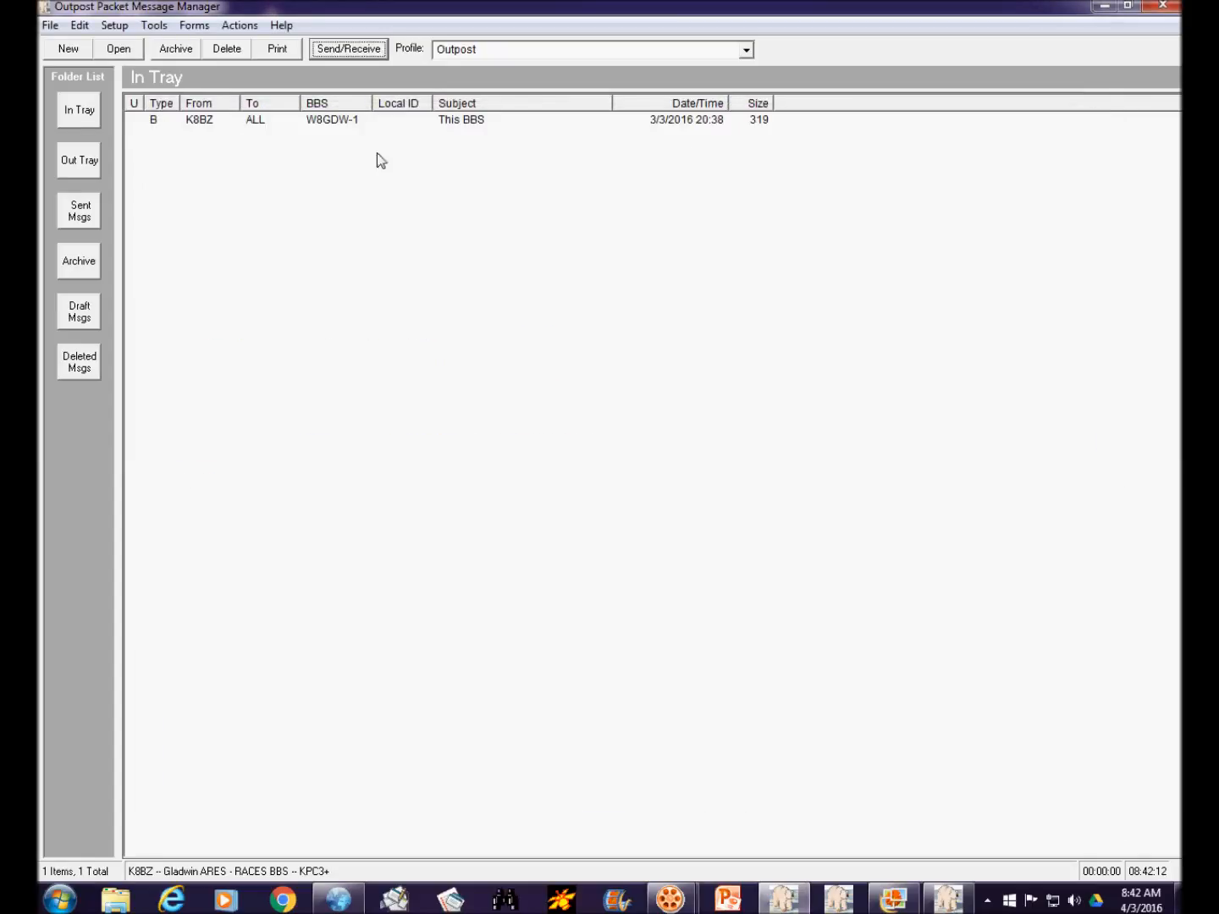
Step: Archive the "This BBS" bulletin, check it in the Archive Folder and return to the In Tray
left_click(78, 110)
left_click(262, 122)
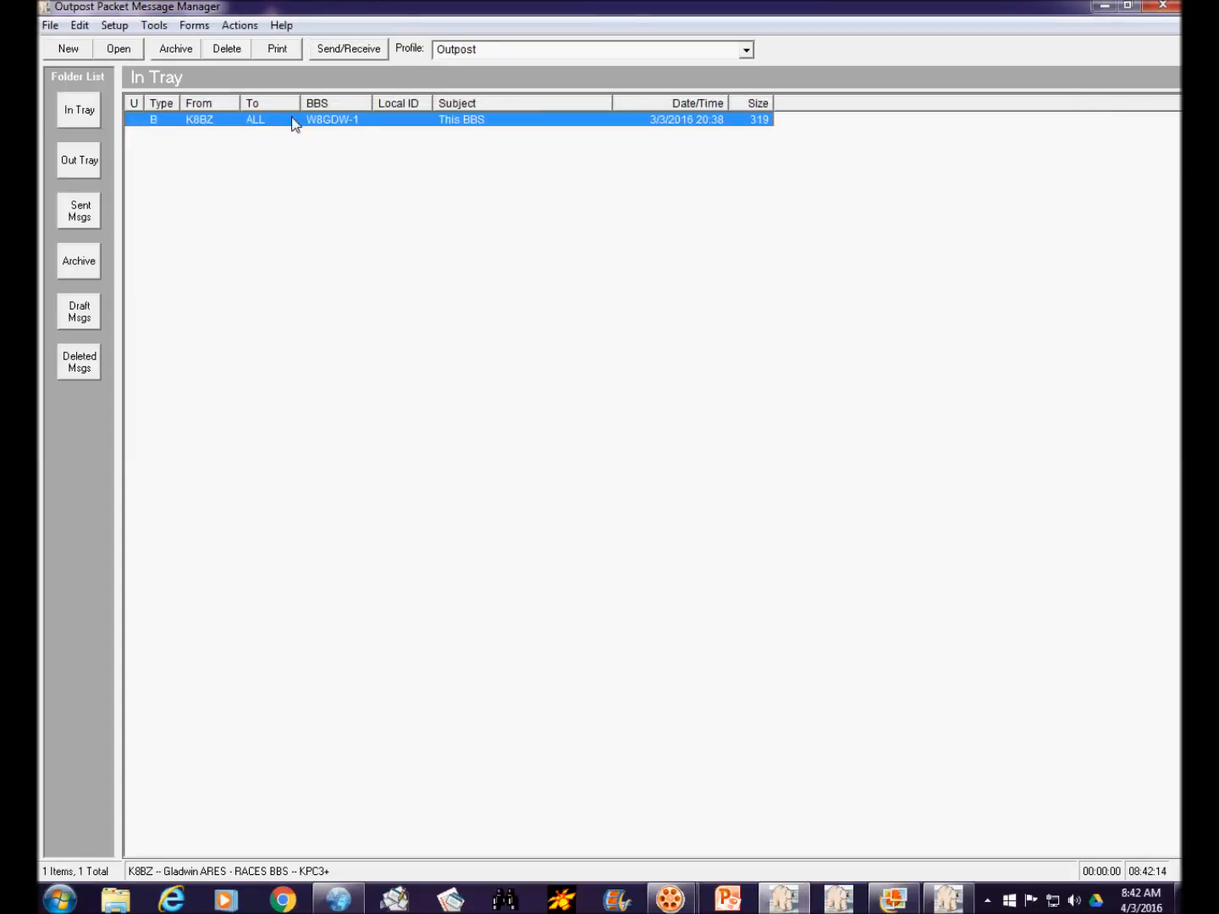
left_click(177, 51)
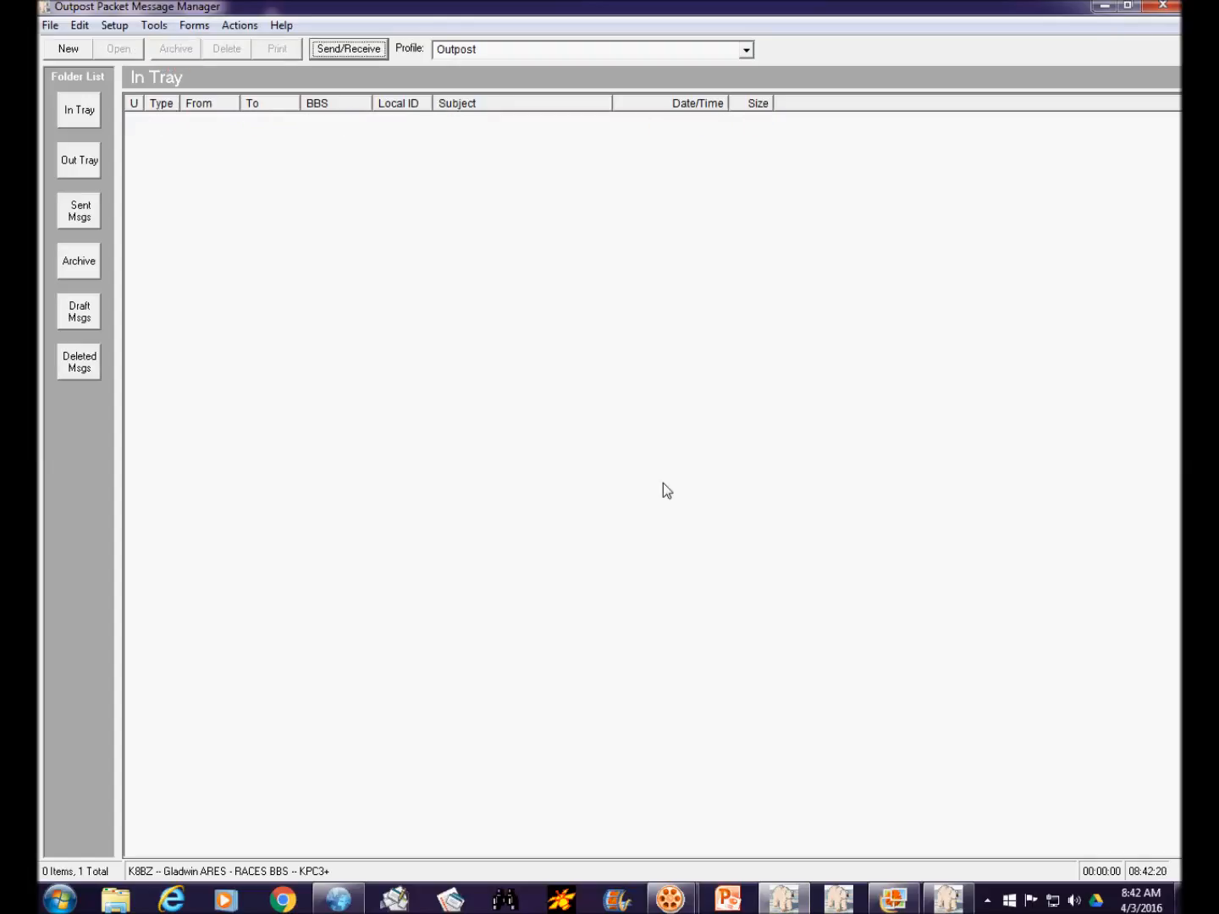
left_click(79, 267)
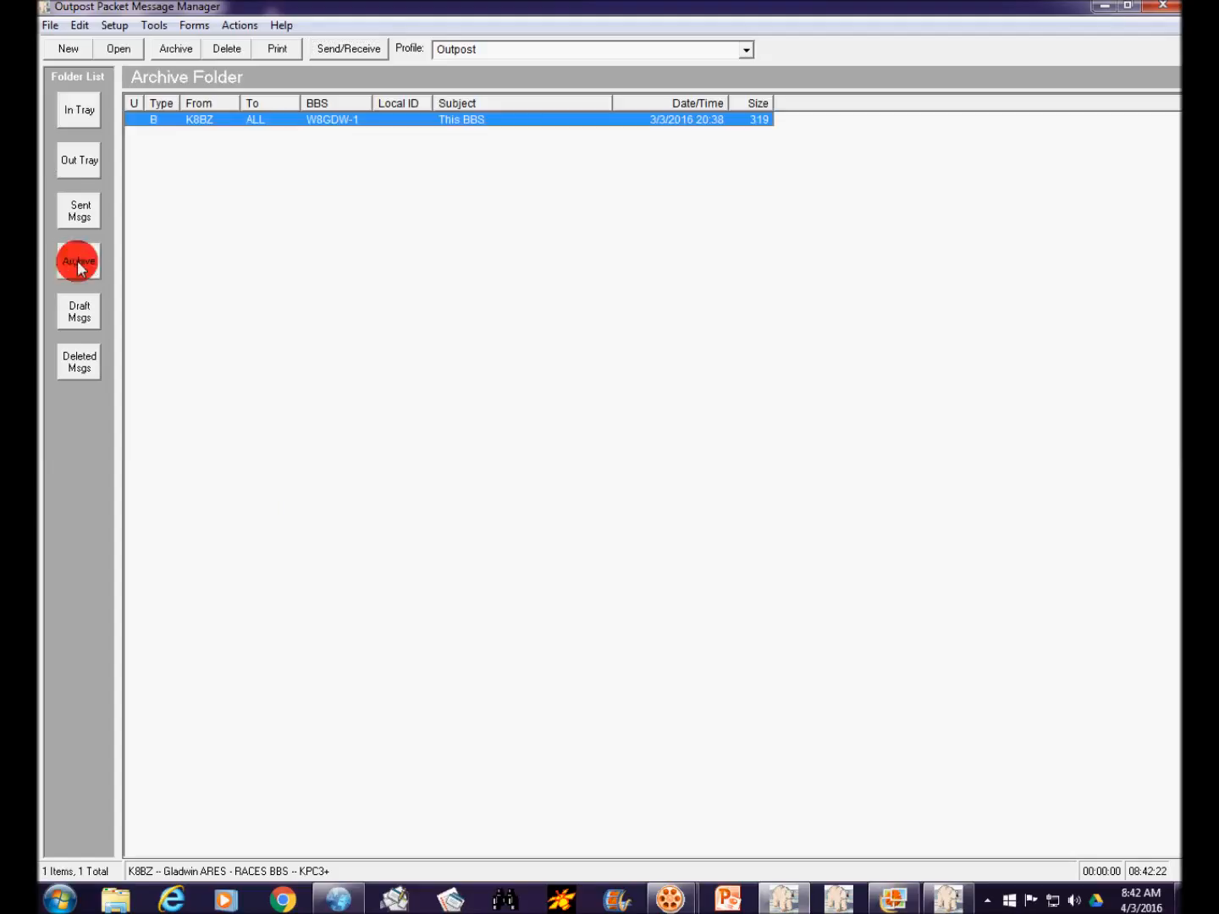
left_click(79, 111)
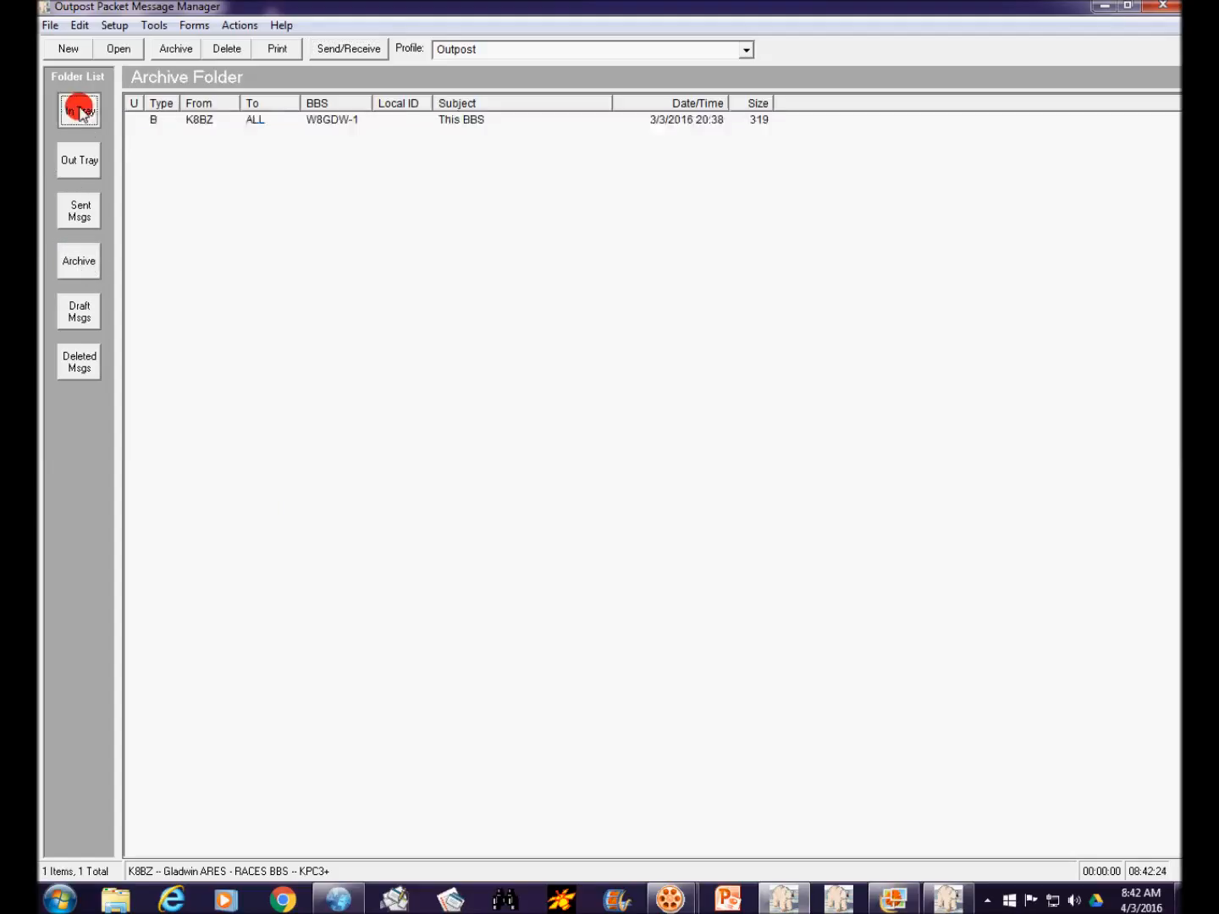
Step: Start a new packet message, set its type to urgent bulletin and move to its recipient entry
left_click(68, 51)
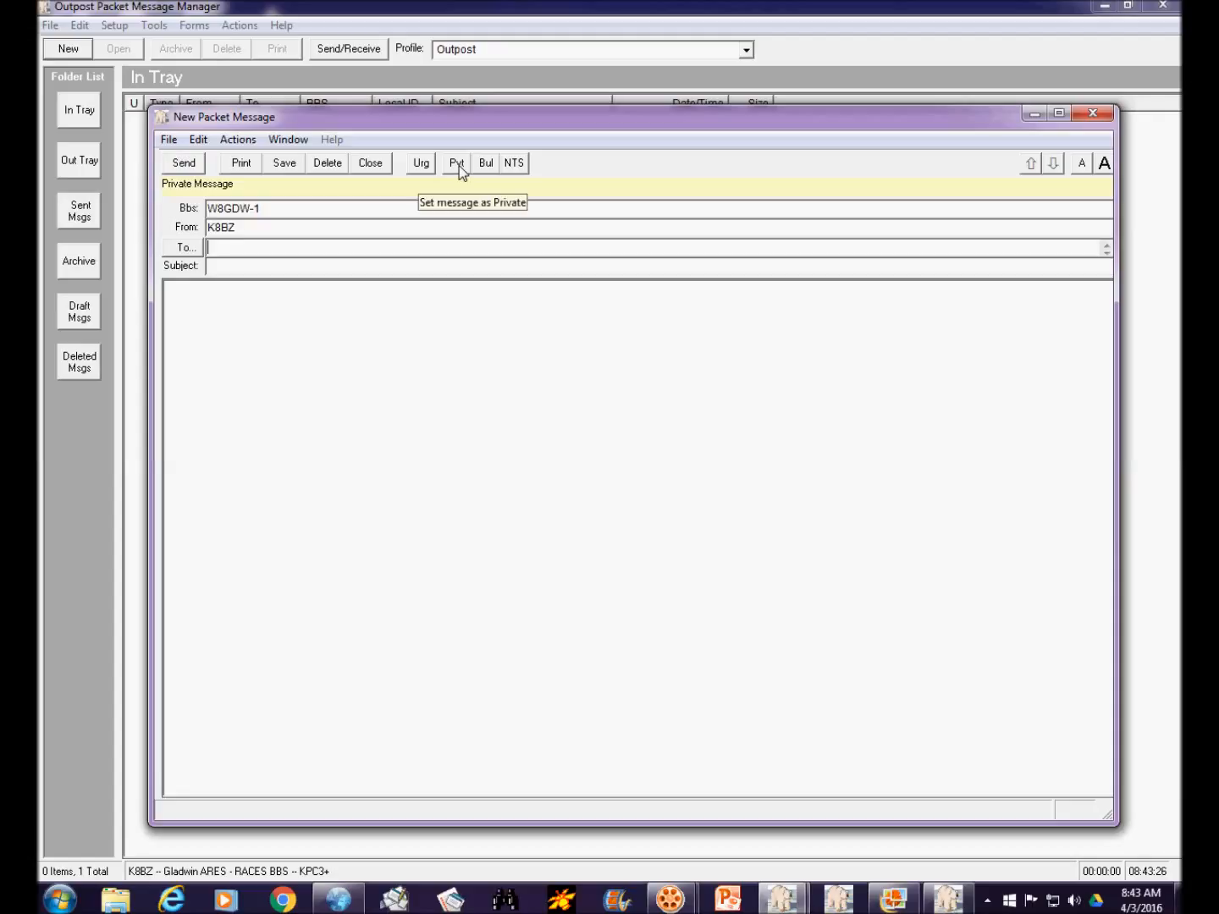
left_click(483, 166)
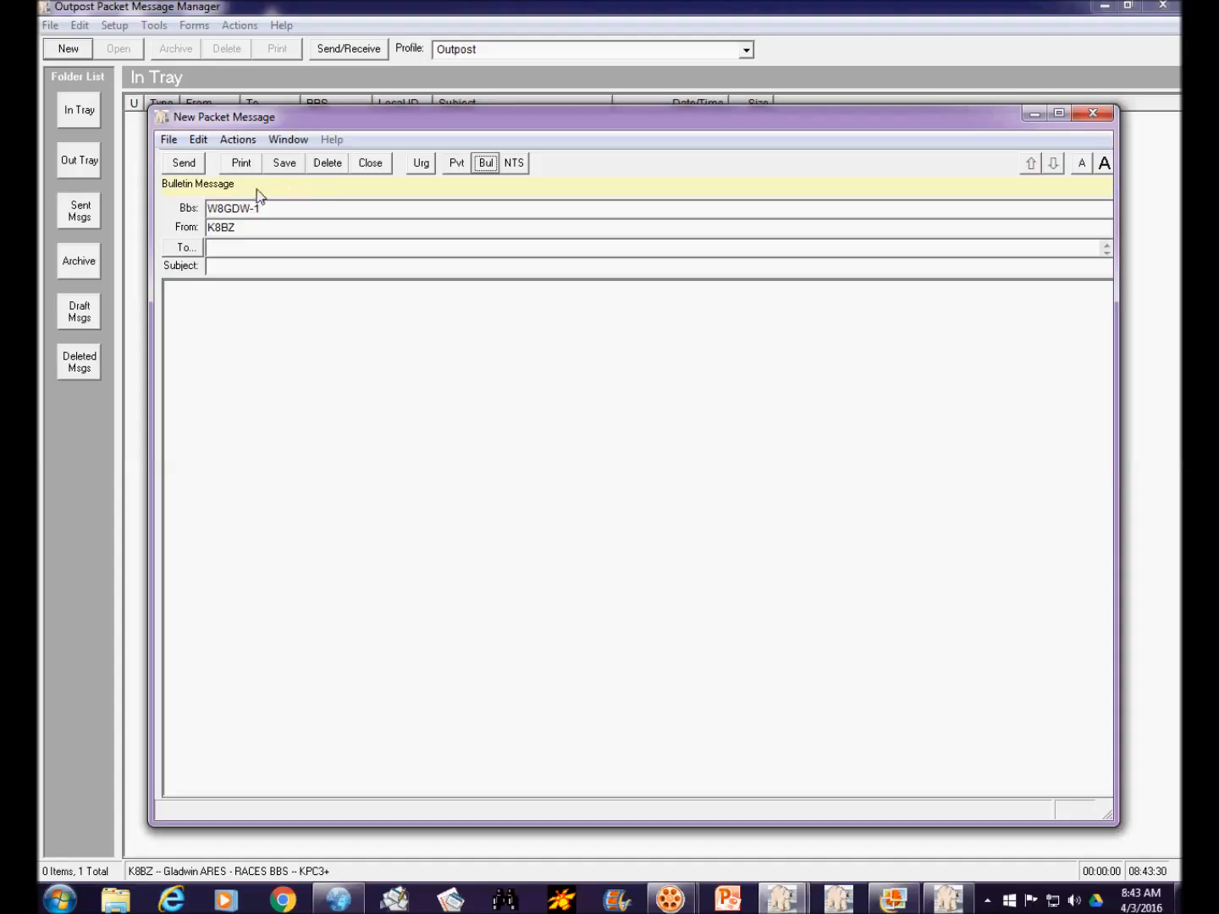
mouse_move(258, 196)
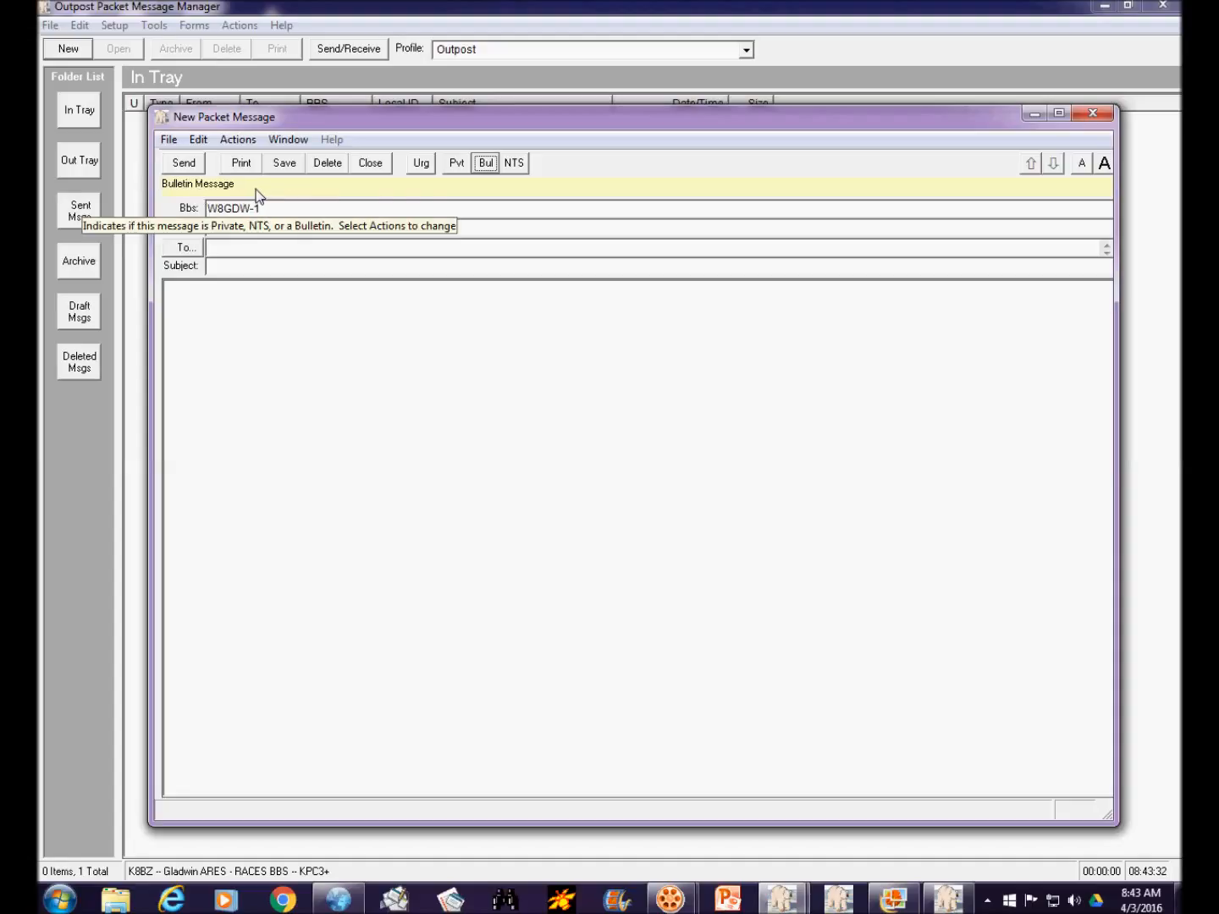
left_click(423, 166)
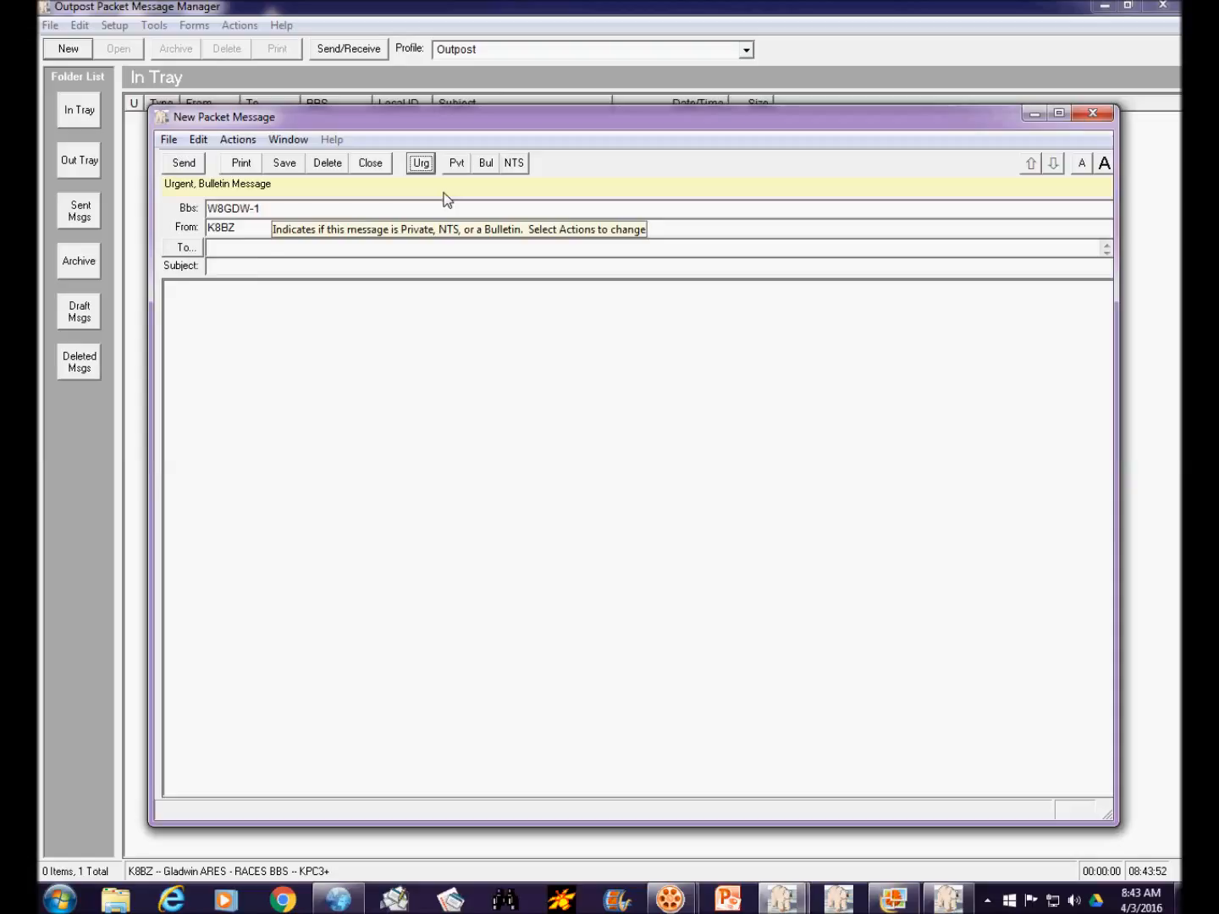
left_click(251, 247)
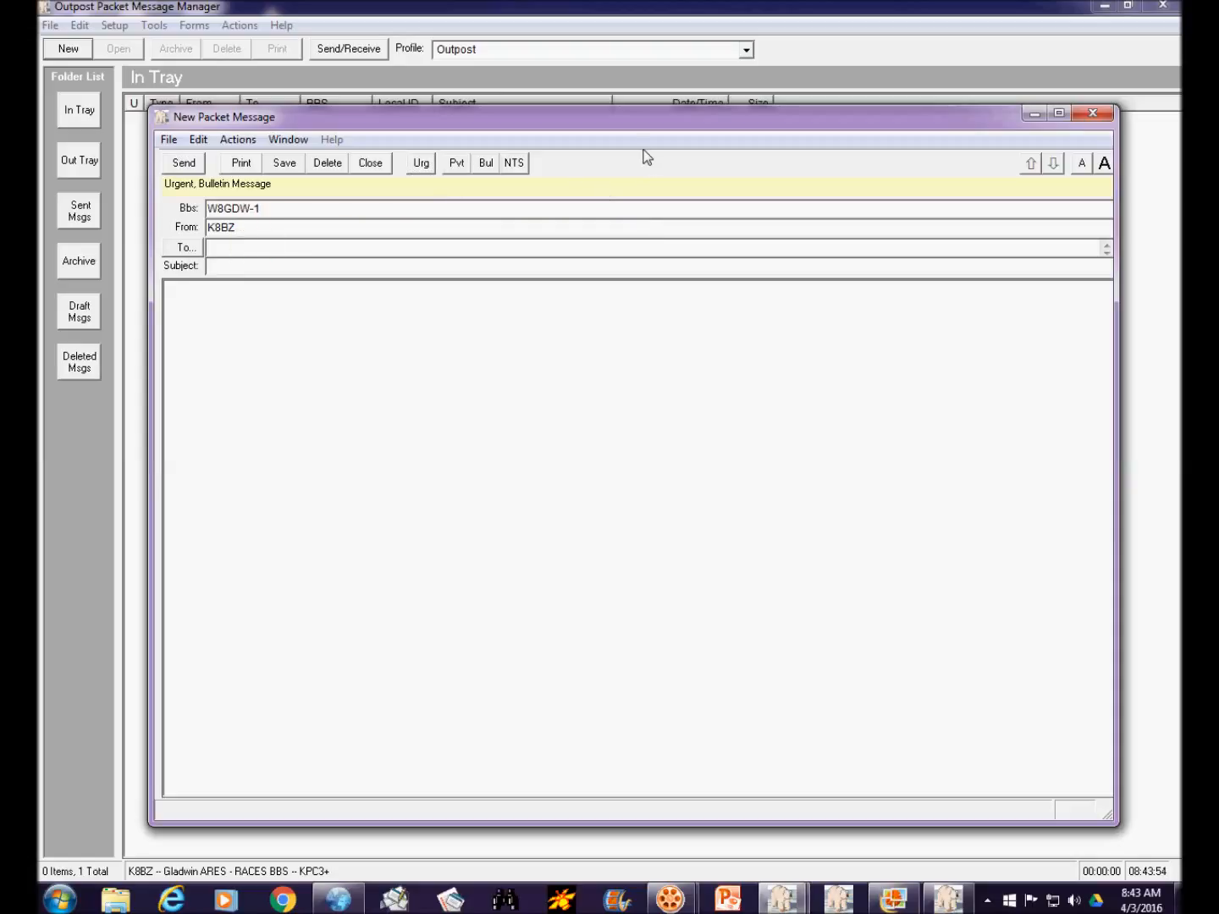
Step: Address the urgent bulletin to ALL
type("All Stations")
key("Tab")
key("shift+Tab")
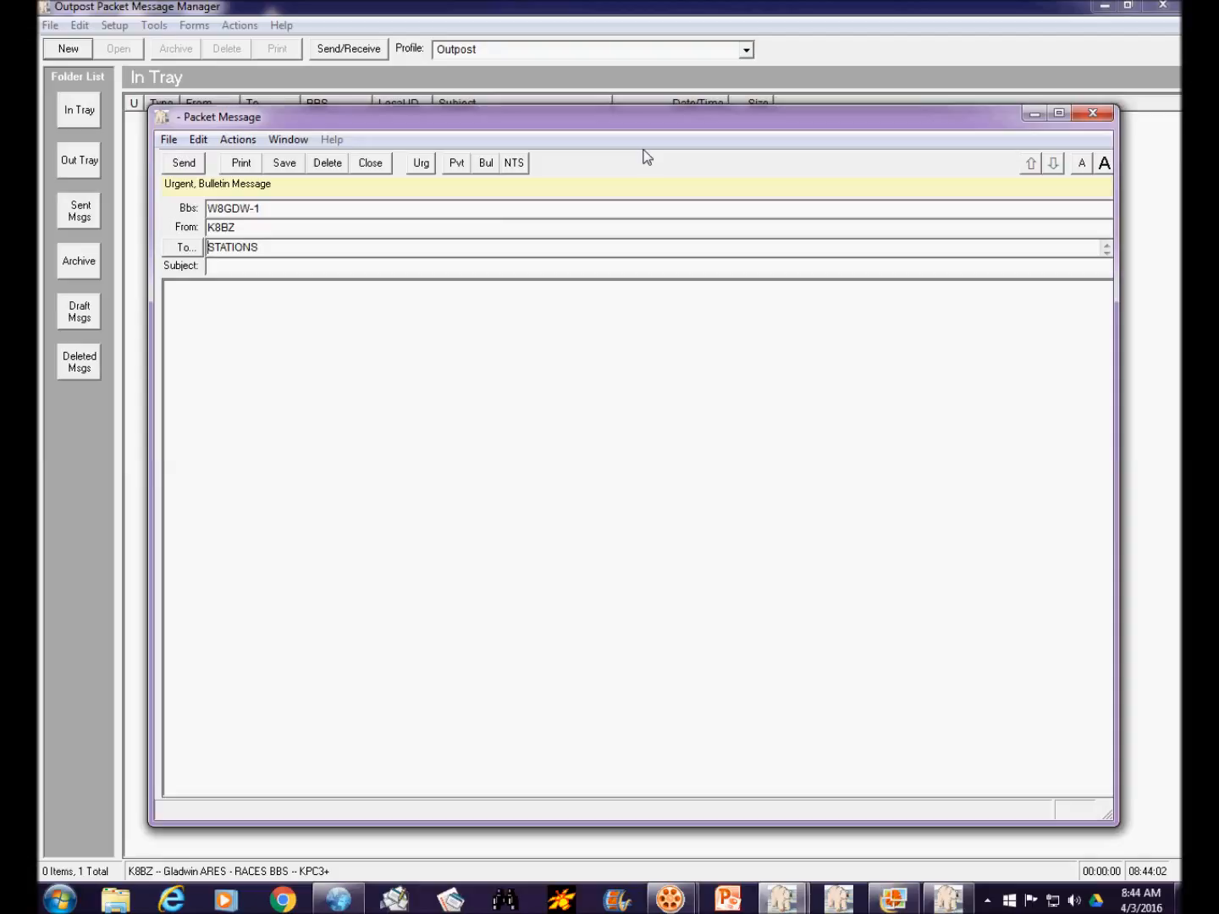
type("all")
key("Delete")
key("Delete")
key("Delete")
key("Delete")
key("Delete")
key("Delete")
key("Delete")
key("Delete")
Step: Give the bulletin the subject "TAC Calls & Slot Times" and move on to its body
key("Tab")
type("TAC Calls &")
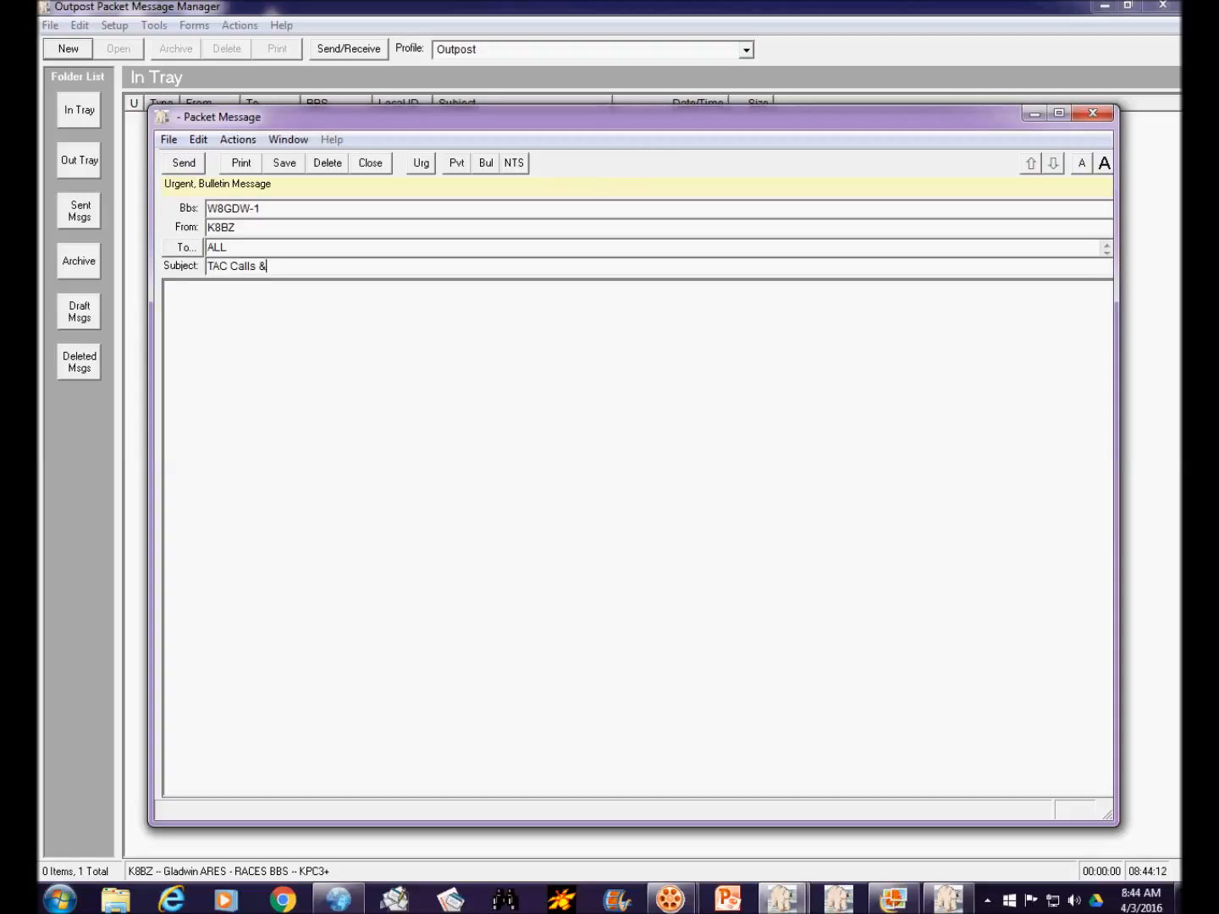
type(" Slot Times")
key("Tab")
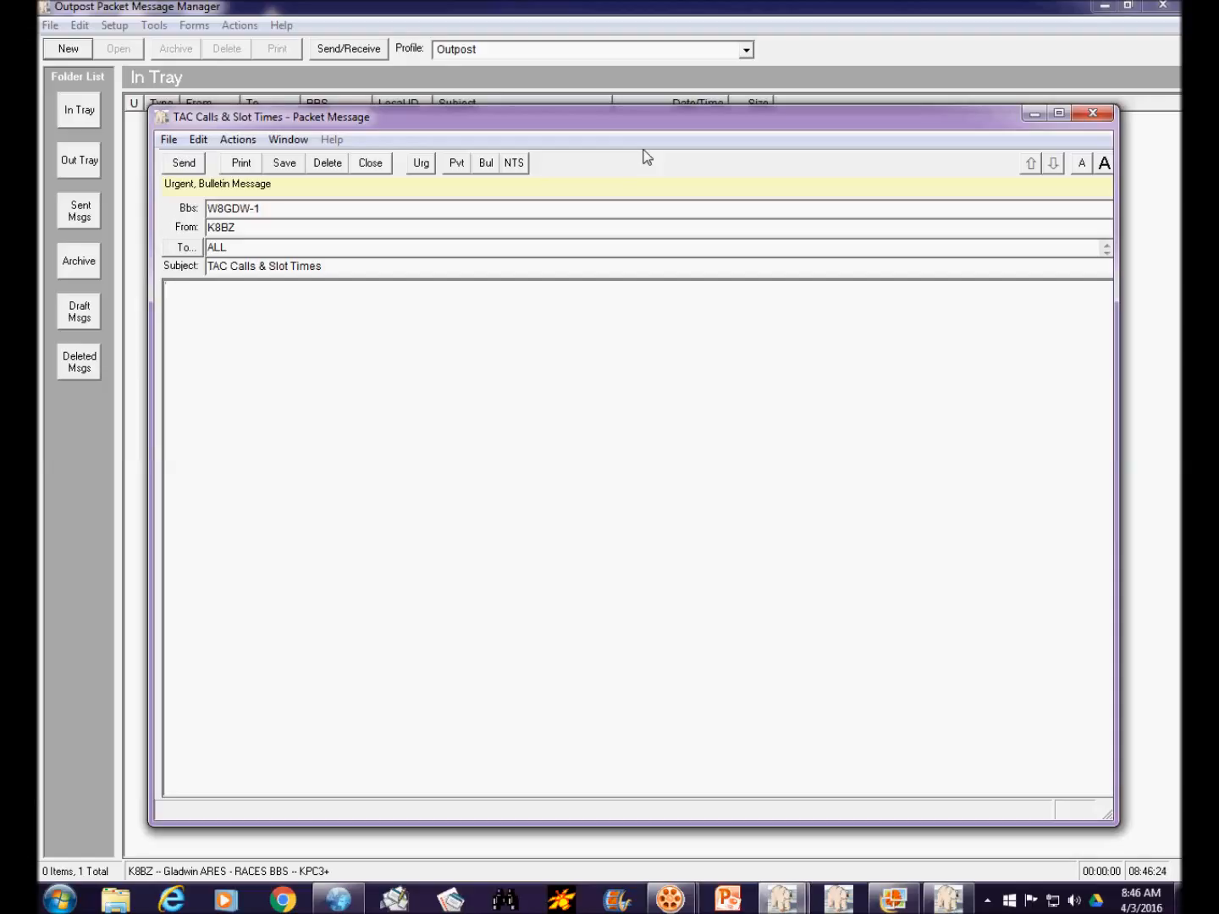
Step: Begin the message body with "These are the slot times and TAC Calls for the next operational period:" followed by a blank line
type("These are the slot times an")
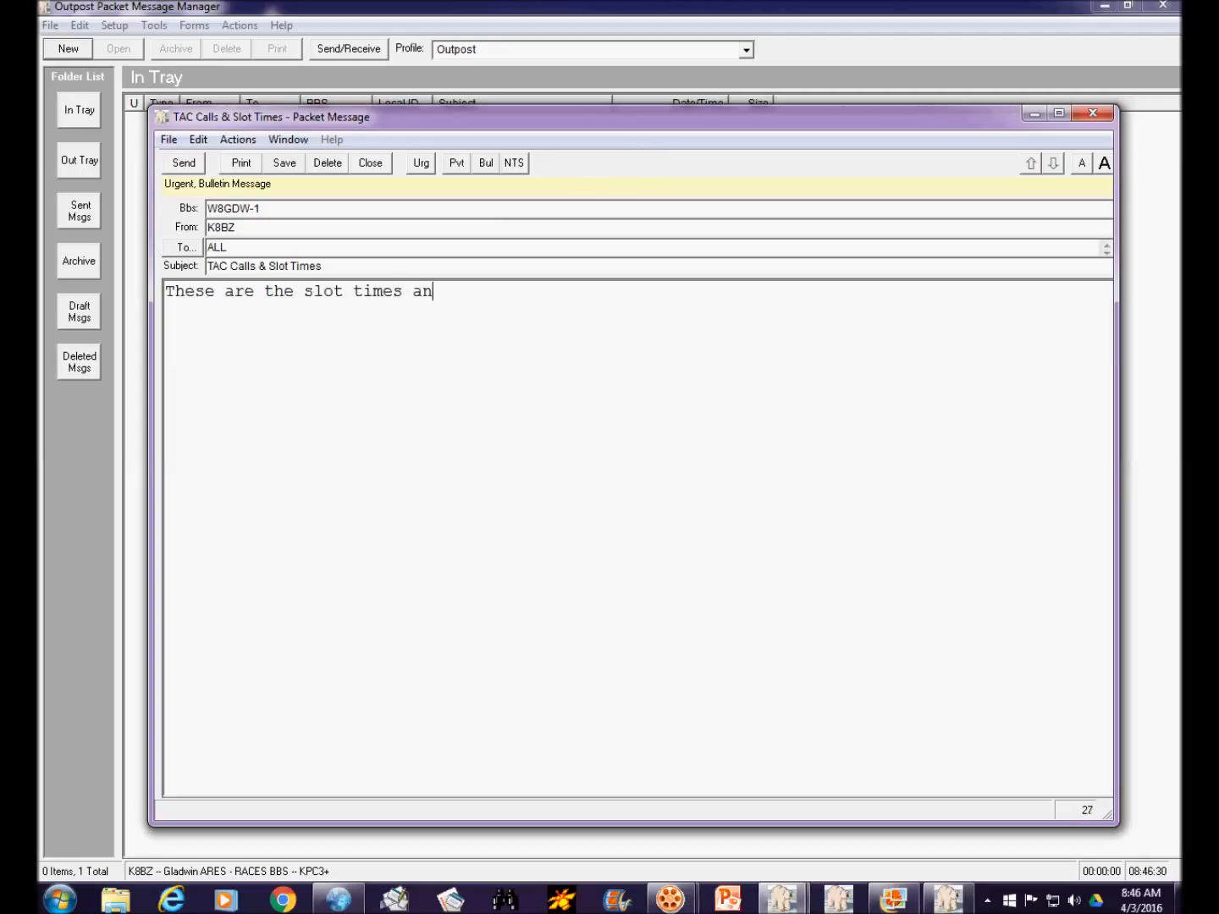
type("d TAC Calls for the next operat")
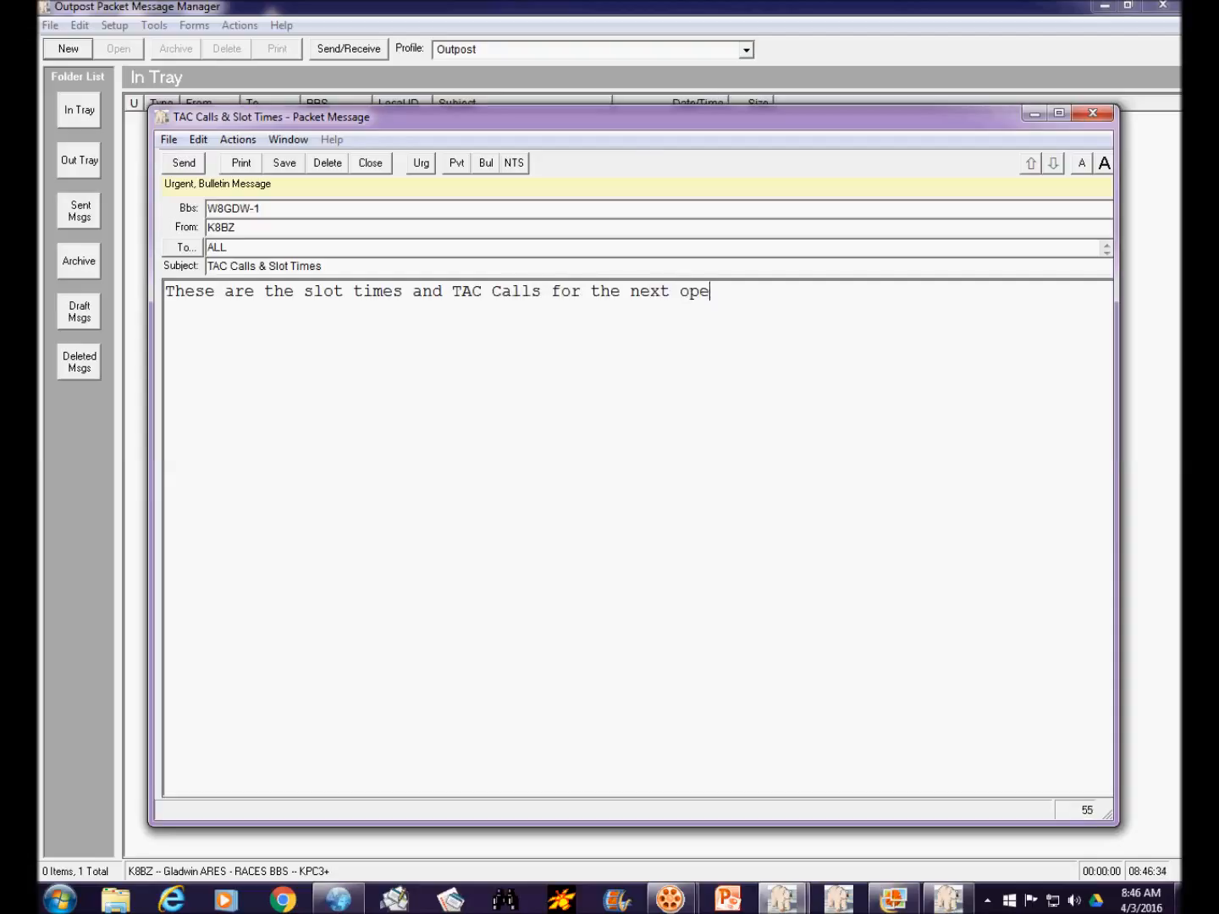
type("nal period:")
key("Return")
key("Return")
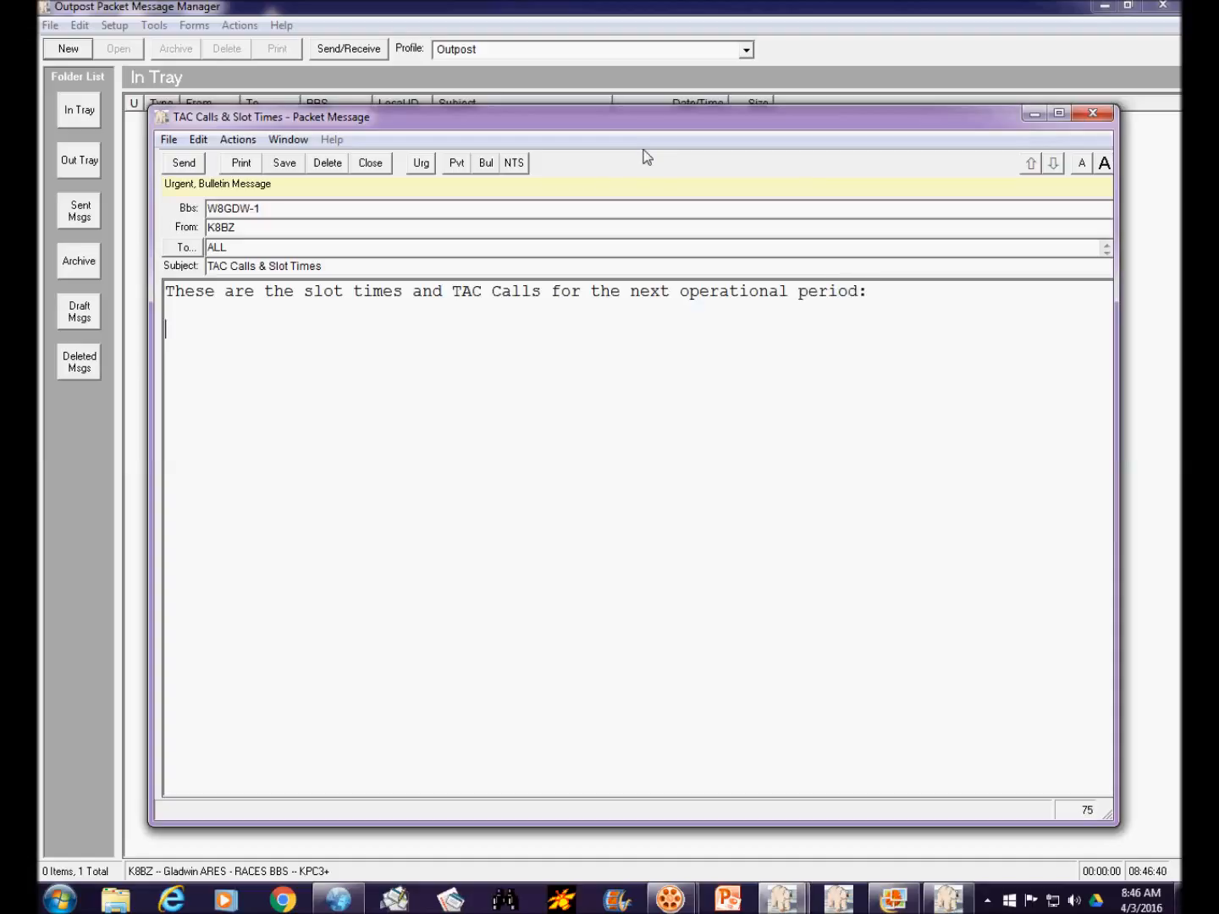
Step: Add a heading row to the body with the aligned columns LOCATION, TAC CALL and SLOT TIMES
type("LOCATION")
key("Tab")
key("Tab")
type("TAC CALL")
key("Tab")
type("SLOT TIMES")
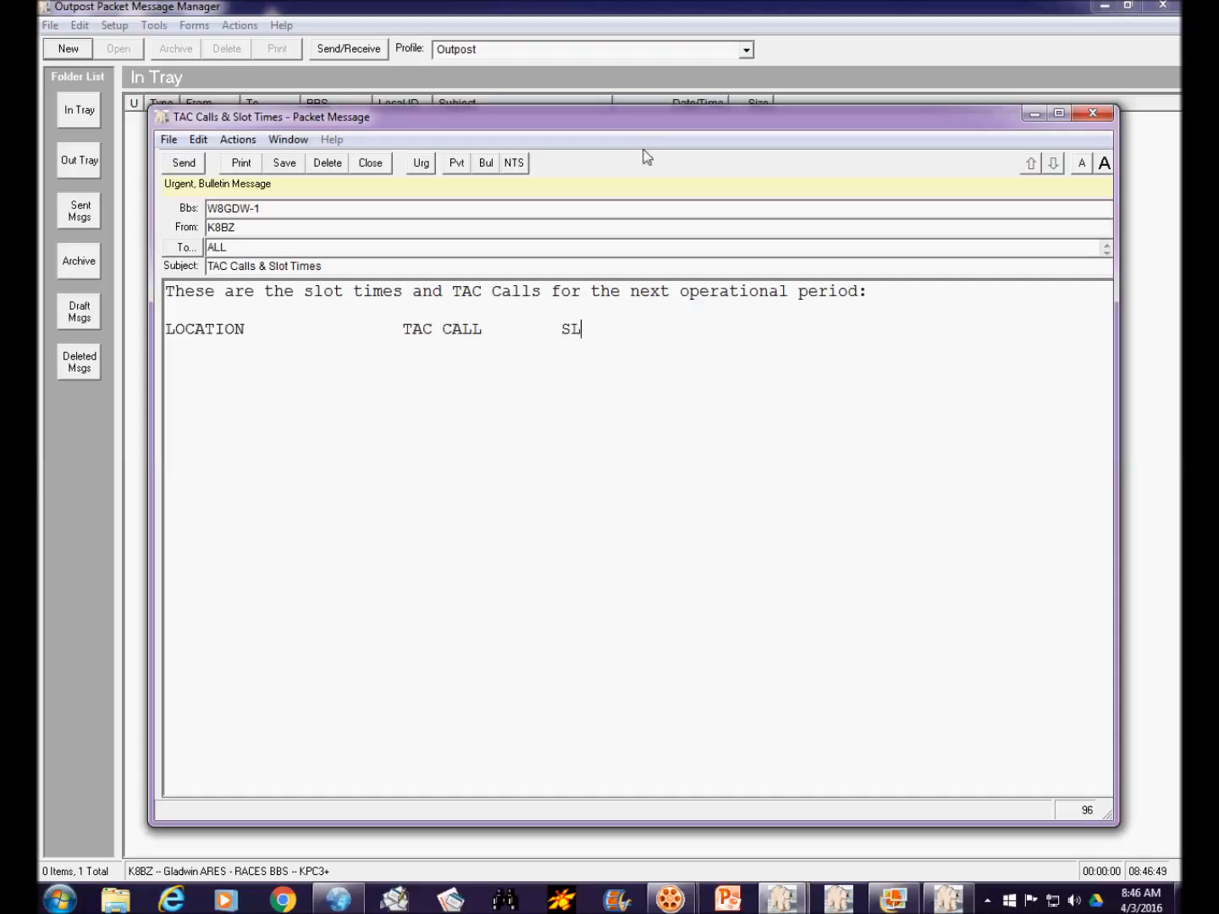
Step: Below the headings, add a row for Emerg Ops Center with TAC call EOC and slot times 0,10,20,30,40,50
key("Return")
key("Return")
type("Emerg Ops Center")
key("Tab")
type("EOC")
key("Tab")
key("Tab")
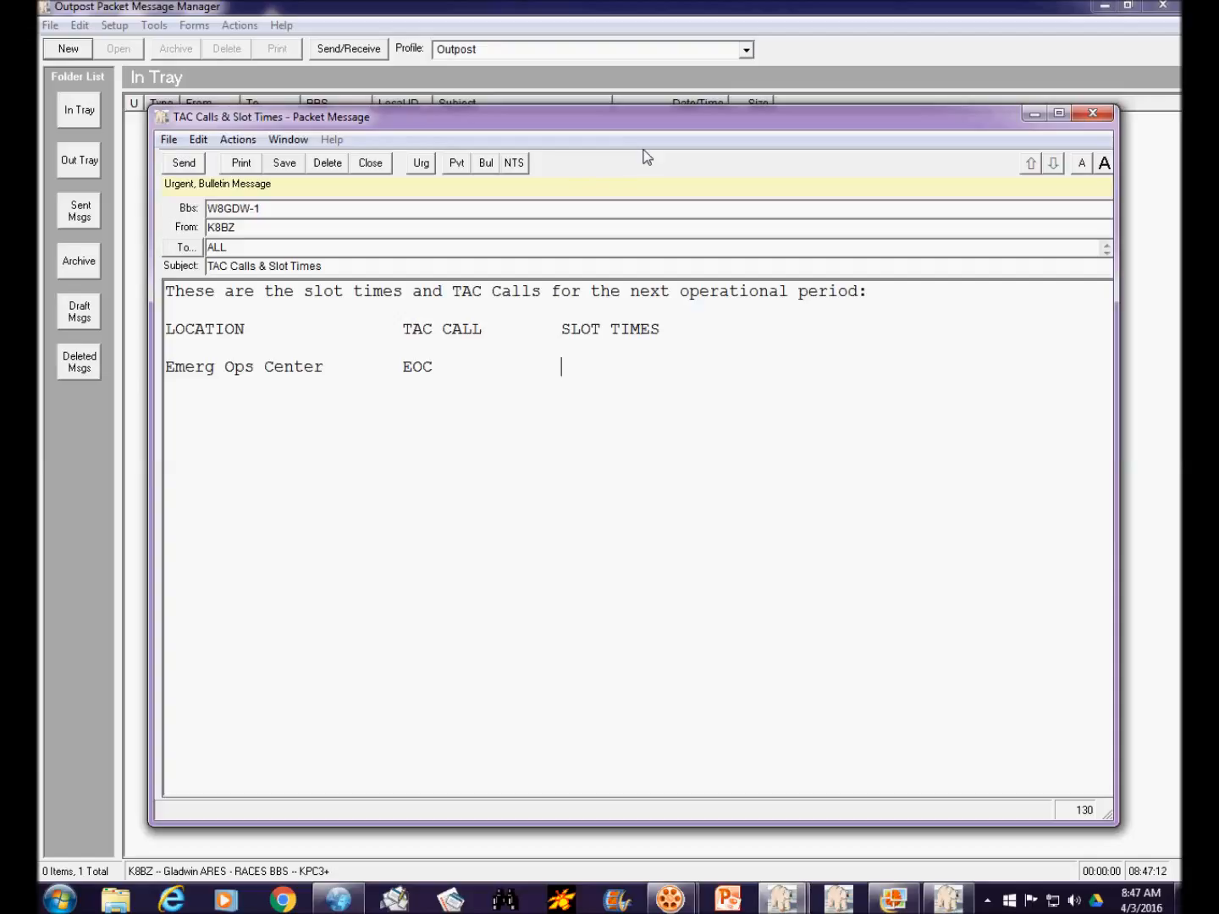
type("0,")
type("10,20,30,40,50")
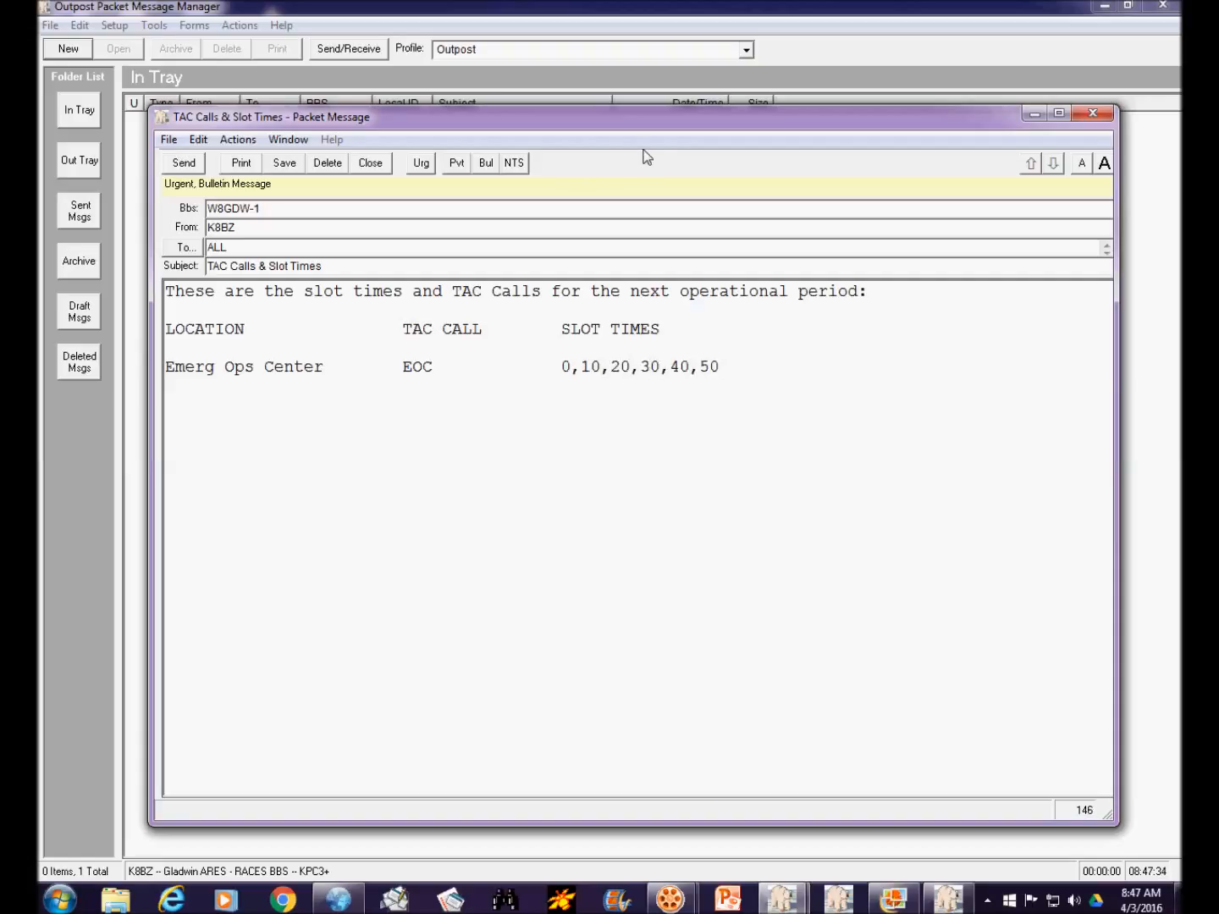
Step: Add a row for Incident Command with TAC call IC and slot times 5,15,25,35,45,55
key("Return")
type("Incident Command")
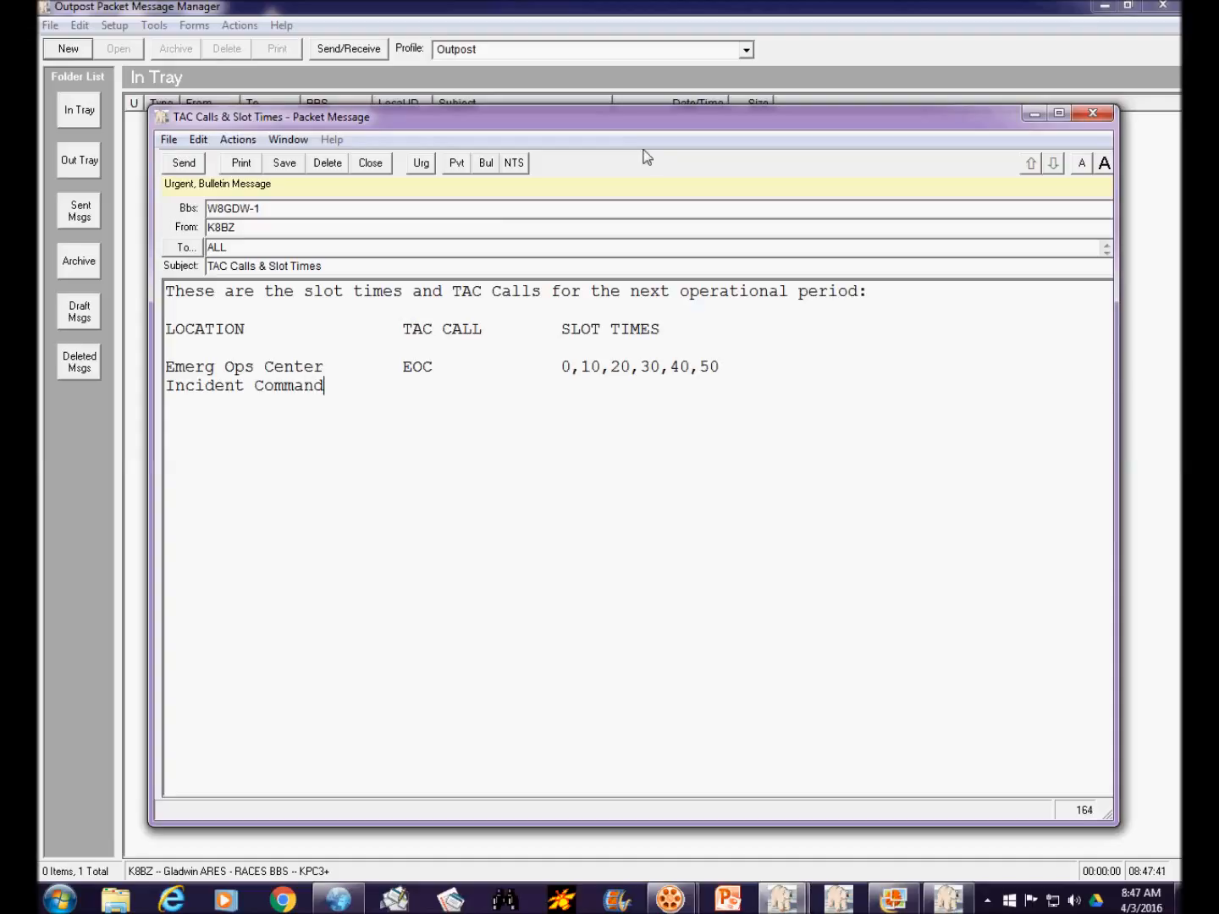
key("Tab")
type("IC")
key("Tab")
key("Tab")
type("5,15,")
type("25,35,34")
key("BackSpace")
key("BackSpace")
type("45,55")
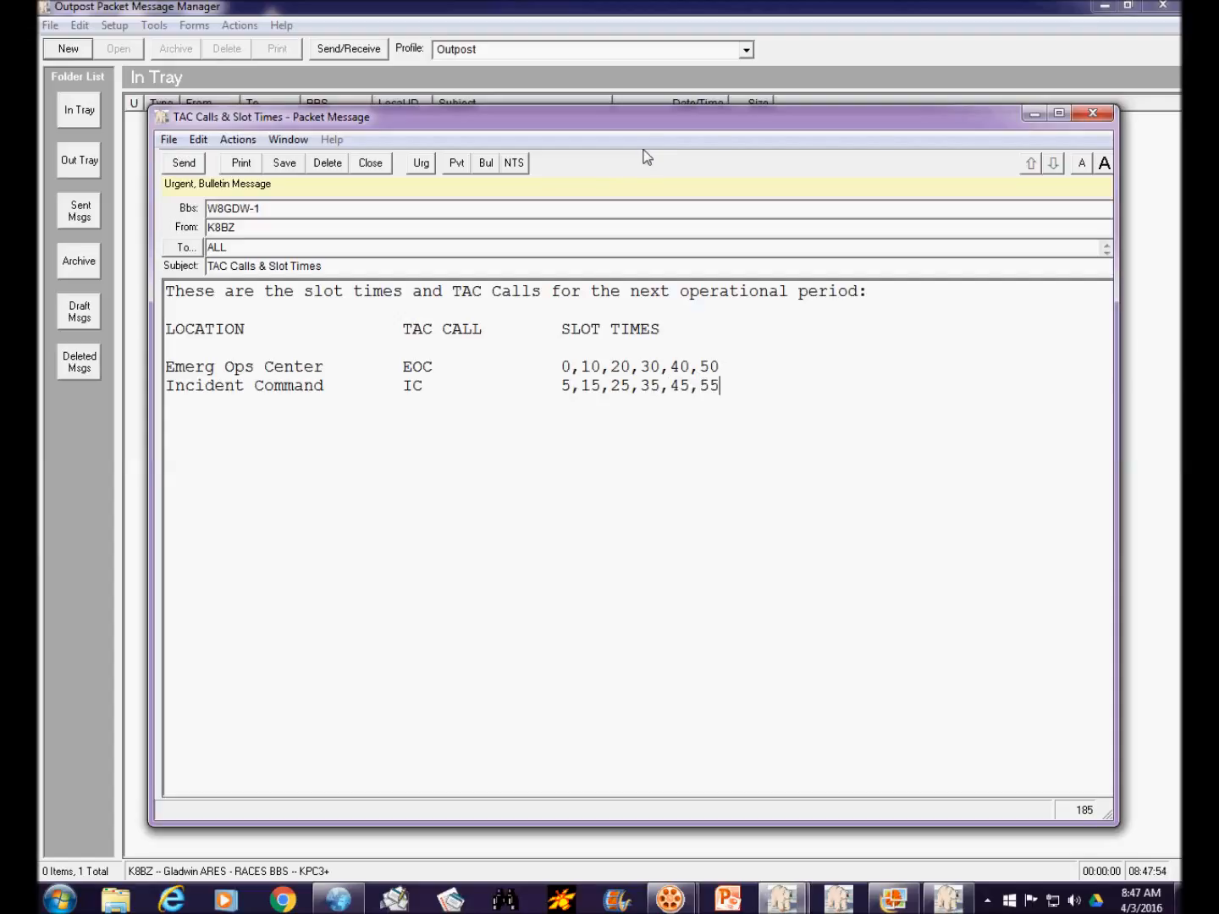
Step: Sign the message after a blank line with the sender's full name and the title "AMA Radio COML Rep"
key("Return")
key("Return")
type("Jo")
type("hbnd")
key("BackSpace")
key("BackSpace")
key("BackSpace")
key("BackSpace")
type("n Doe, AMA")
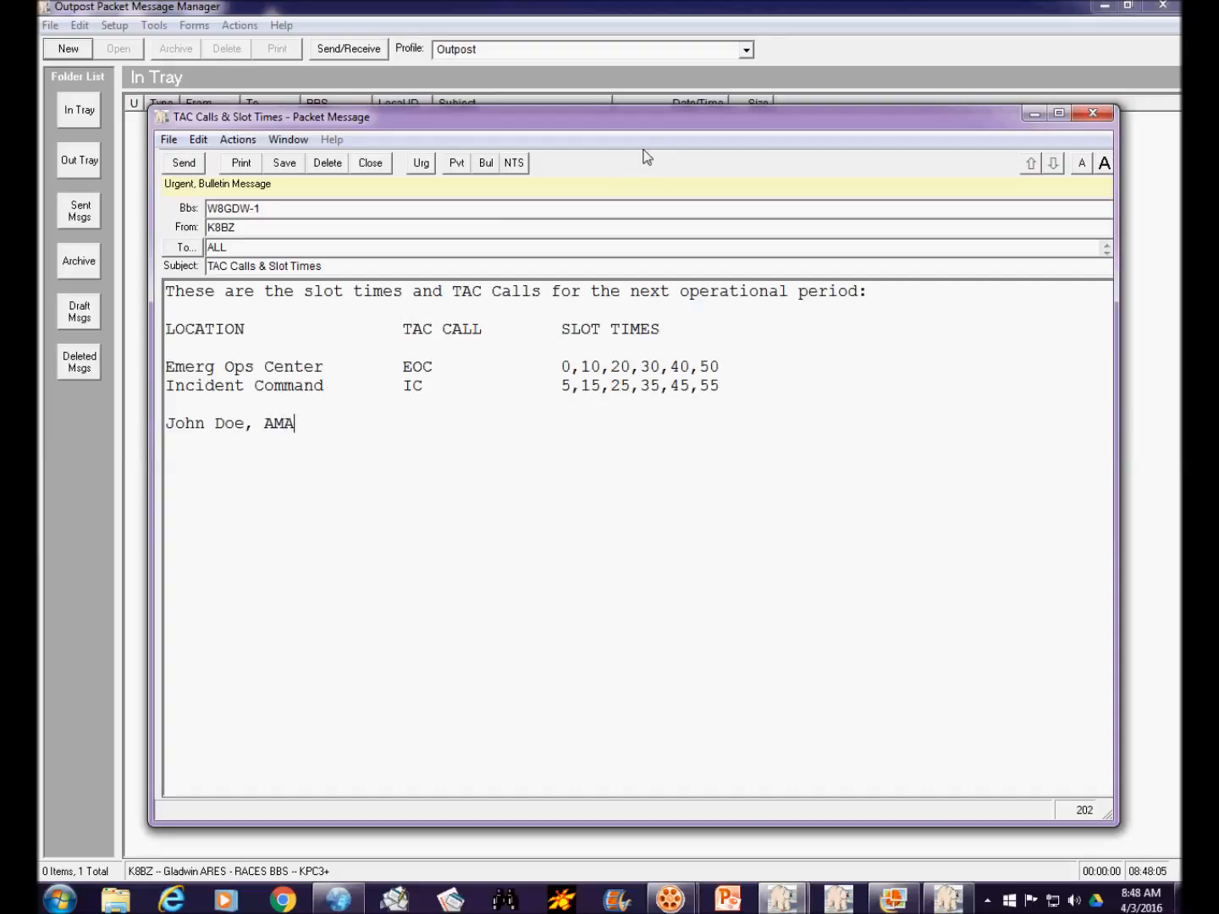
type(" Radio COML Rep")
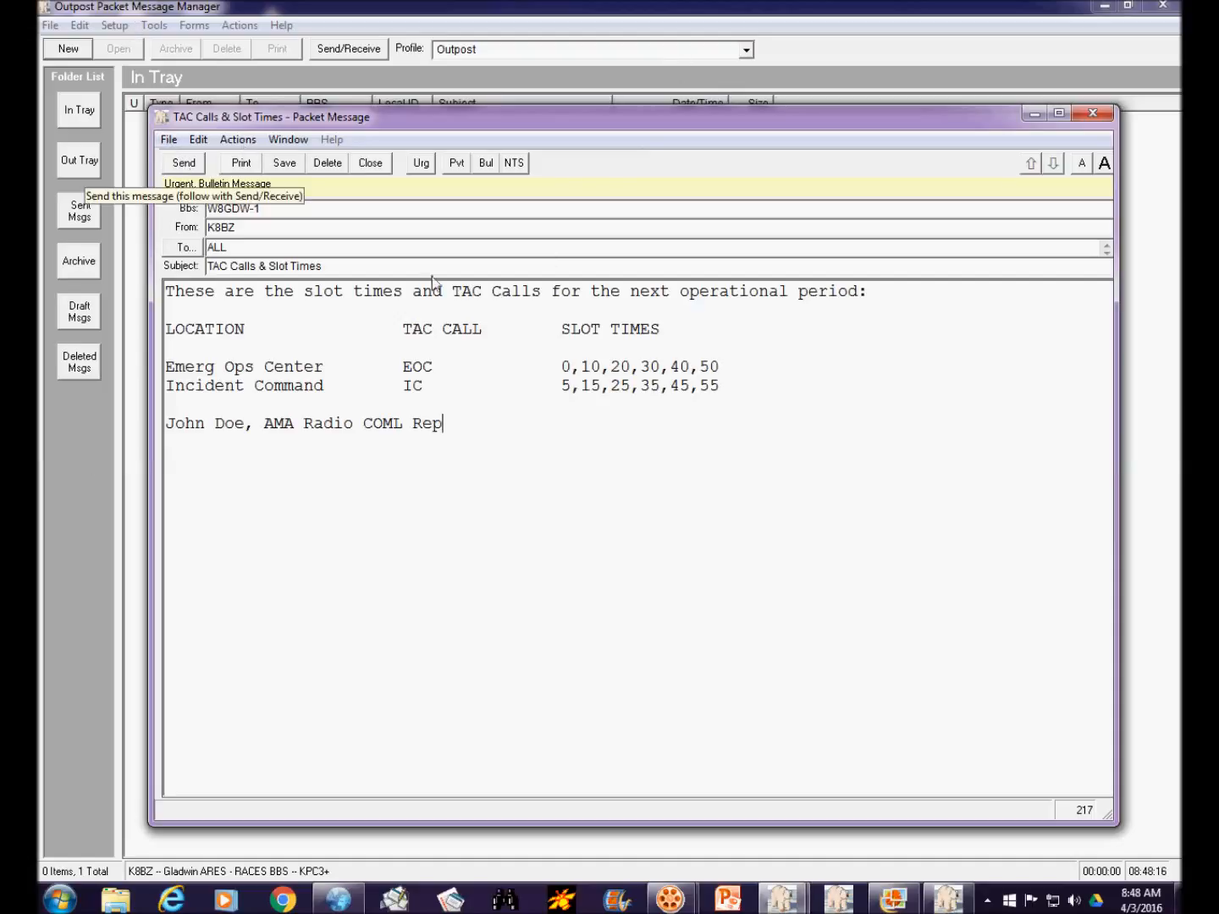
Step: Keep the message as an urgent bulletin to ALL and send it to the Out Tray
mouse_move(211, 197)
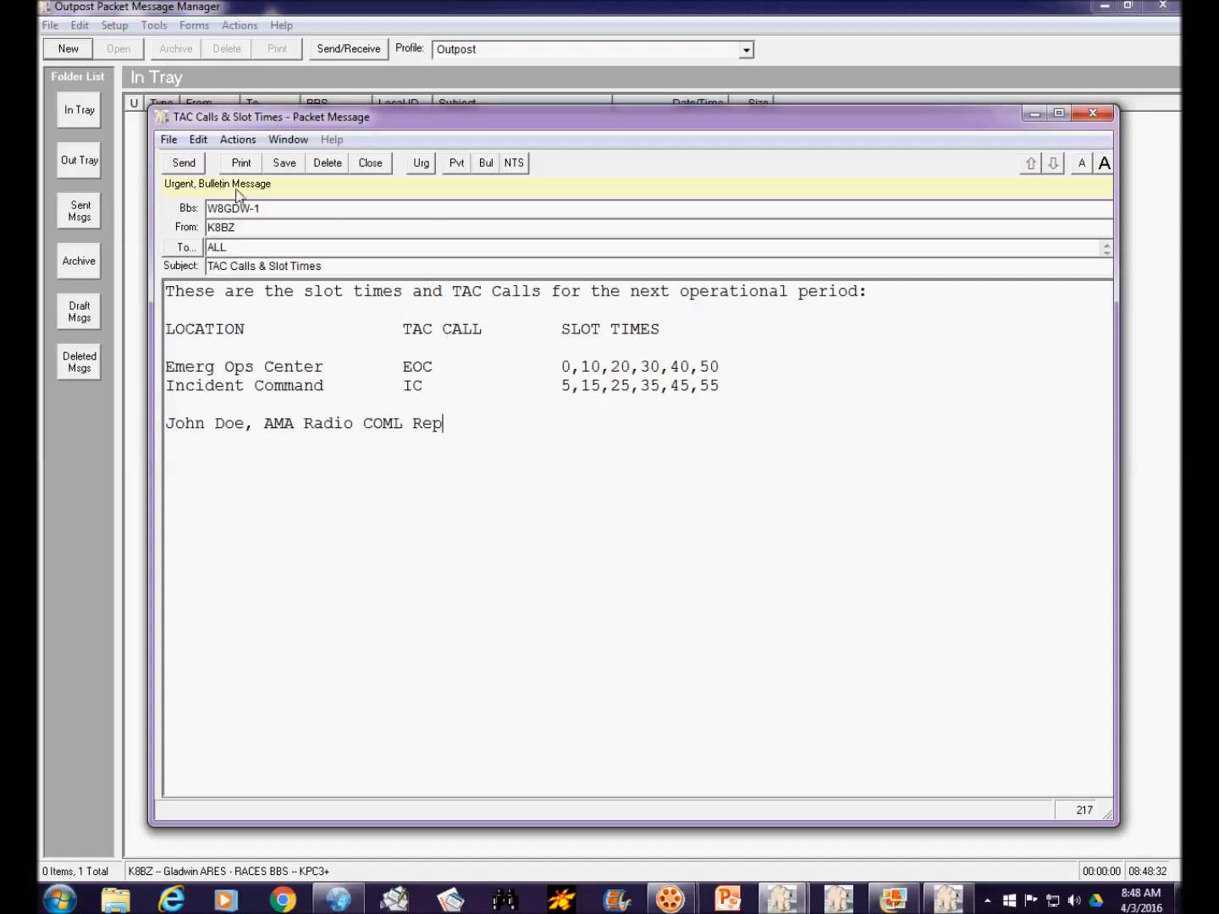
left_click(456, 164)
double_click(238, 248)
left_click(487, 164)
left_click(186, 164)
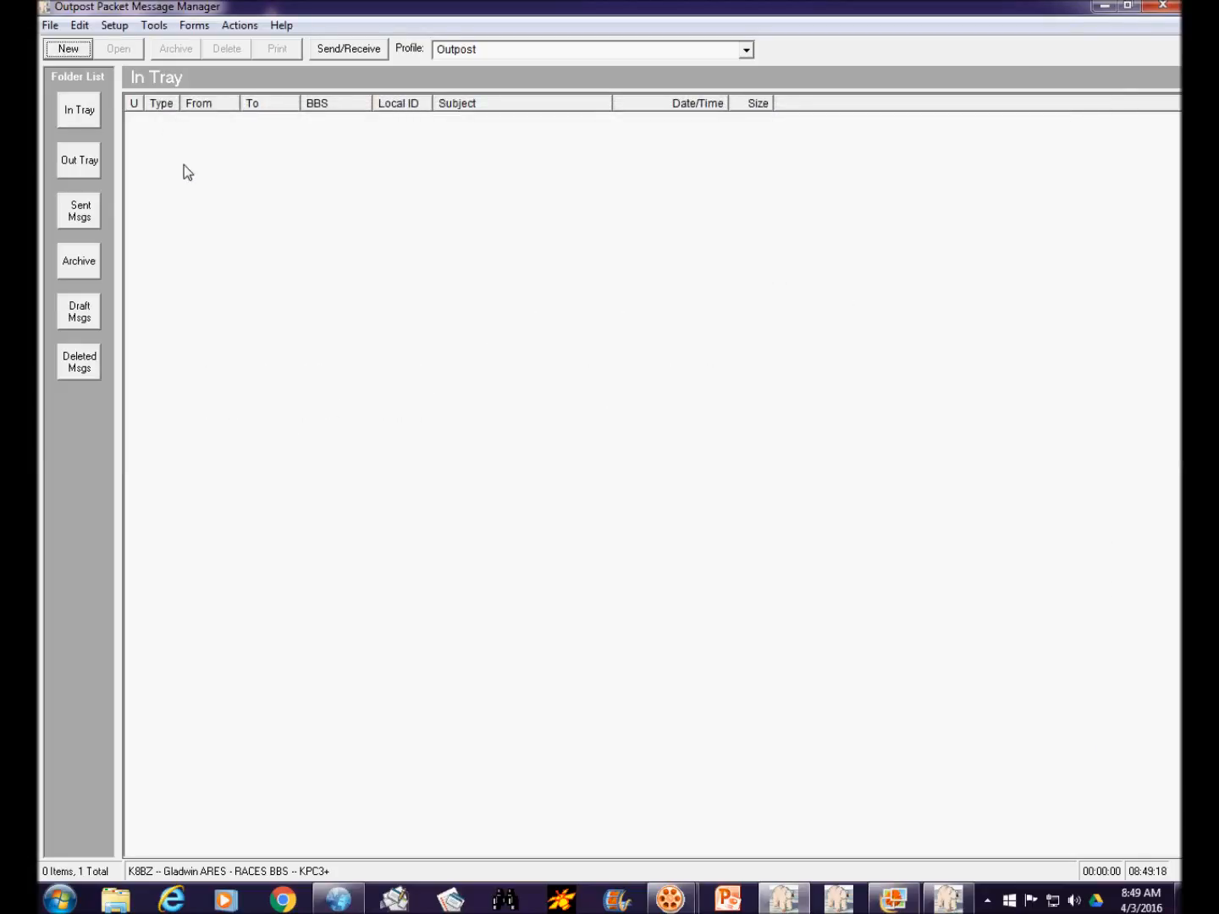
Step: Check the queued "TAC Calls & Slot Times" message in the Out Tray, close it and return to the In Tray
left_click(72, 164)
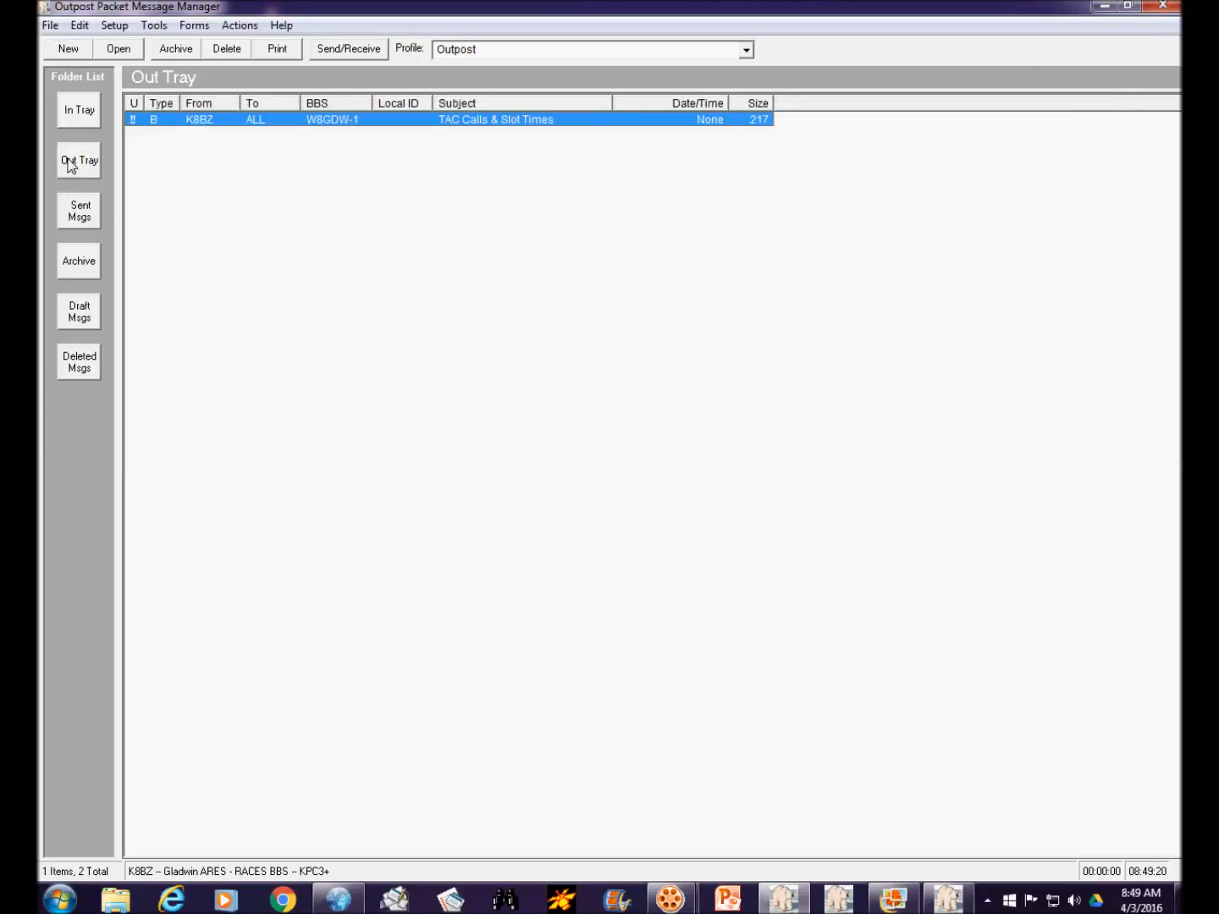
left_click(124, 53)
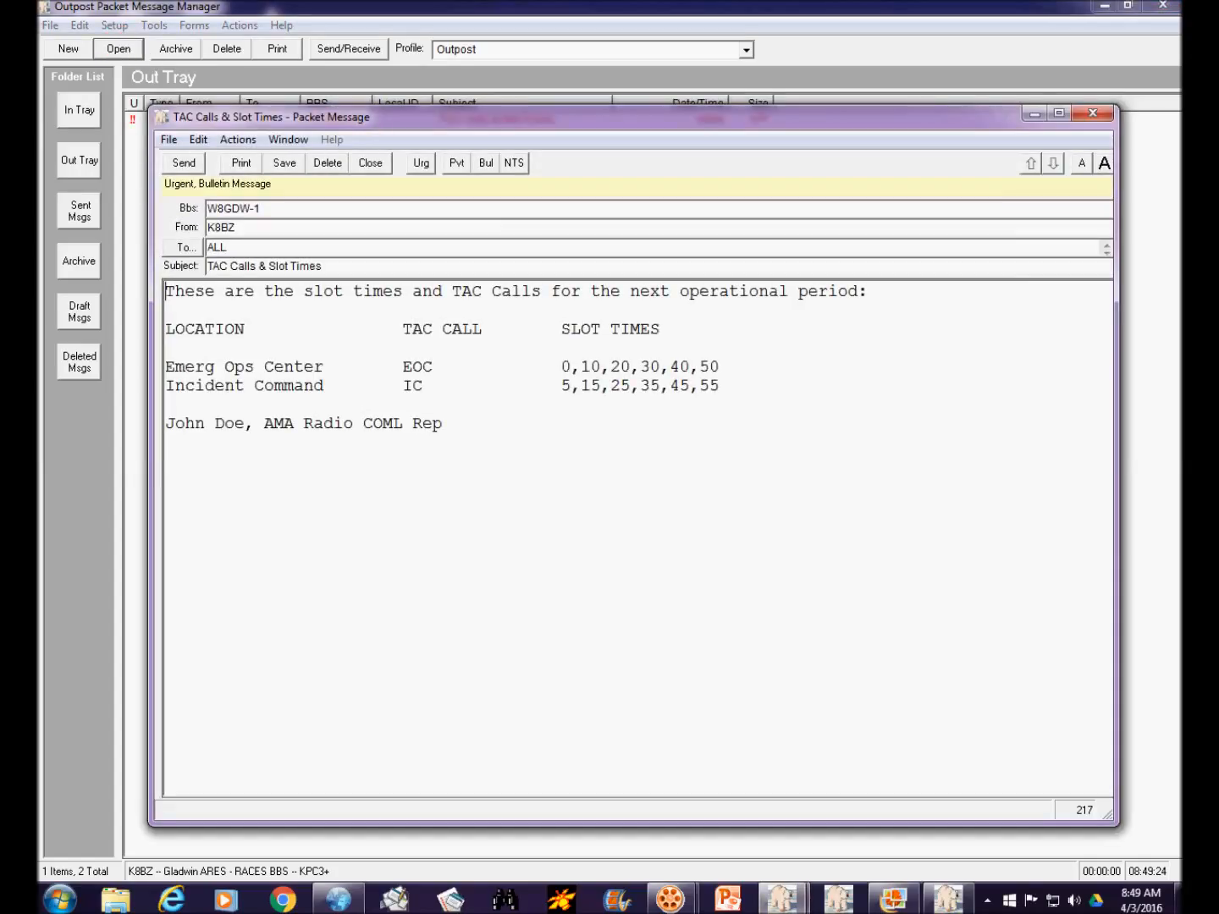
left_click(1097, 113)
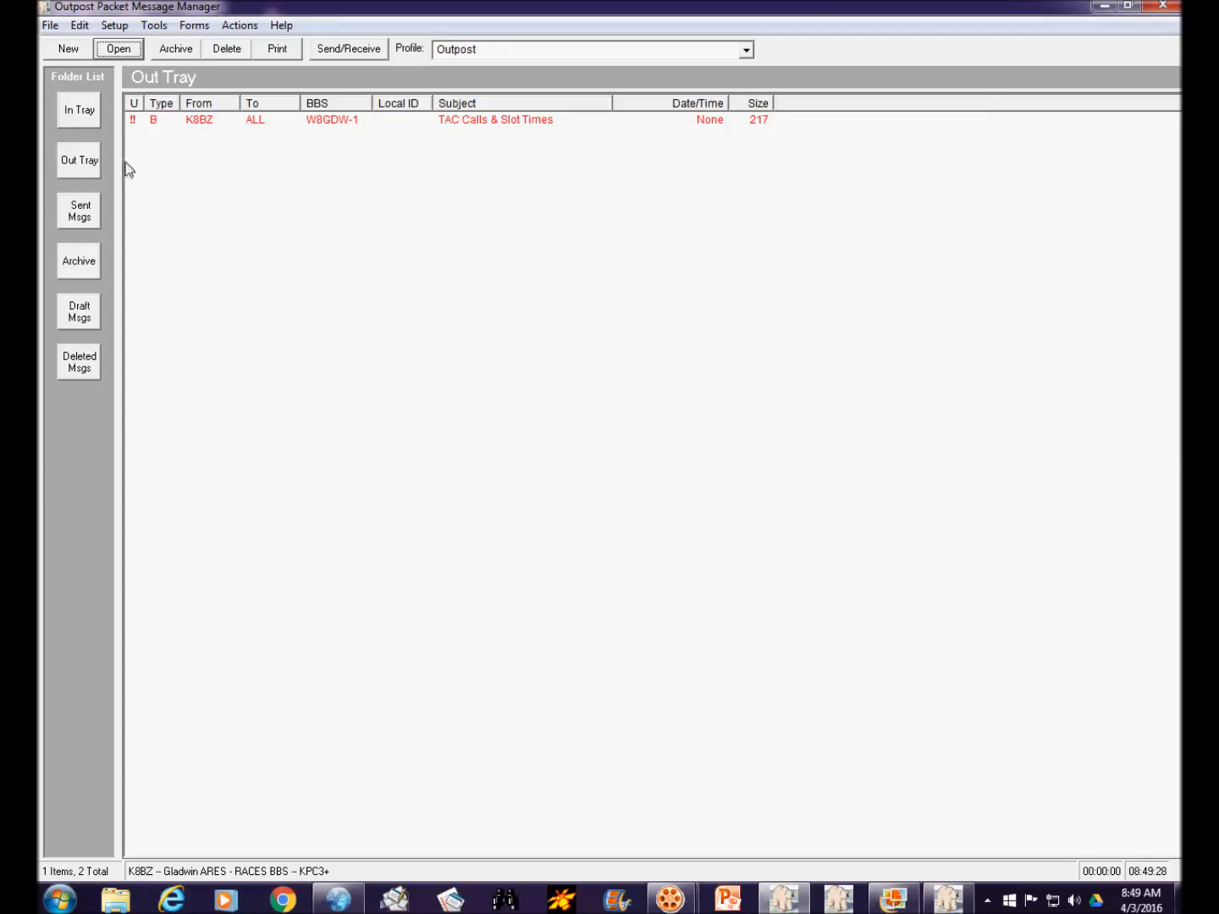
left_click(66, 154)
left_click(80, 117)
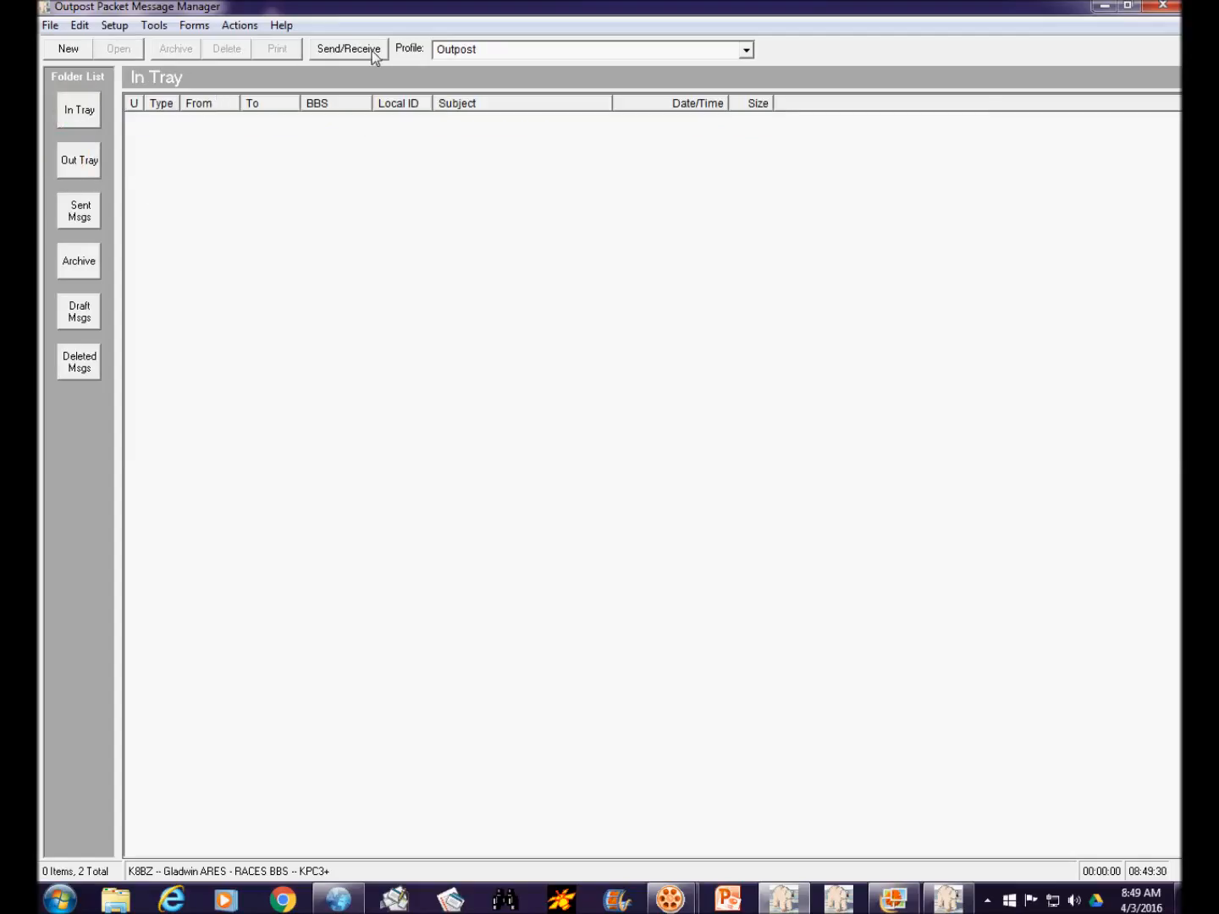
Step: Review which message types are retrieved and skipped in the send/receive settings, accepting them as they are
left_click(156, 27)
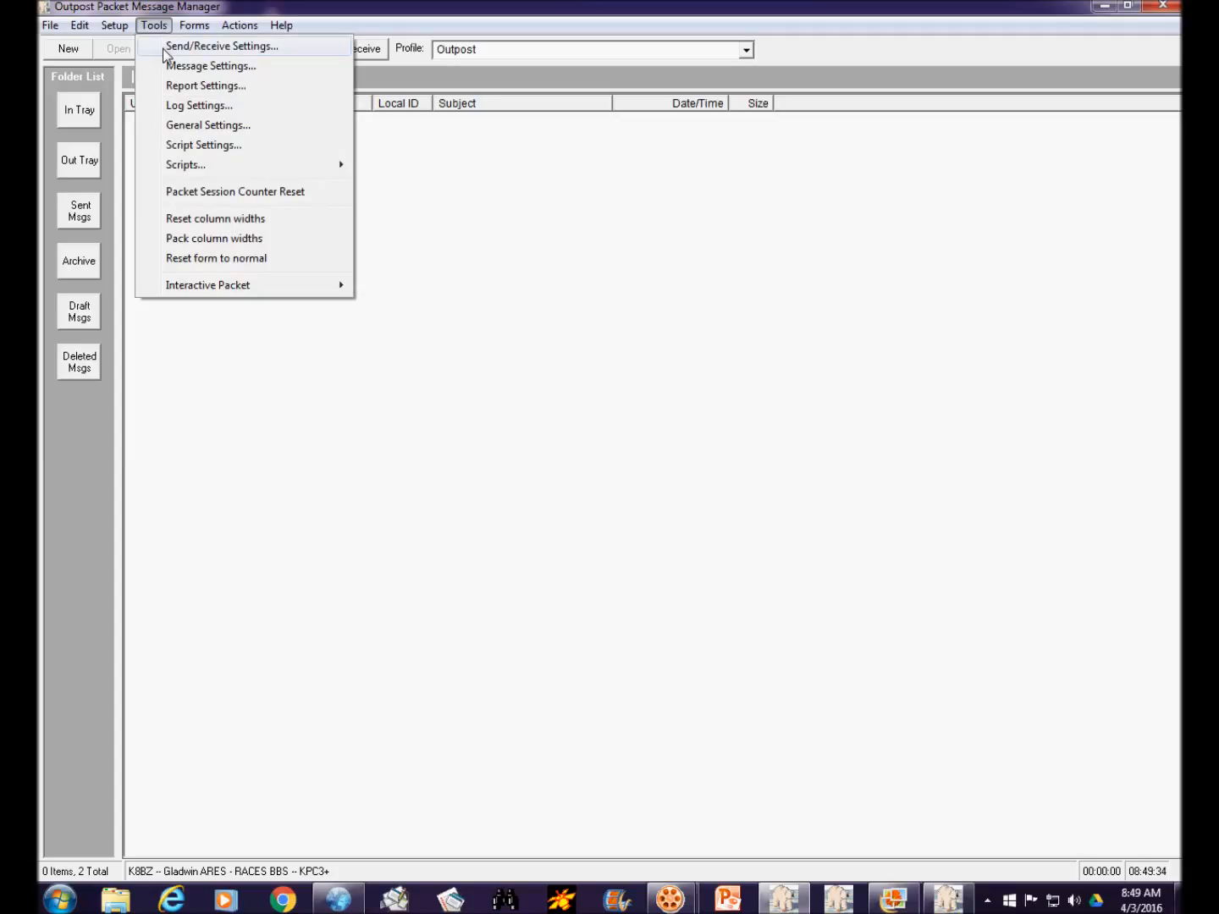
left_click(164, 47)
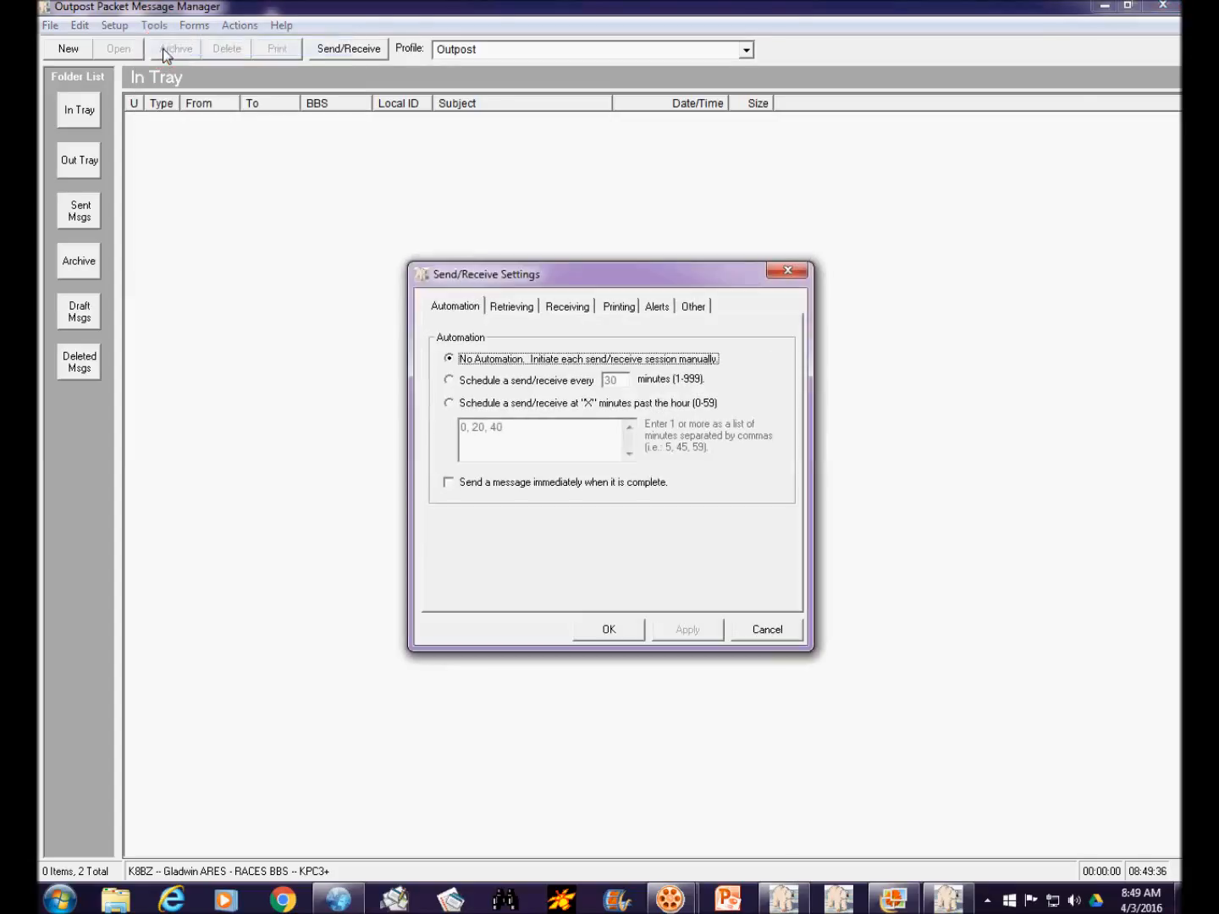
left_click(514, 311)
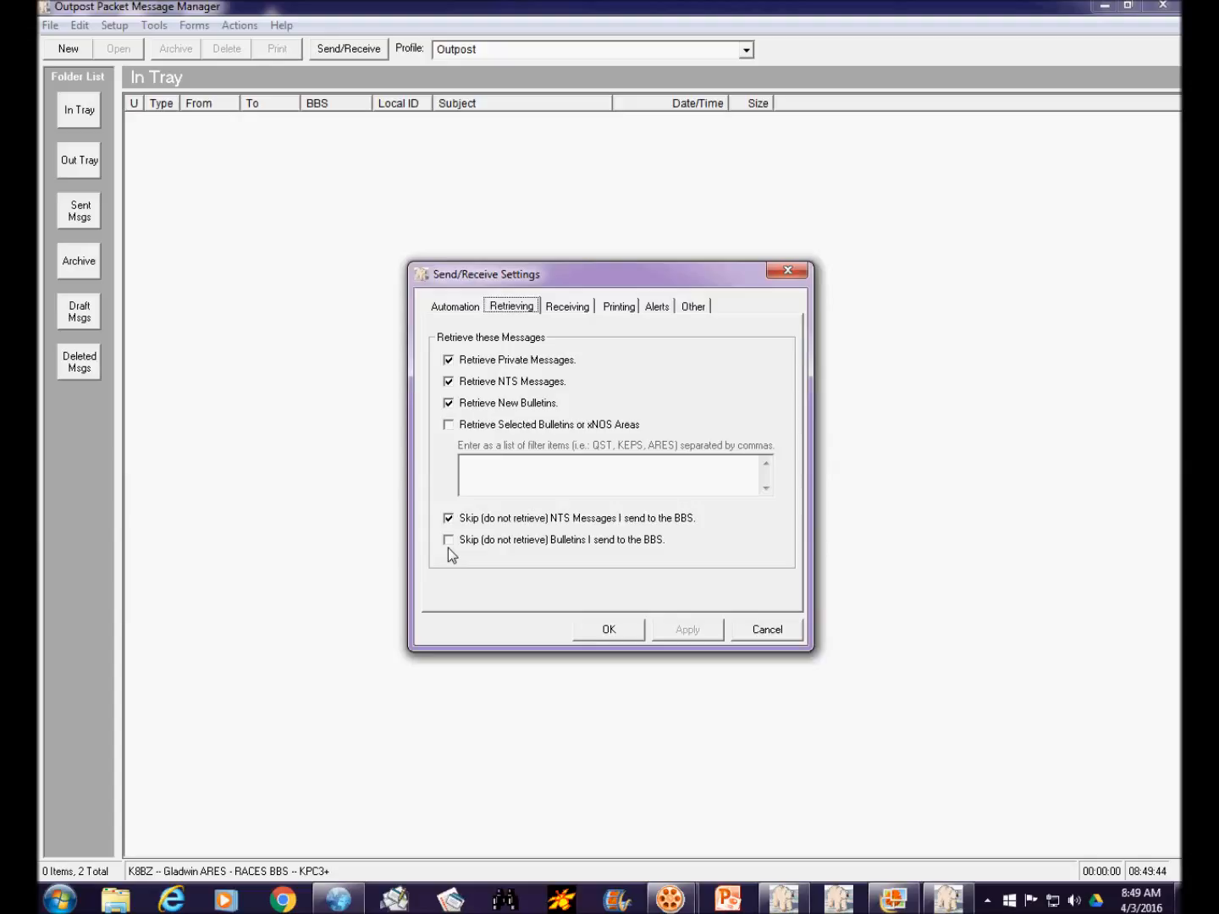
left_click(613, 633)
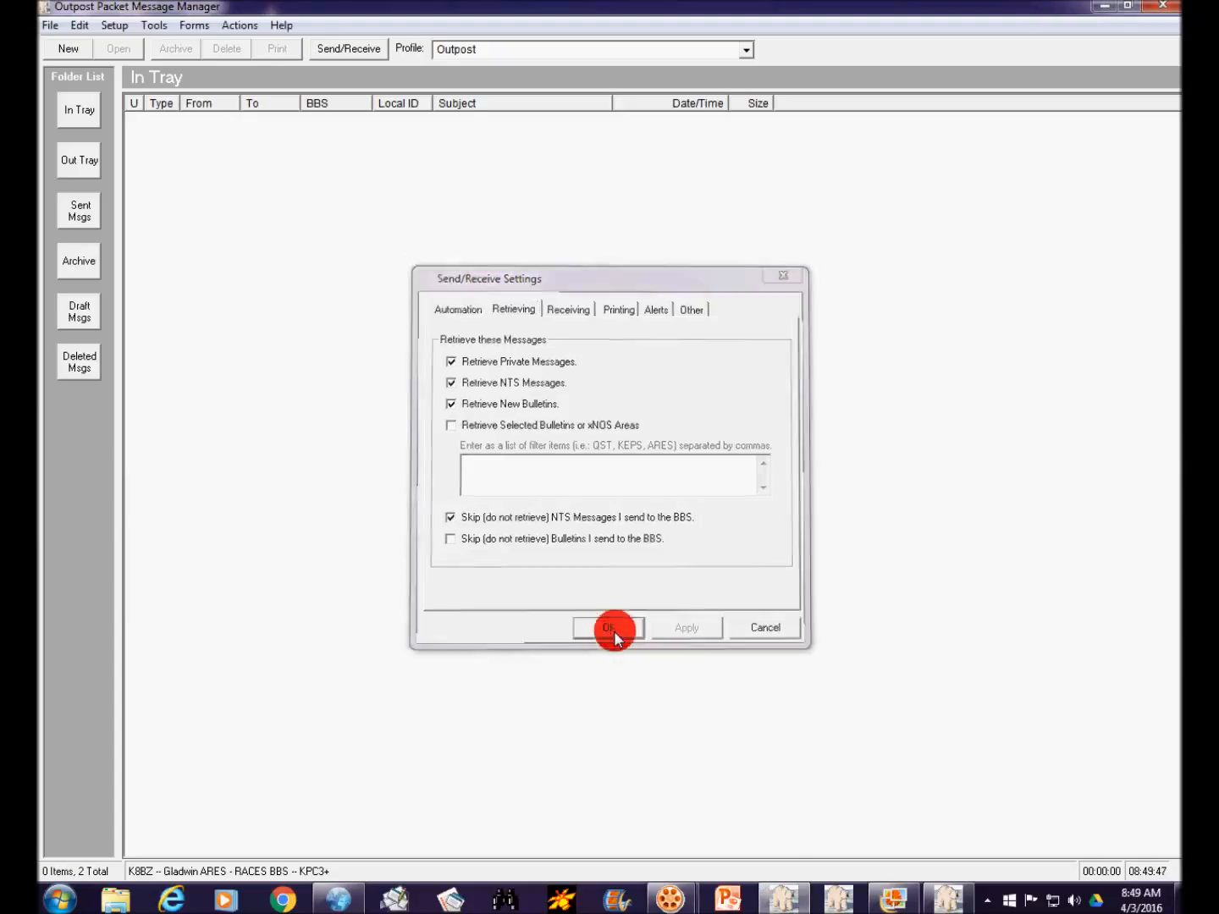
Step: Run a send/receive session to transmit the queued bulletin to the BBS and retrieve new messages
left_click(357, 51)
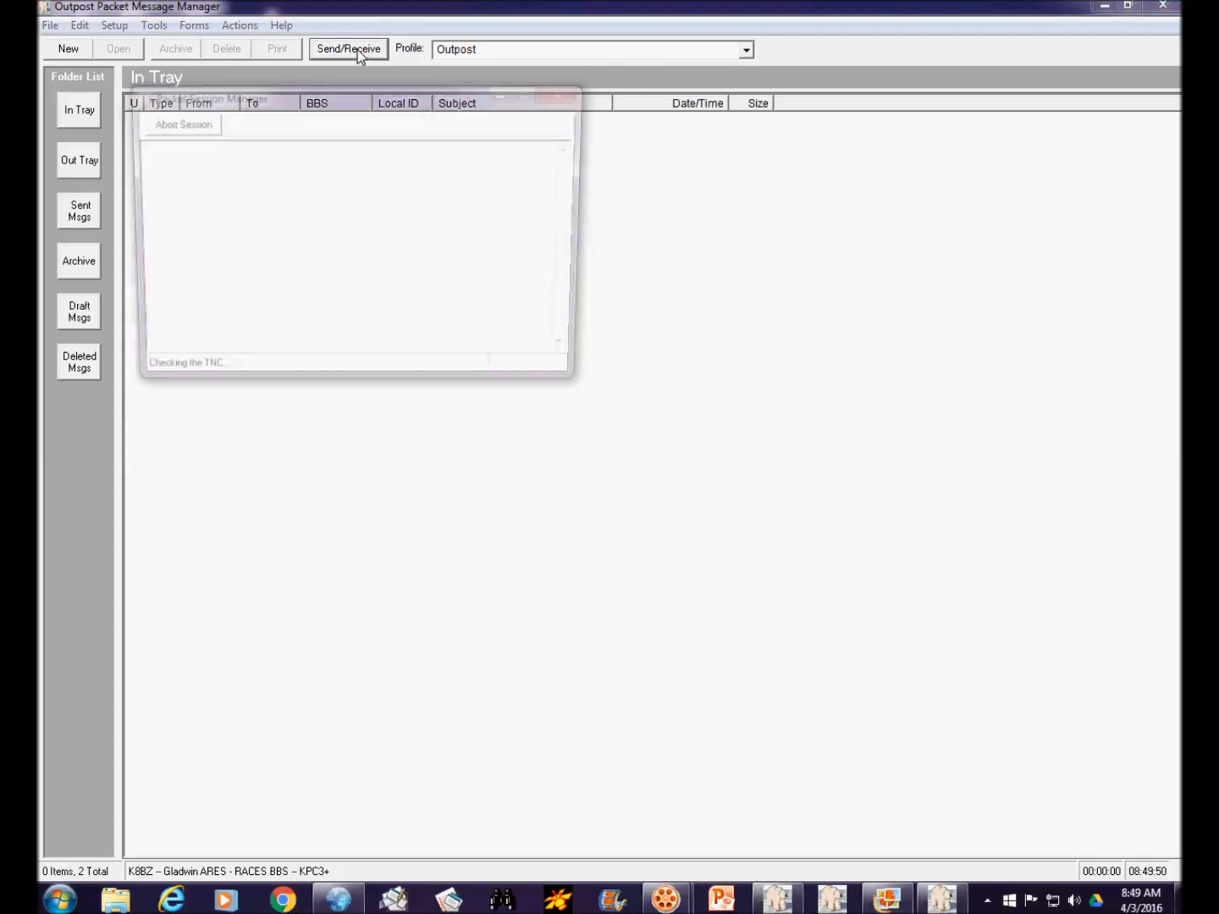
left_click_drag(316, 101, 604, 251)
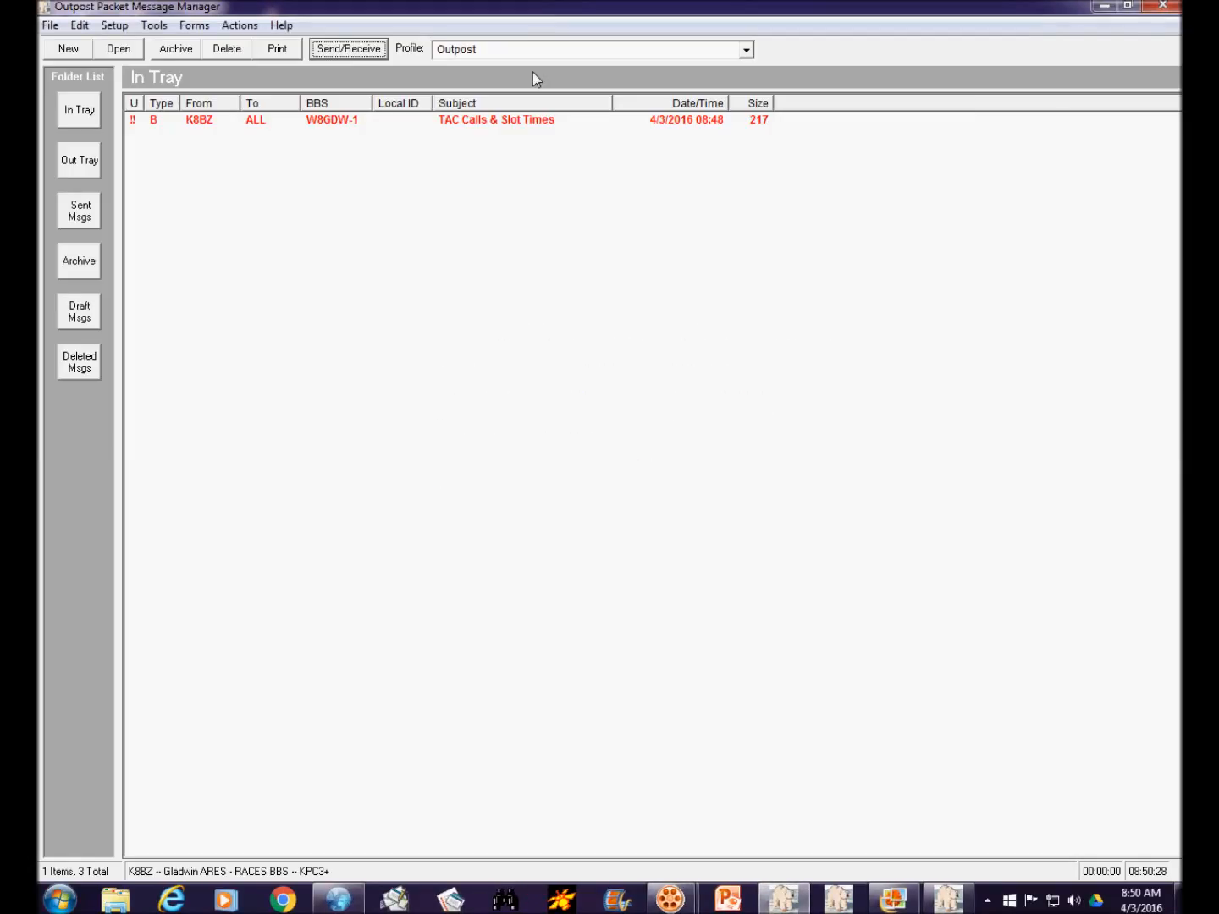
Step: Open the archived "This BBS" bulletin in the Archive Folder to read it, then close it
left_click(82, 263)
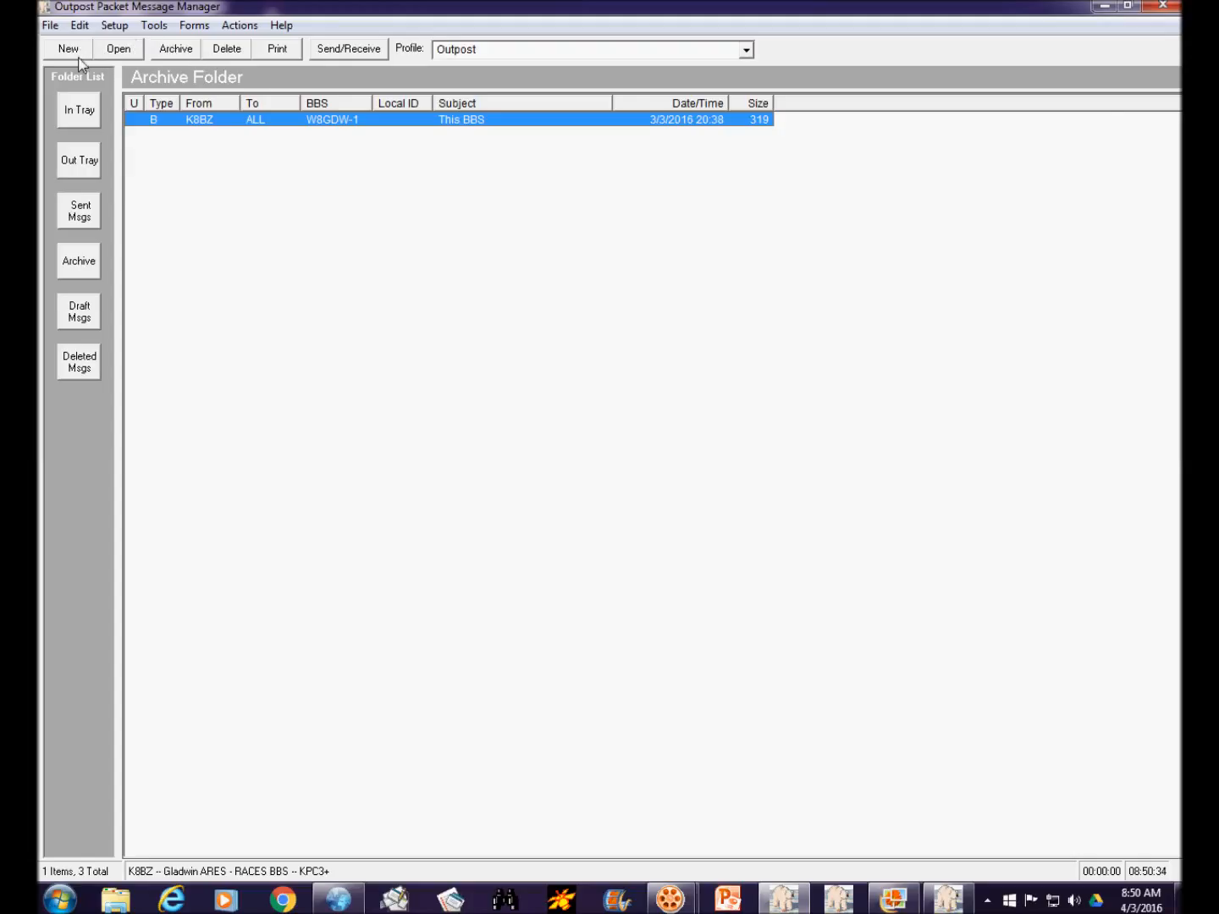
left_click(115, 50)
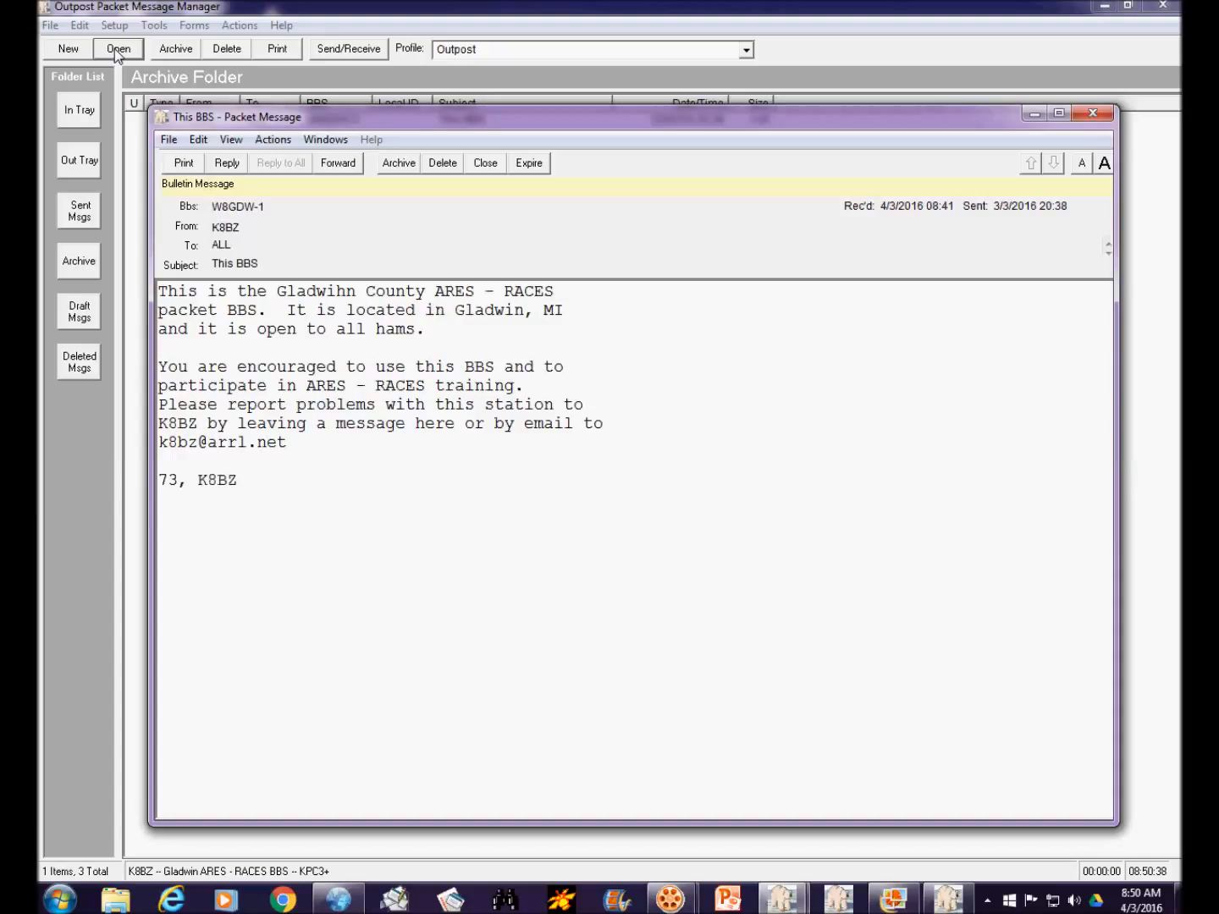
left_click(1094, 115)
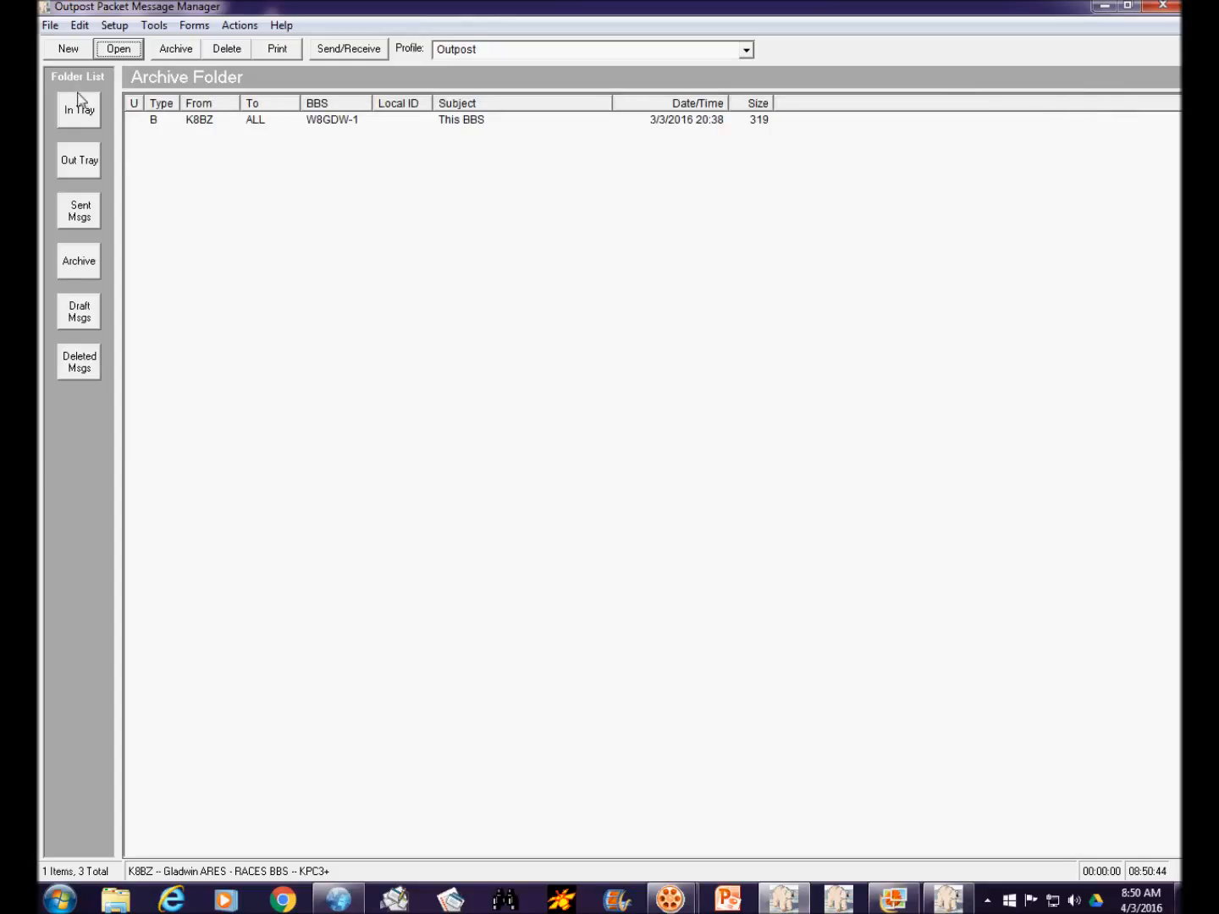
left_click(84, 269)
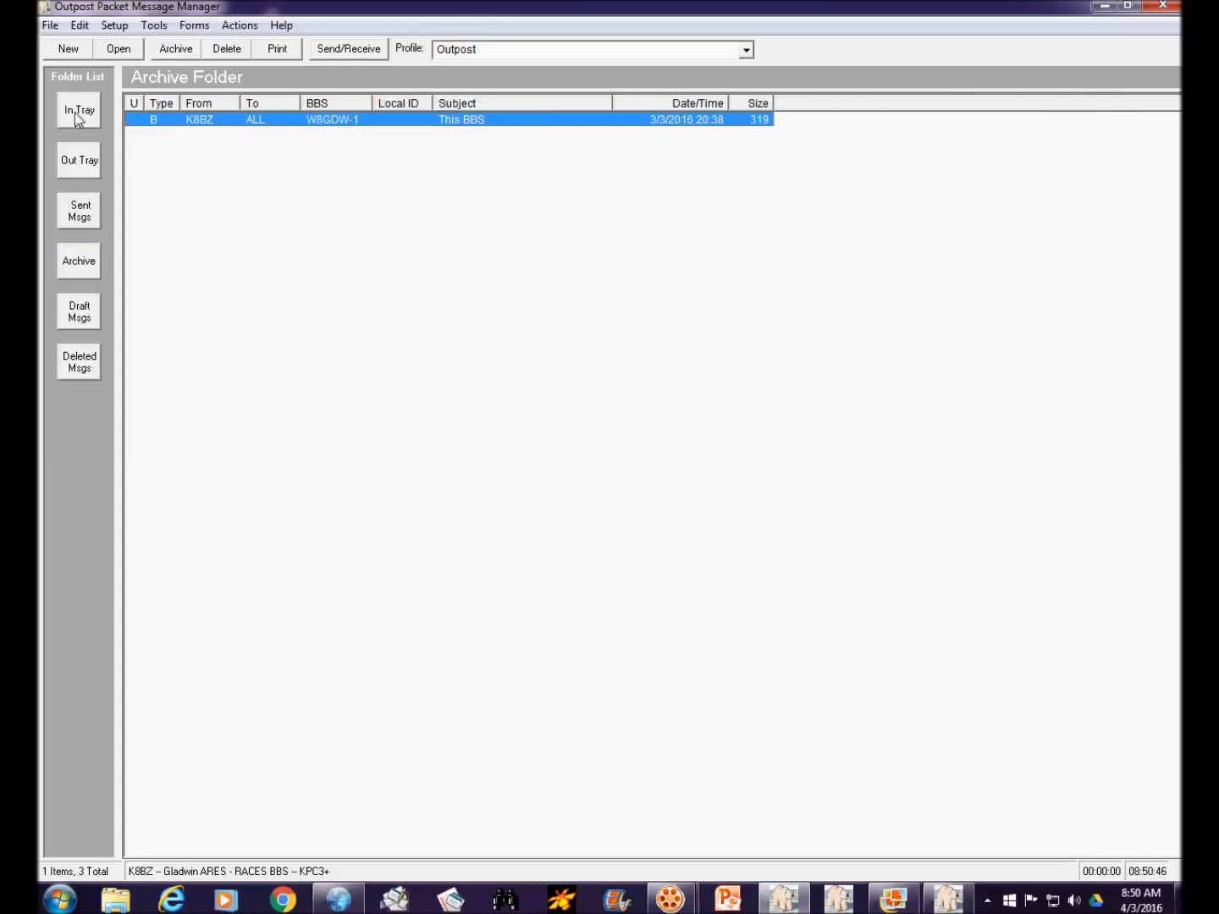
Step: Return to the In Tray and delete all messages
left_click(80, 119)
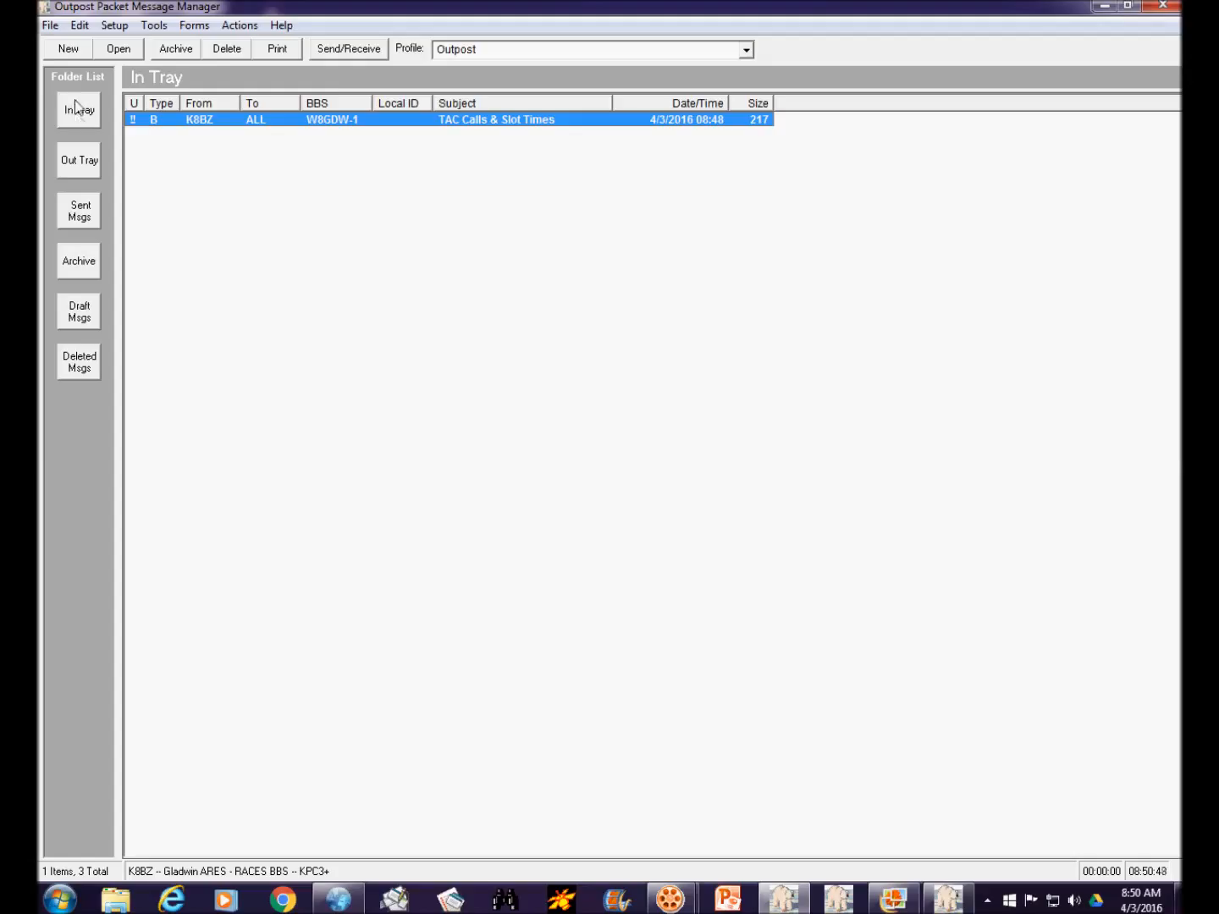
left_click(52, 28)
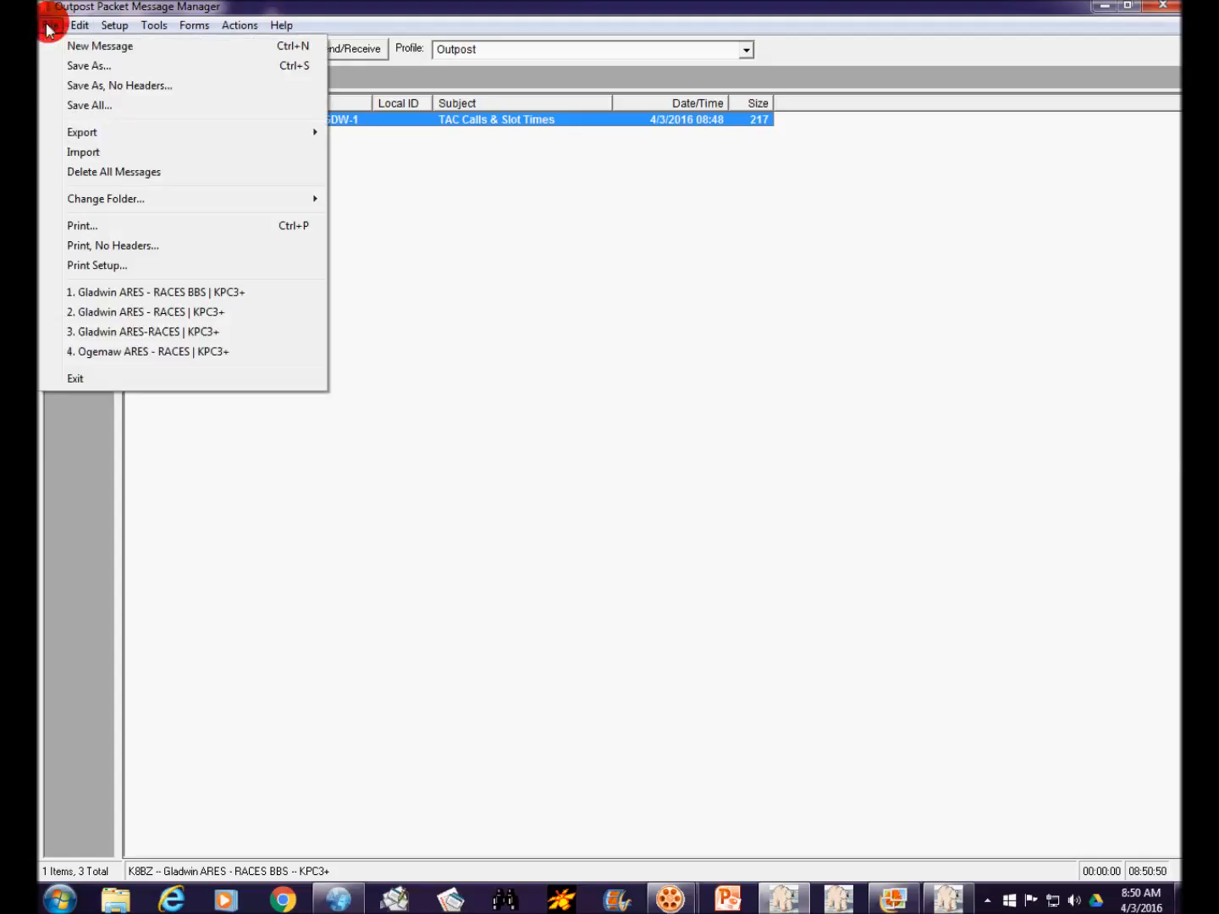
left_click(141, 173)
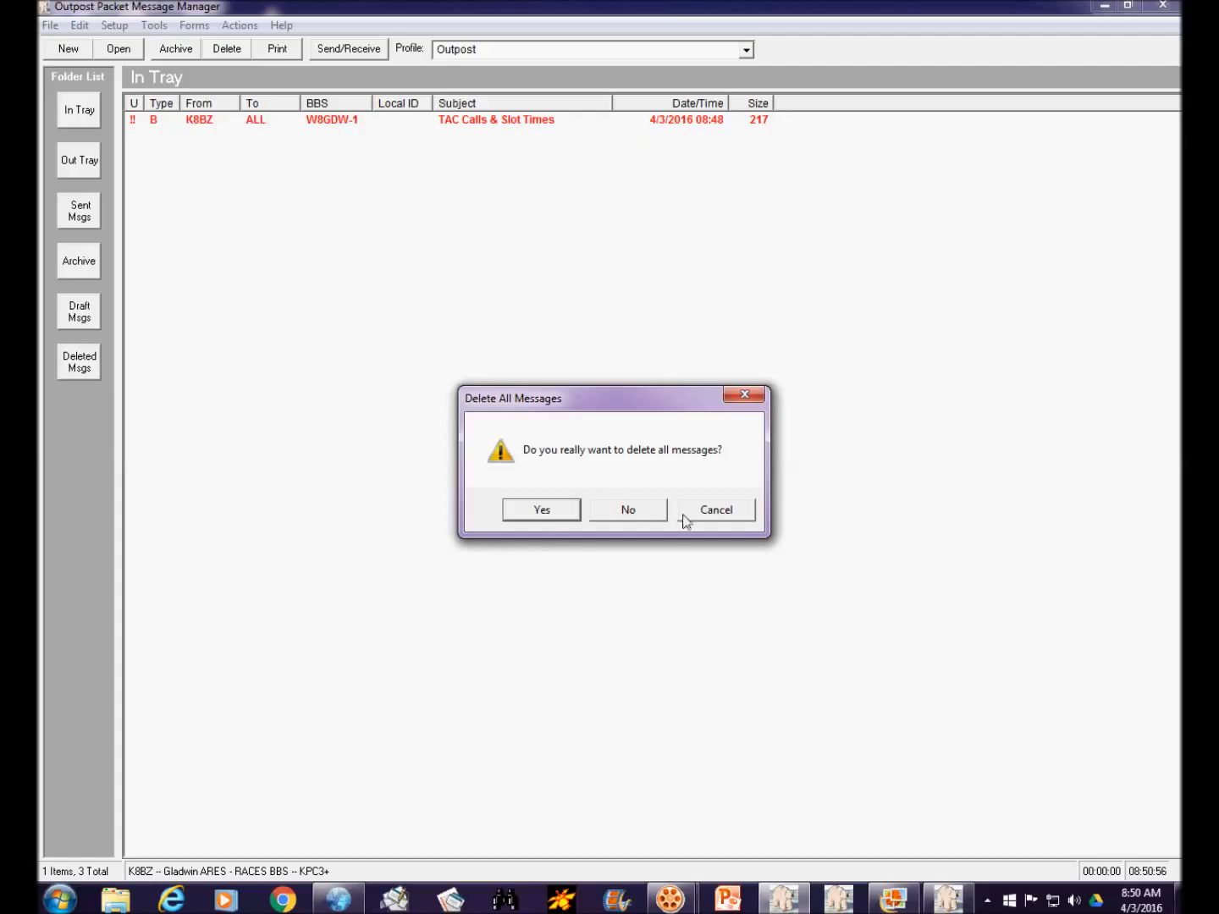
left_click(551, 512)
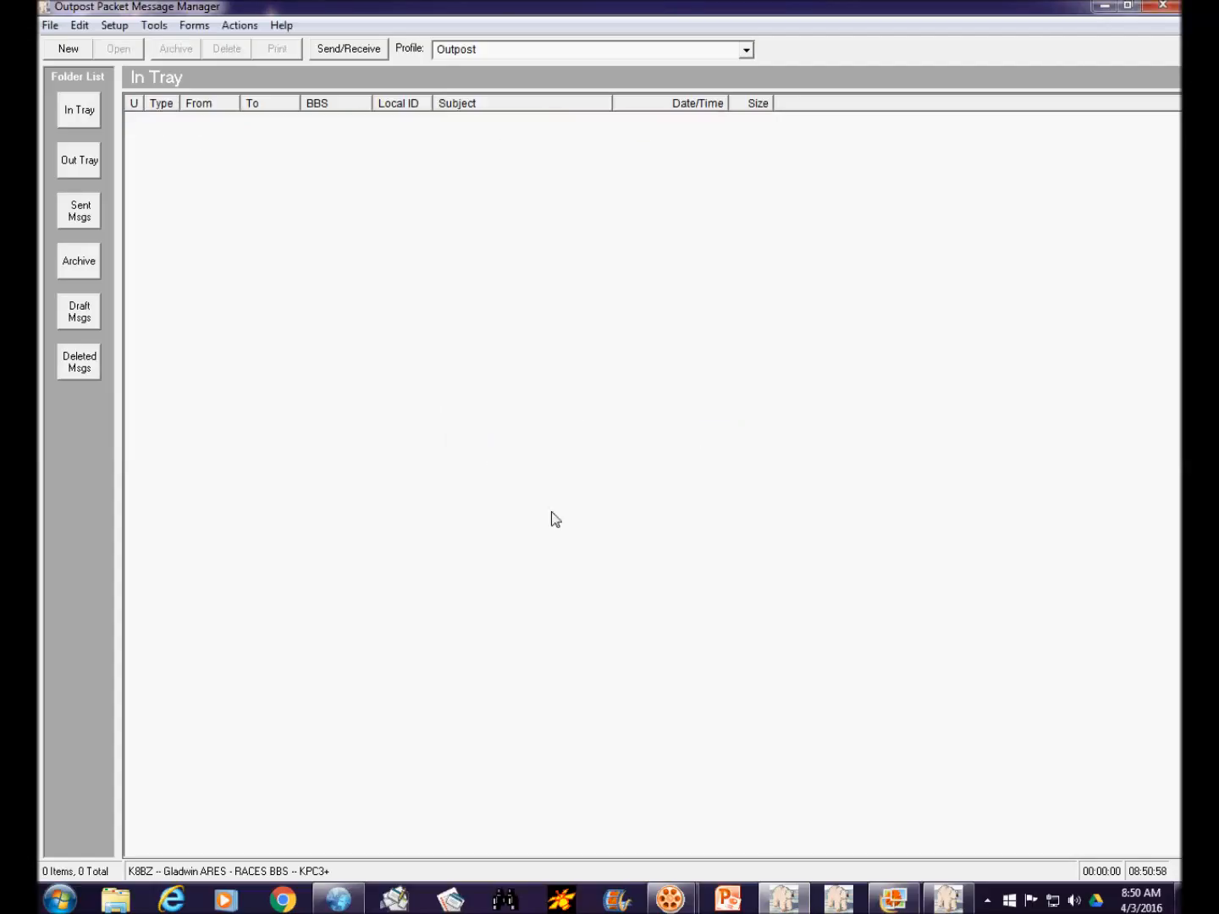
Step: Run a fresh send/receive session to retrieve all BBS bulletins into the emptied In Tray
left_click(356, 50)
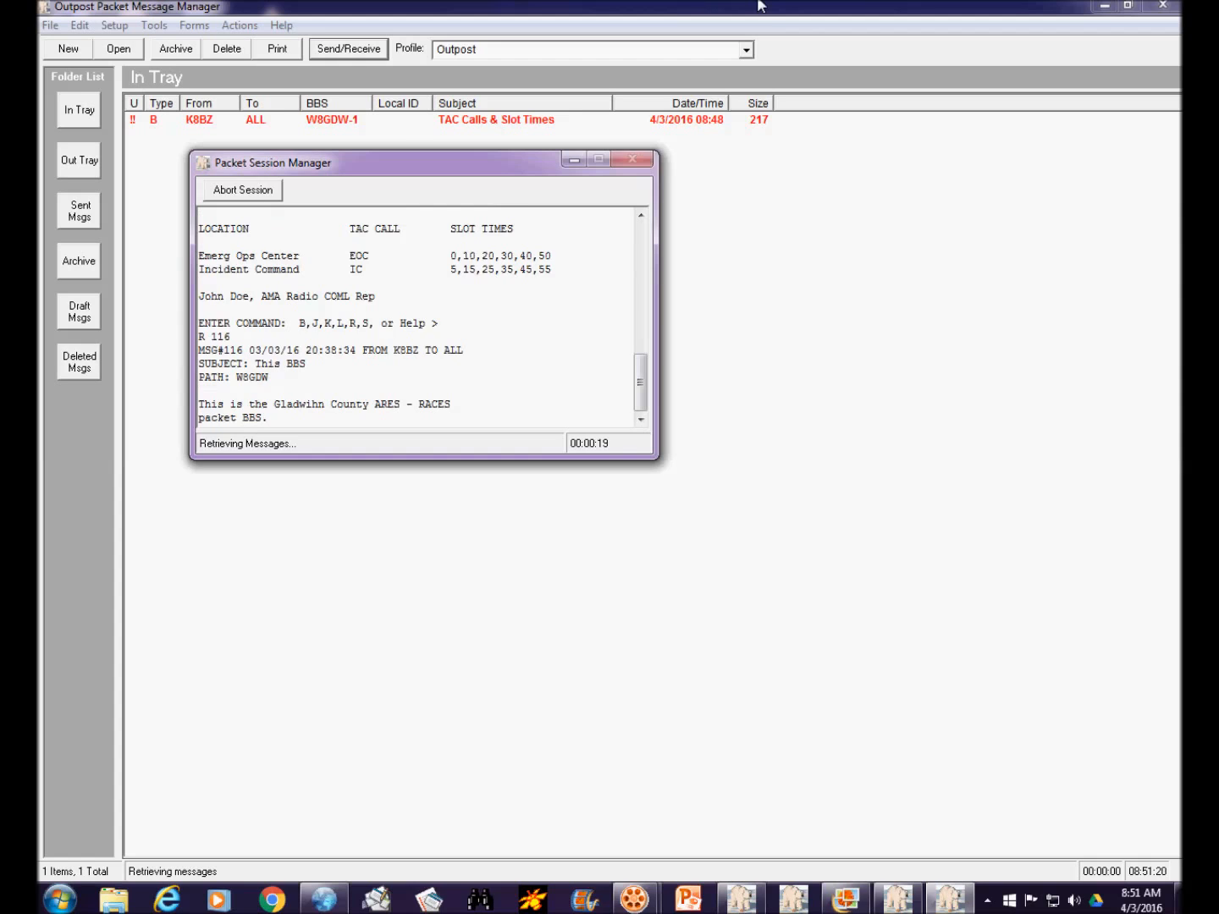
left_click_drag(445, 163, 581, 265)
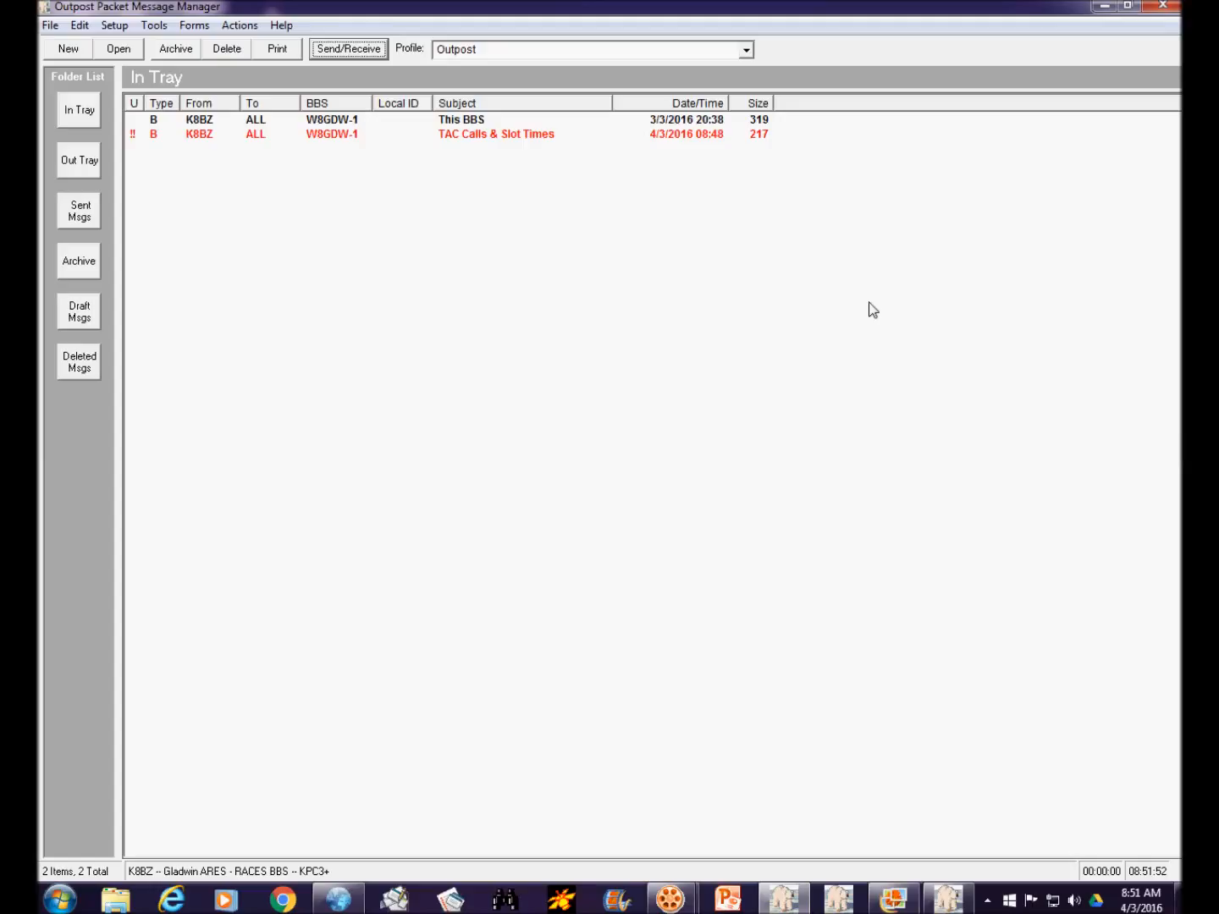
Step: Open the "This BBS" bulletin from the In Tray to read it, then close it
left_click(345, 118)
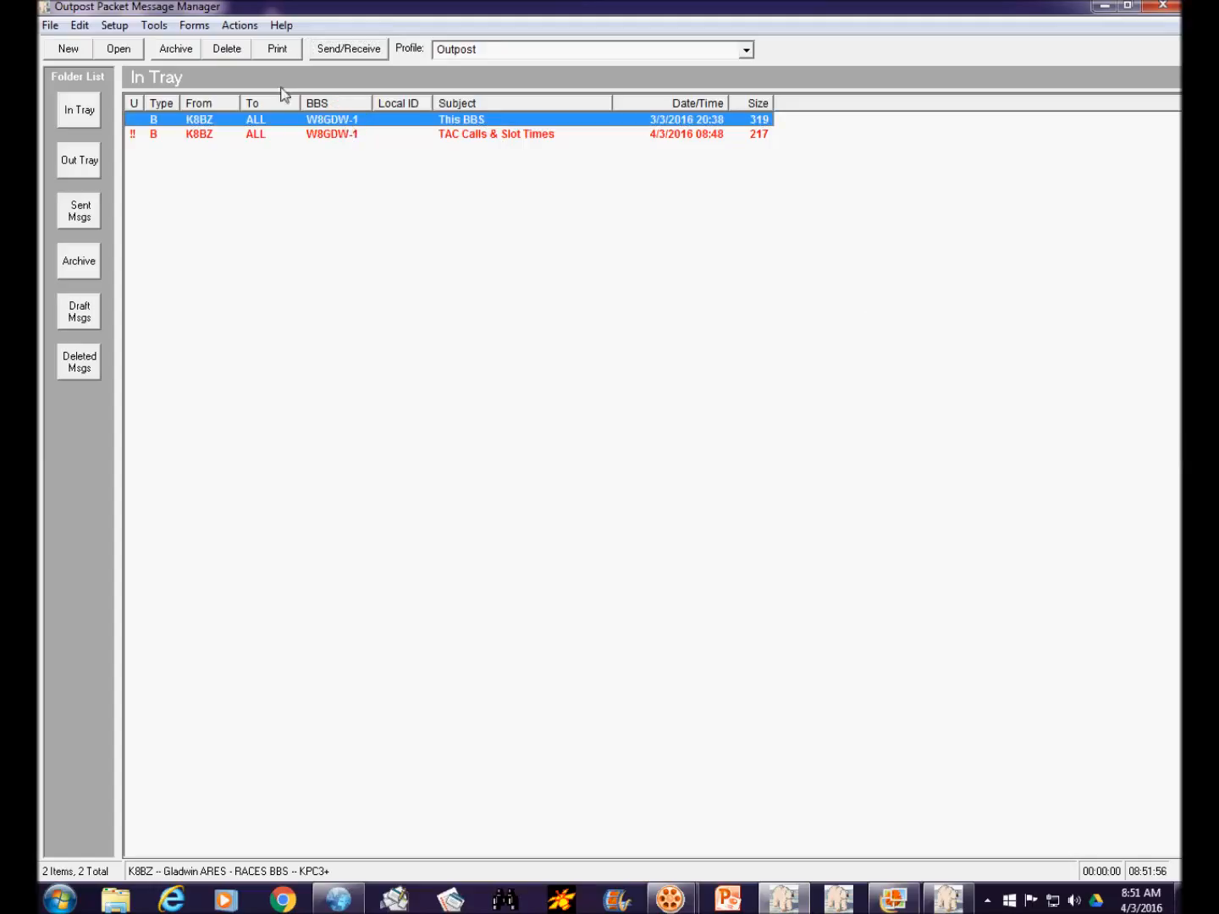
left_click(118, 50)
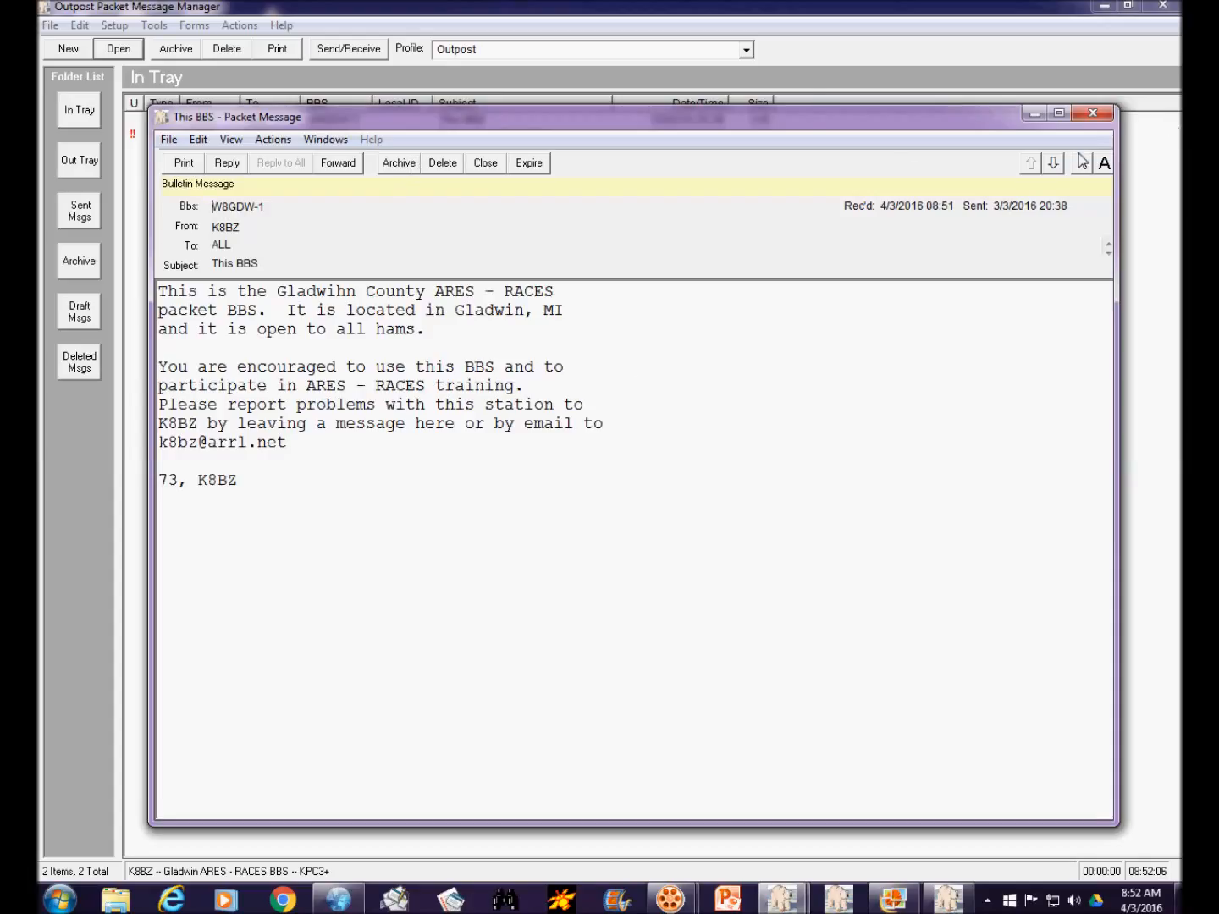
left_click_drag(806, 111, 824, 243)
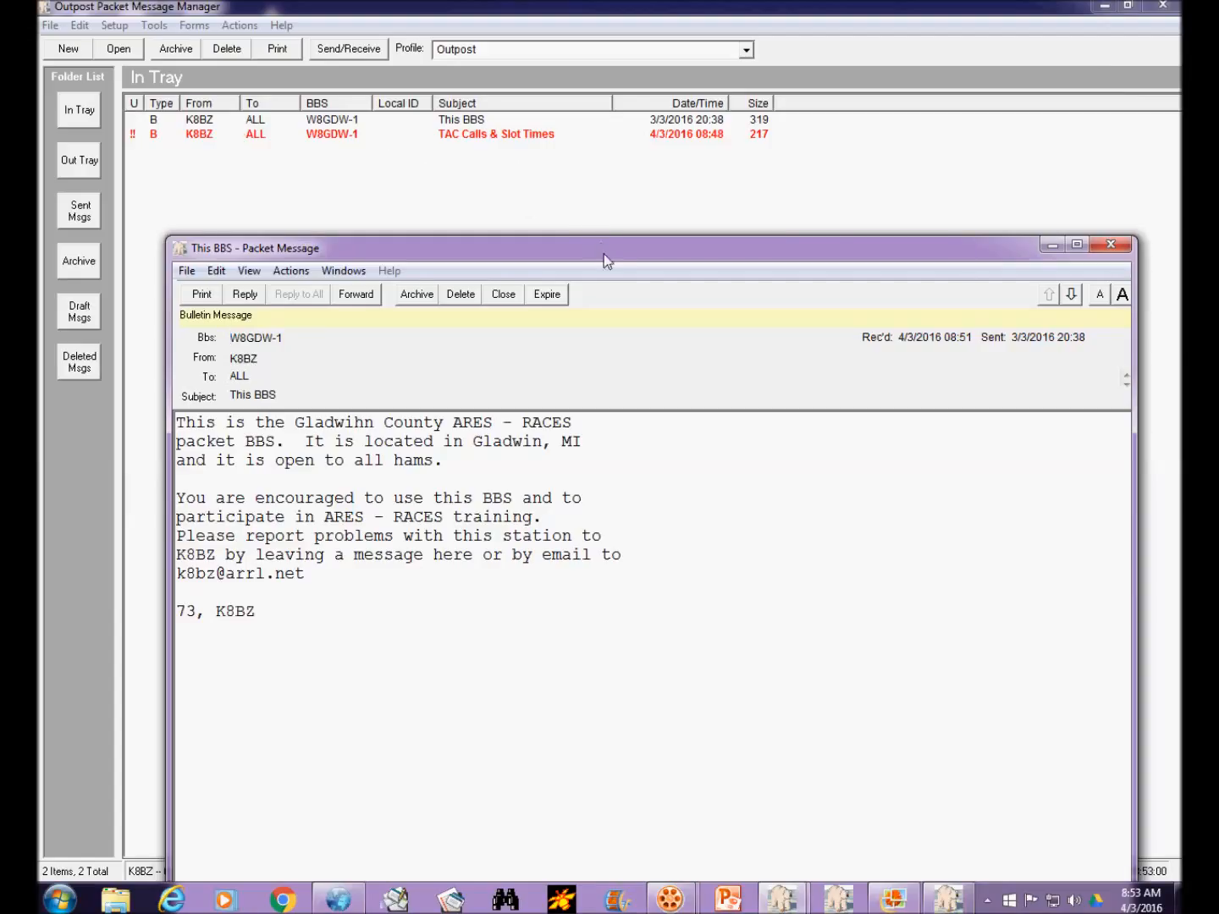
left_click_drag(605, 248, 609, 226)
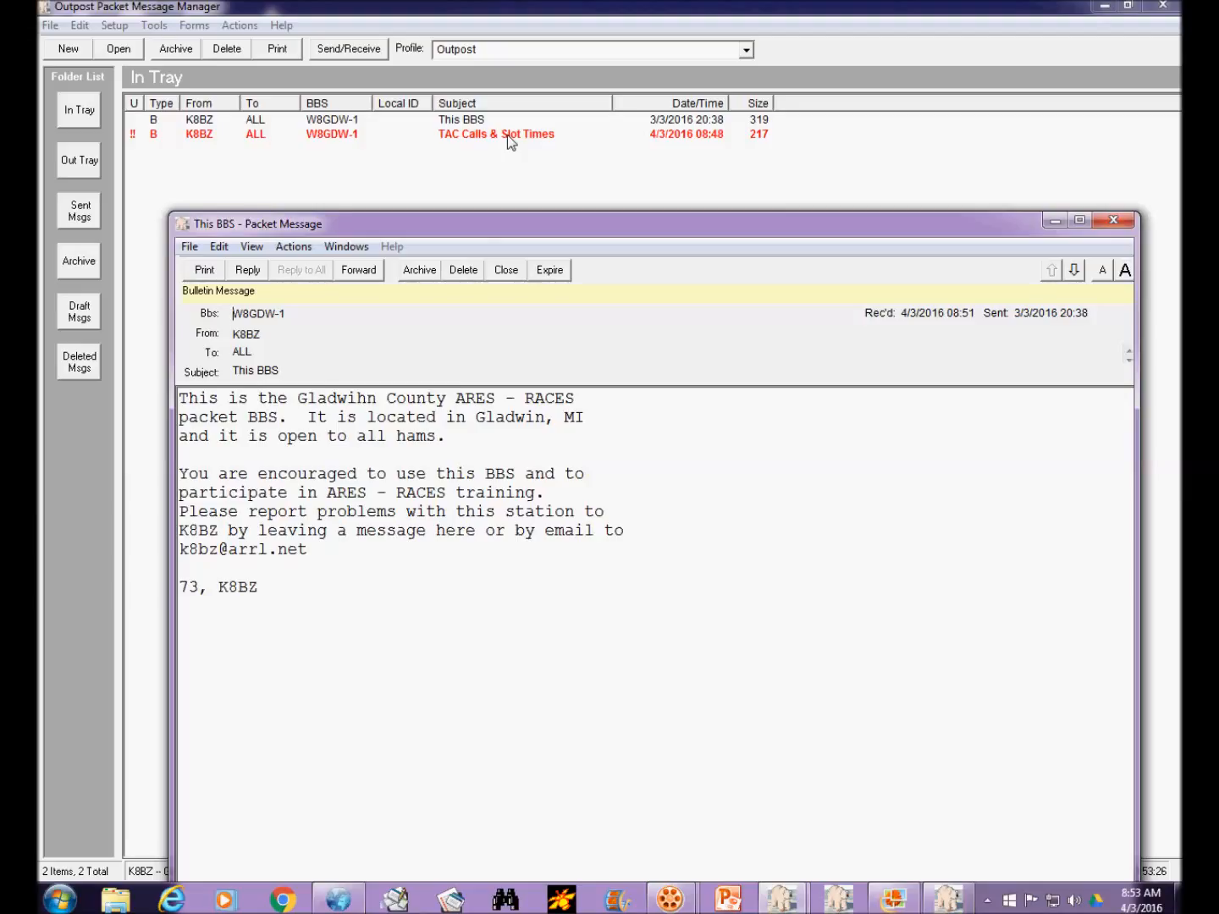
left_click(1122, 222)
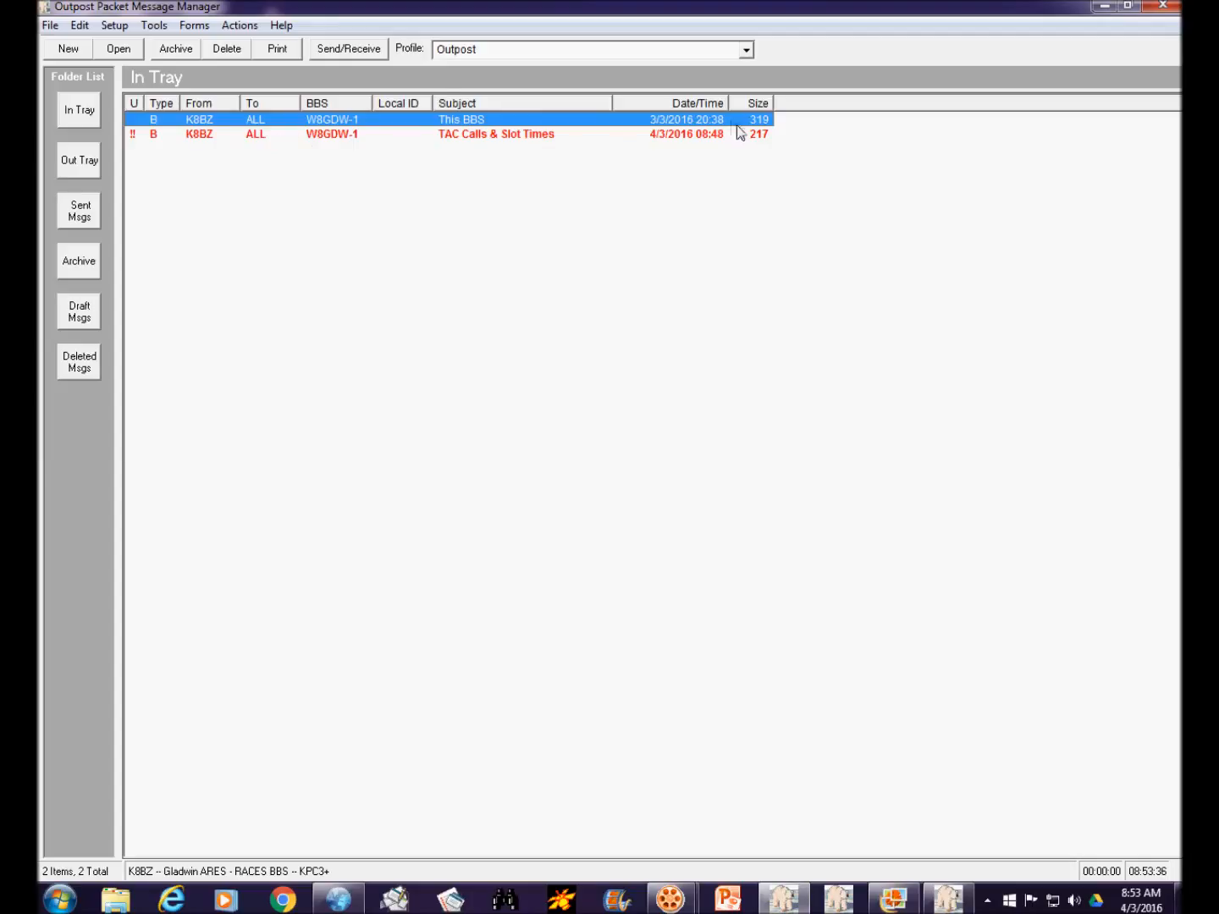
Step: Open the urgent "TAC Calls & Slot Times" bulletin from the In Tray to read it, then close it
left_click(706, 133)
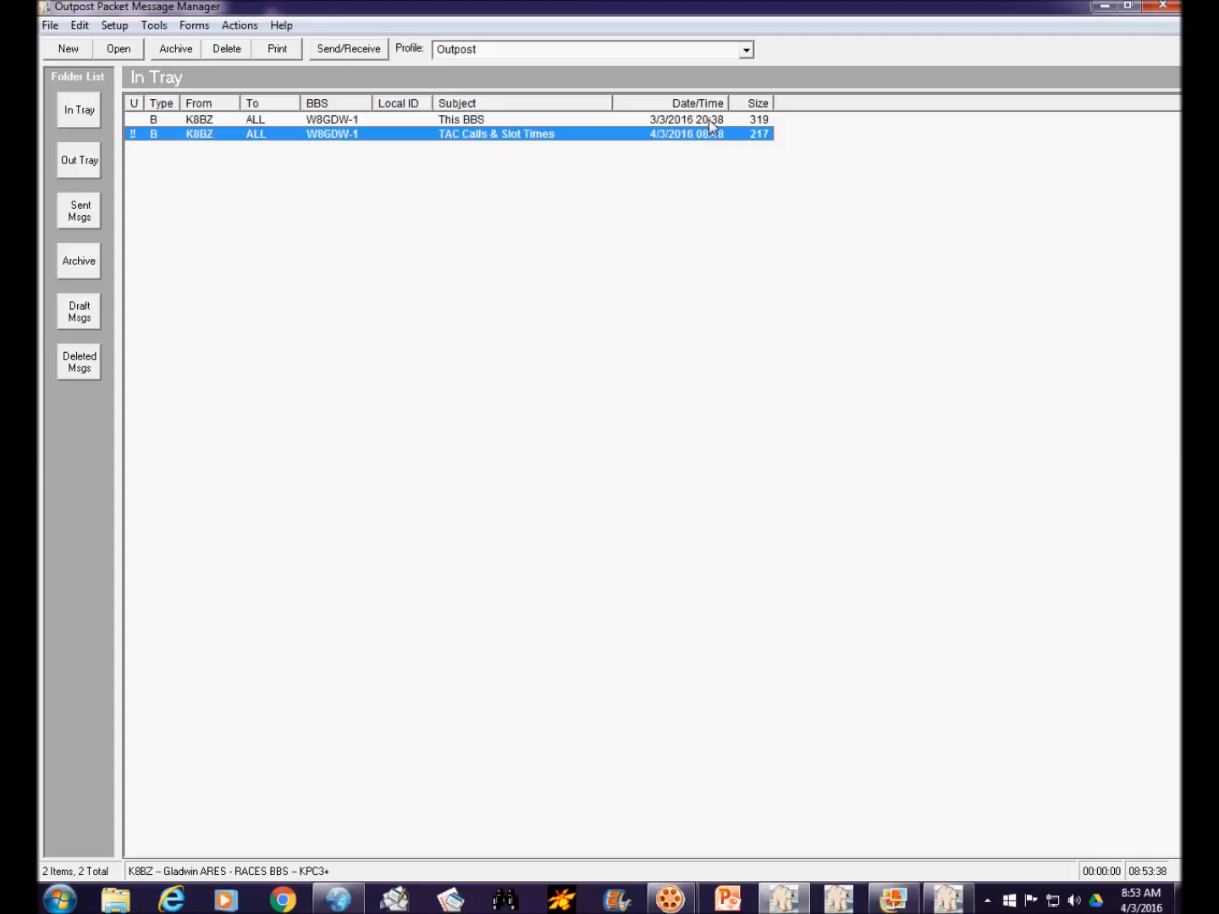
left_click(710, 119)
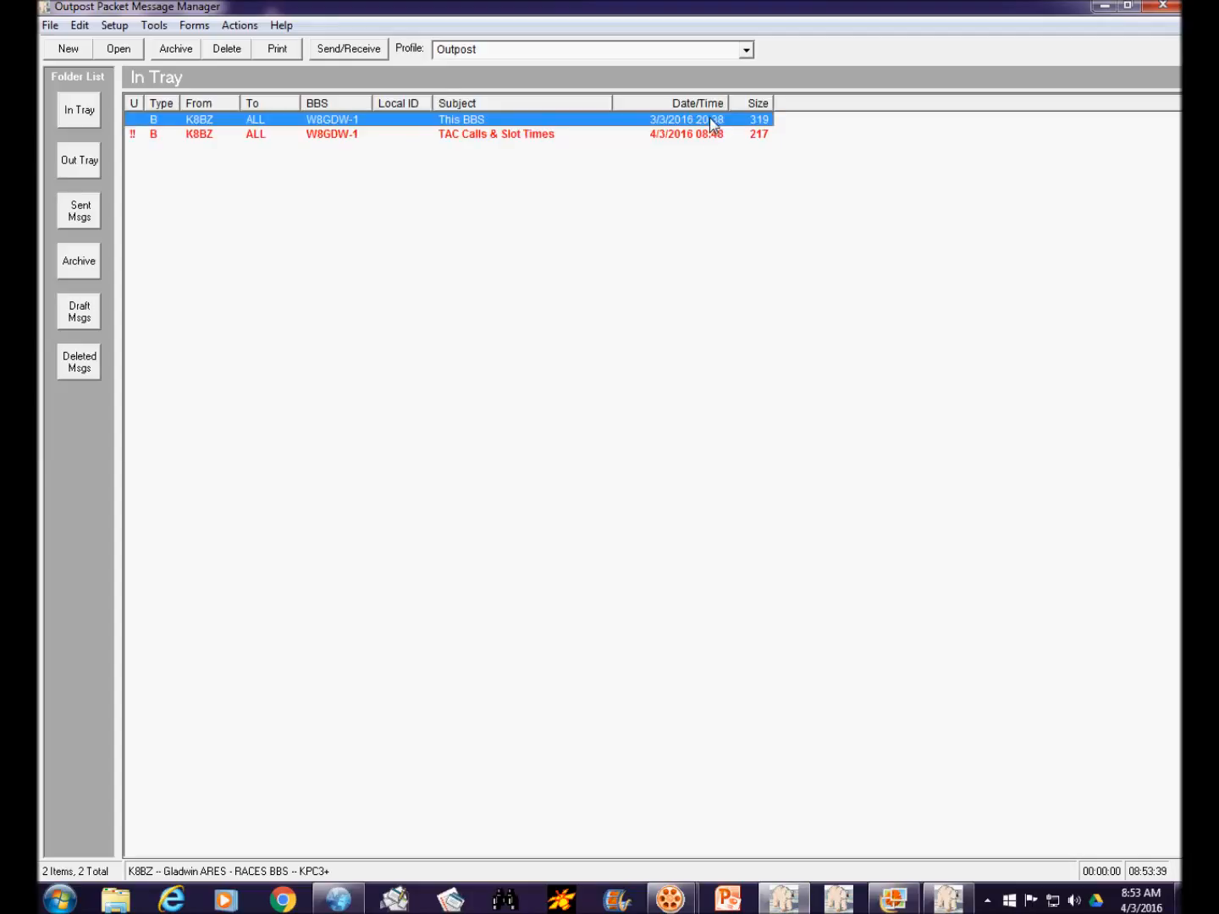
left_click(315, 135)
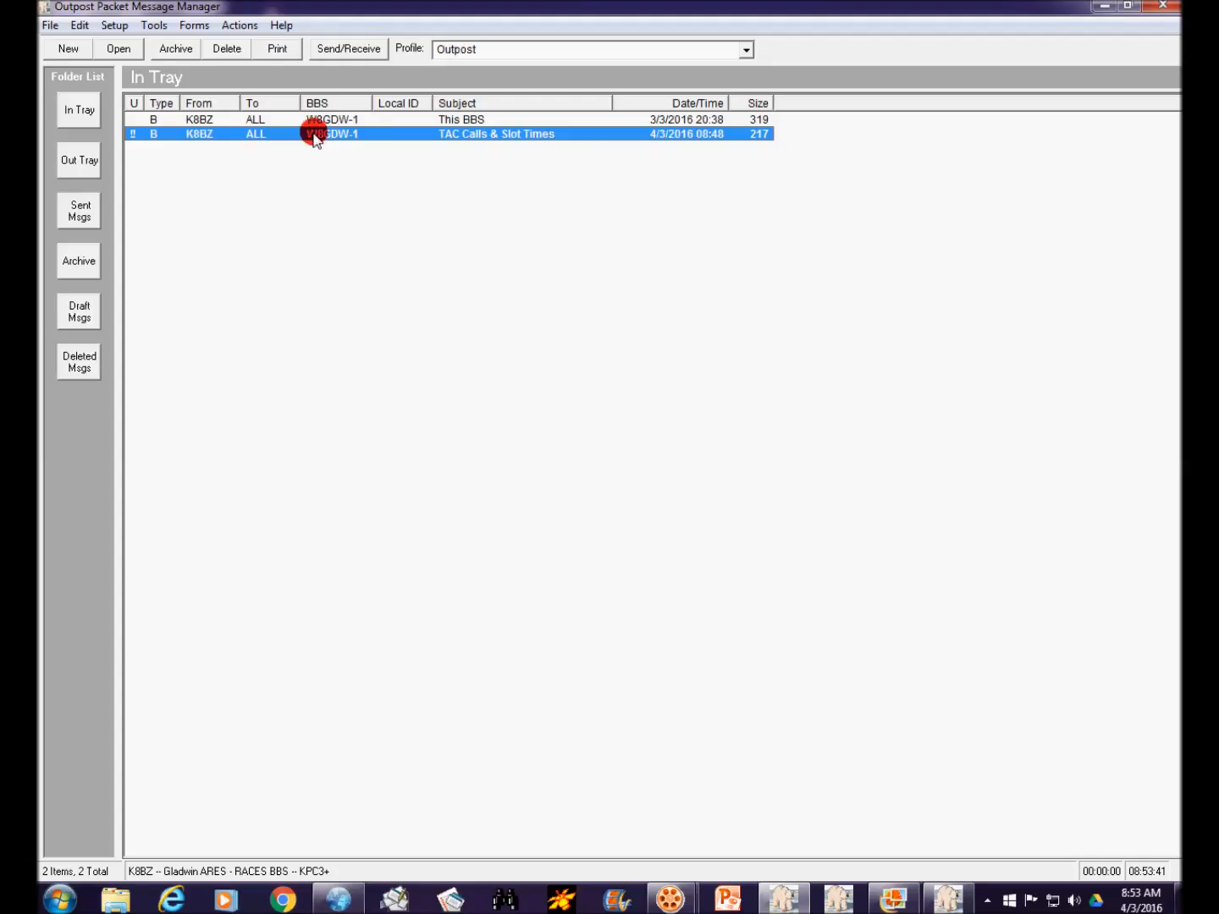
left_click(118, 50)
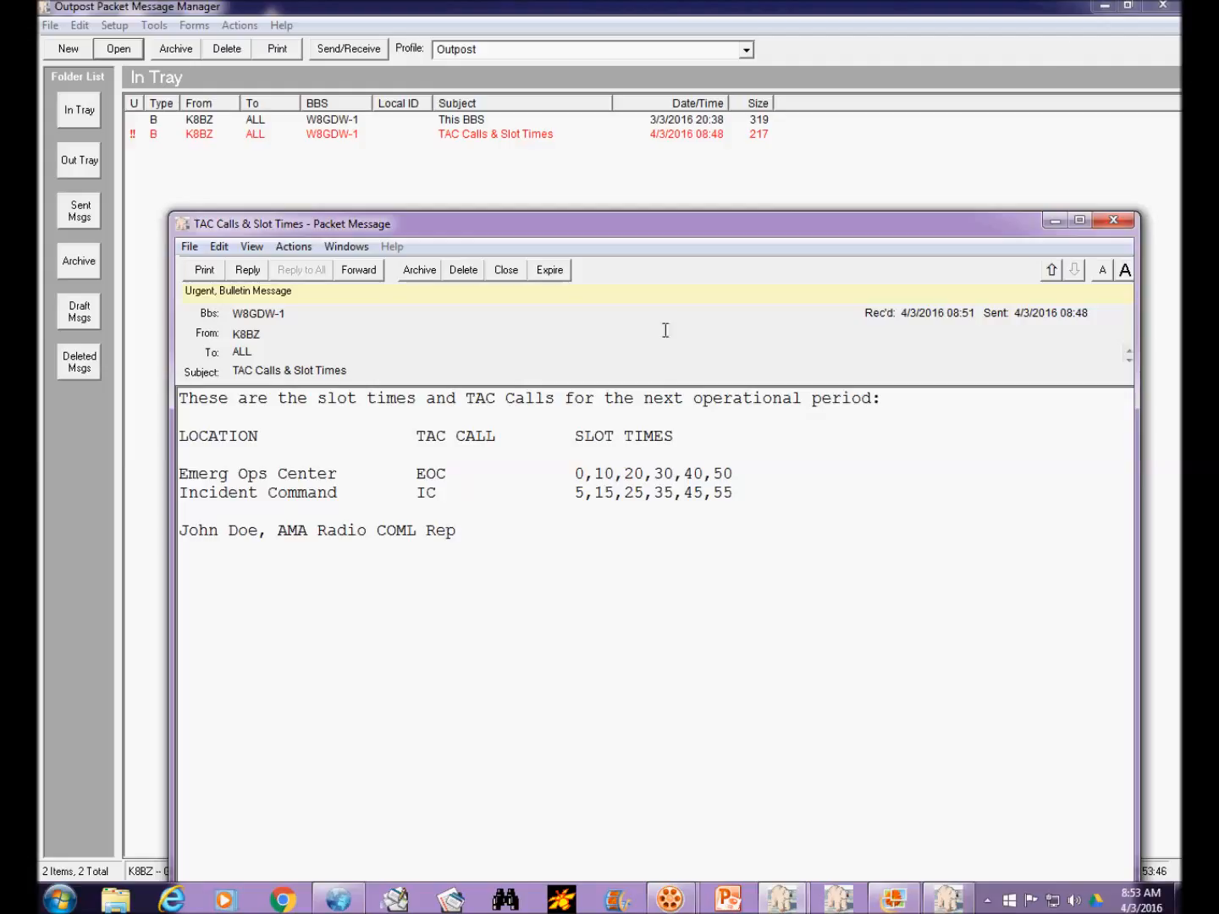
left_click(1113, 220)
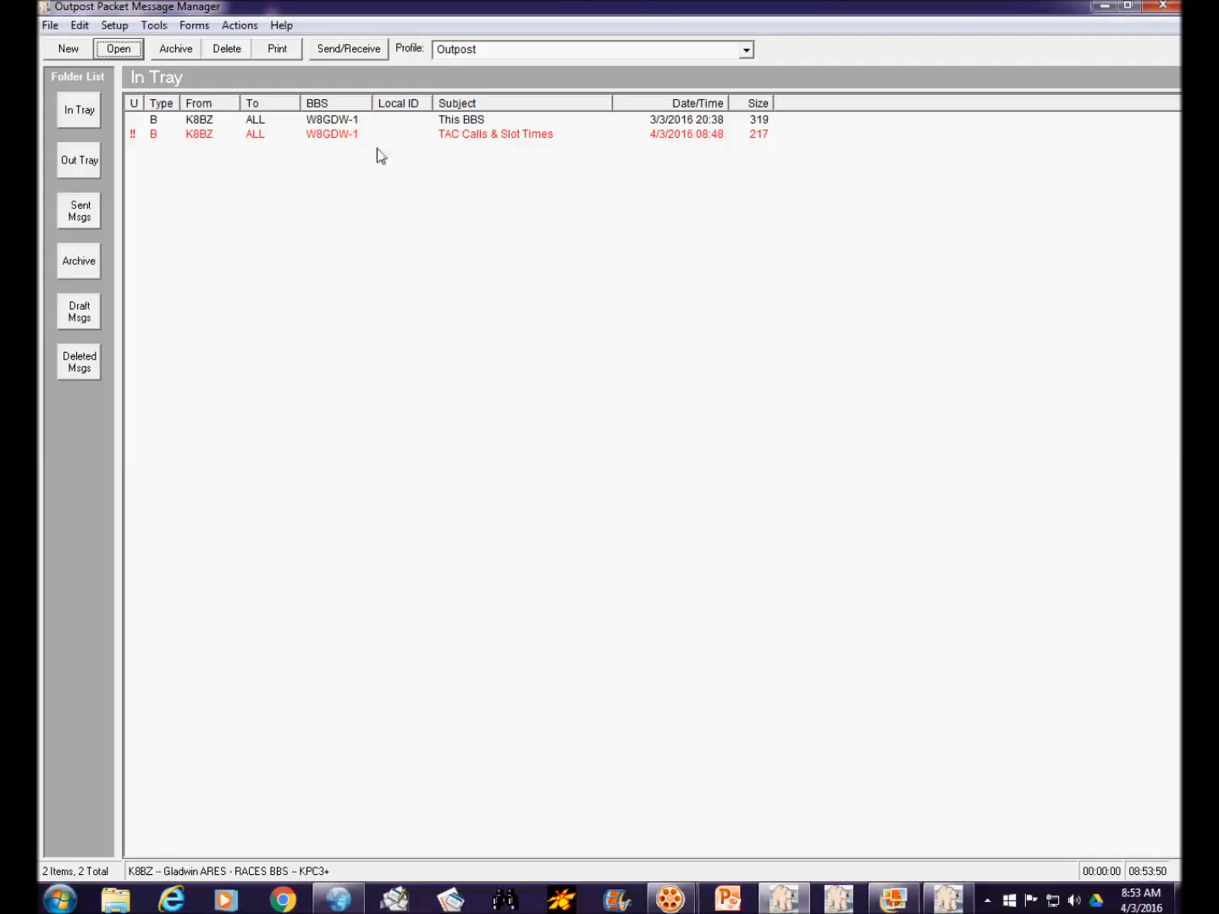
Step: Reopen the "TAC Calls & Slot Times" bulletin, copy its entire message text, and close the message
left_click(199, 134)
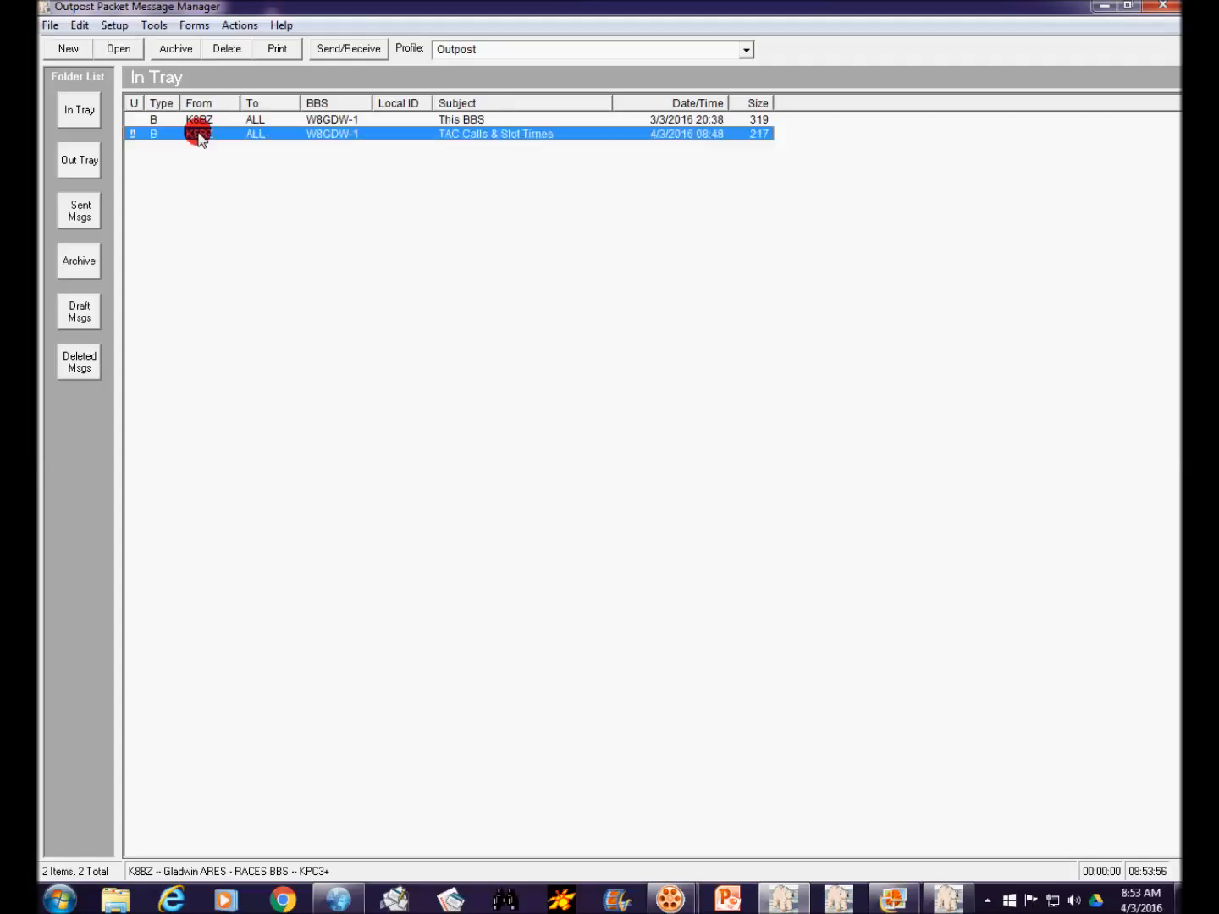
left_click(118, 50)
left_click_drag(712, 229, 721, 141)
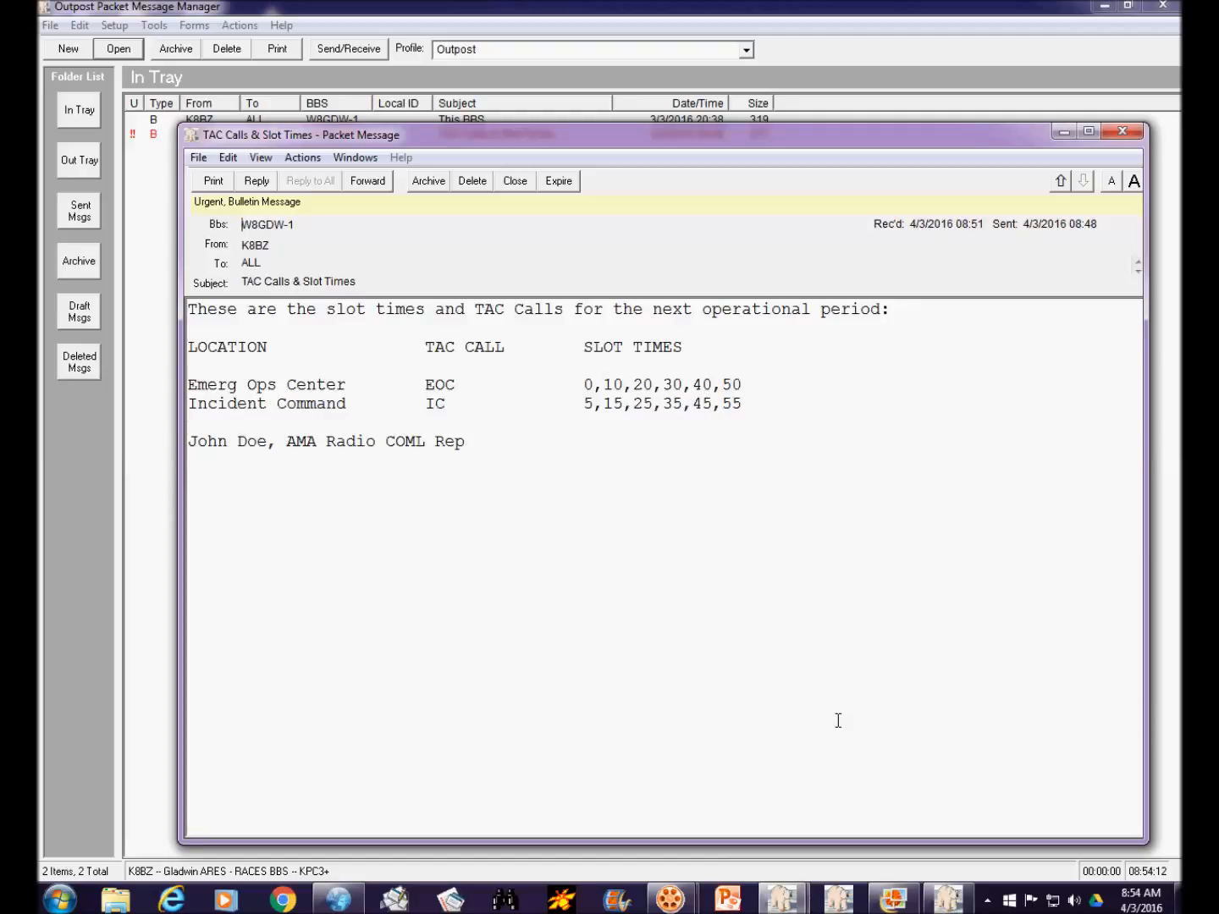
left_click(303, 158)
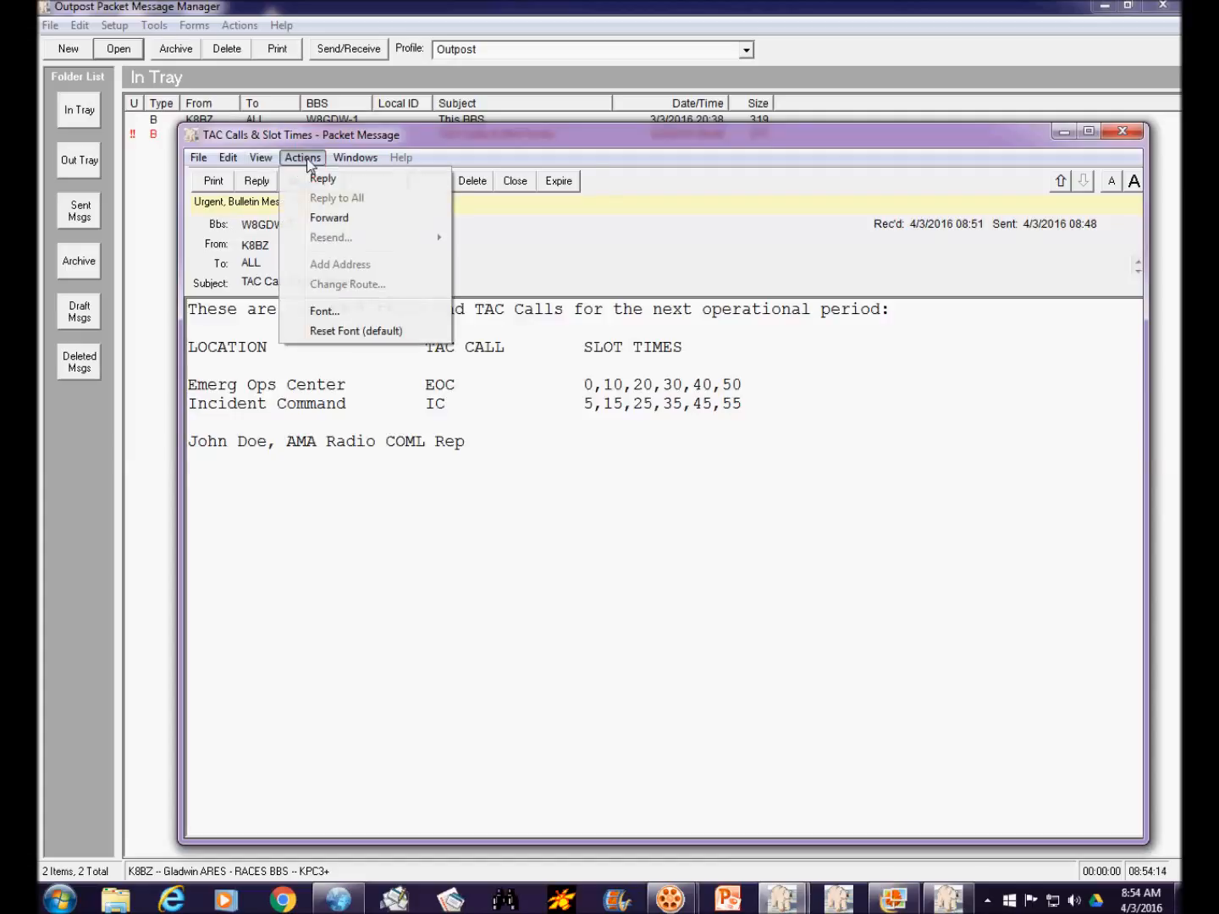
left_click(712, 568)
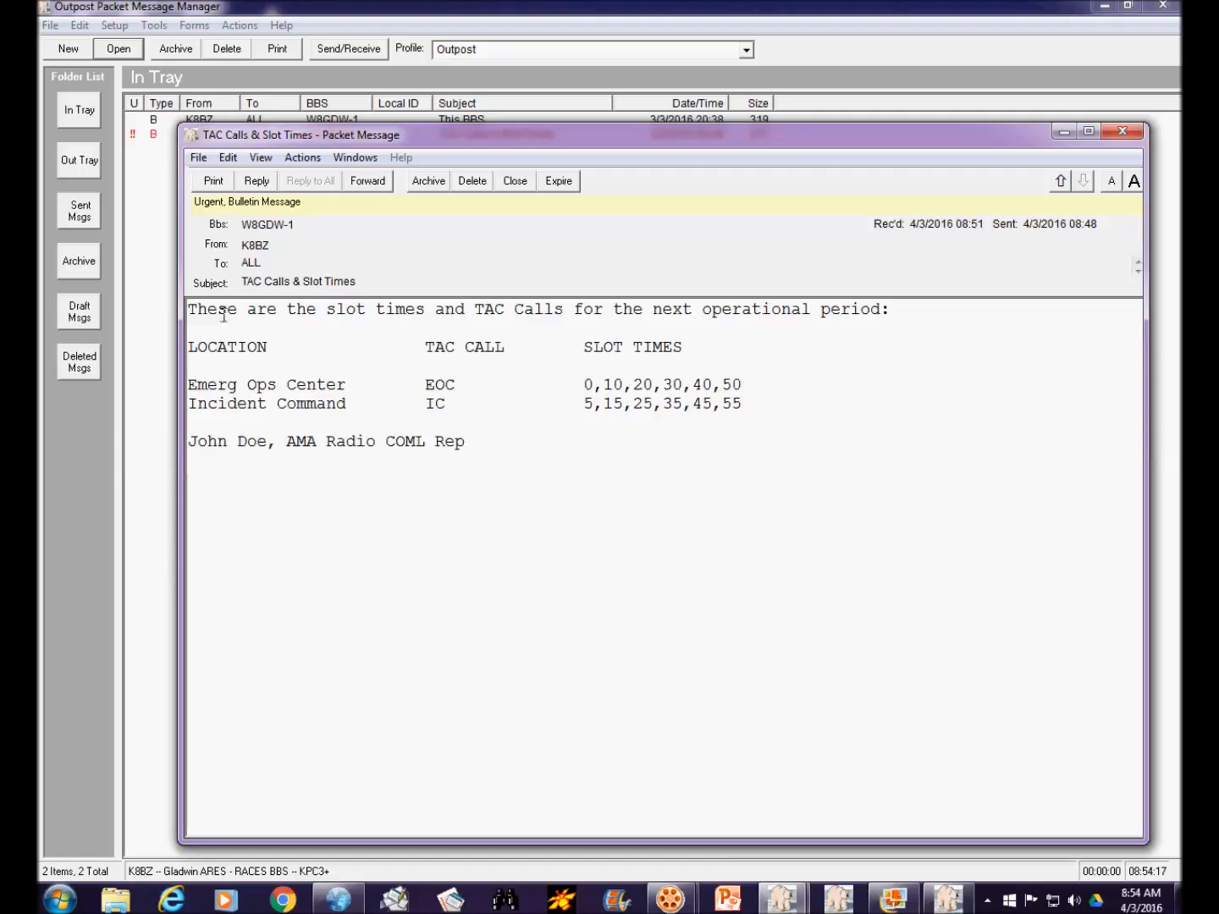
left_click_drag(187, 308, 897, 530)
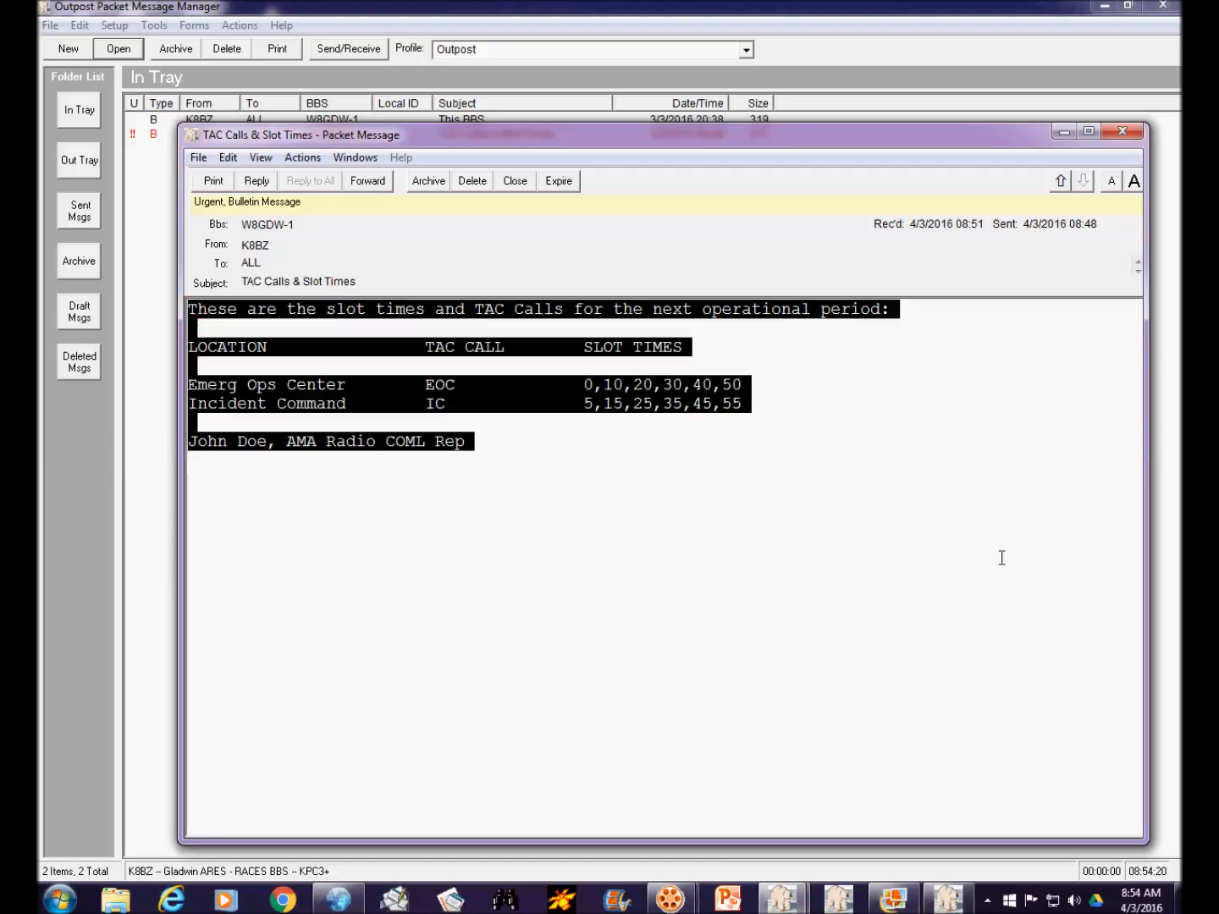
right_click(521, 392)
left_click(584, 424)
left_click(1123, 132)
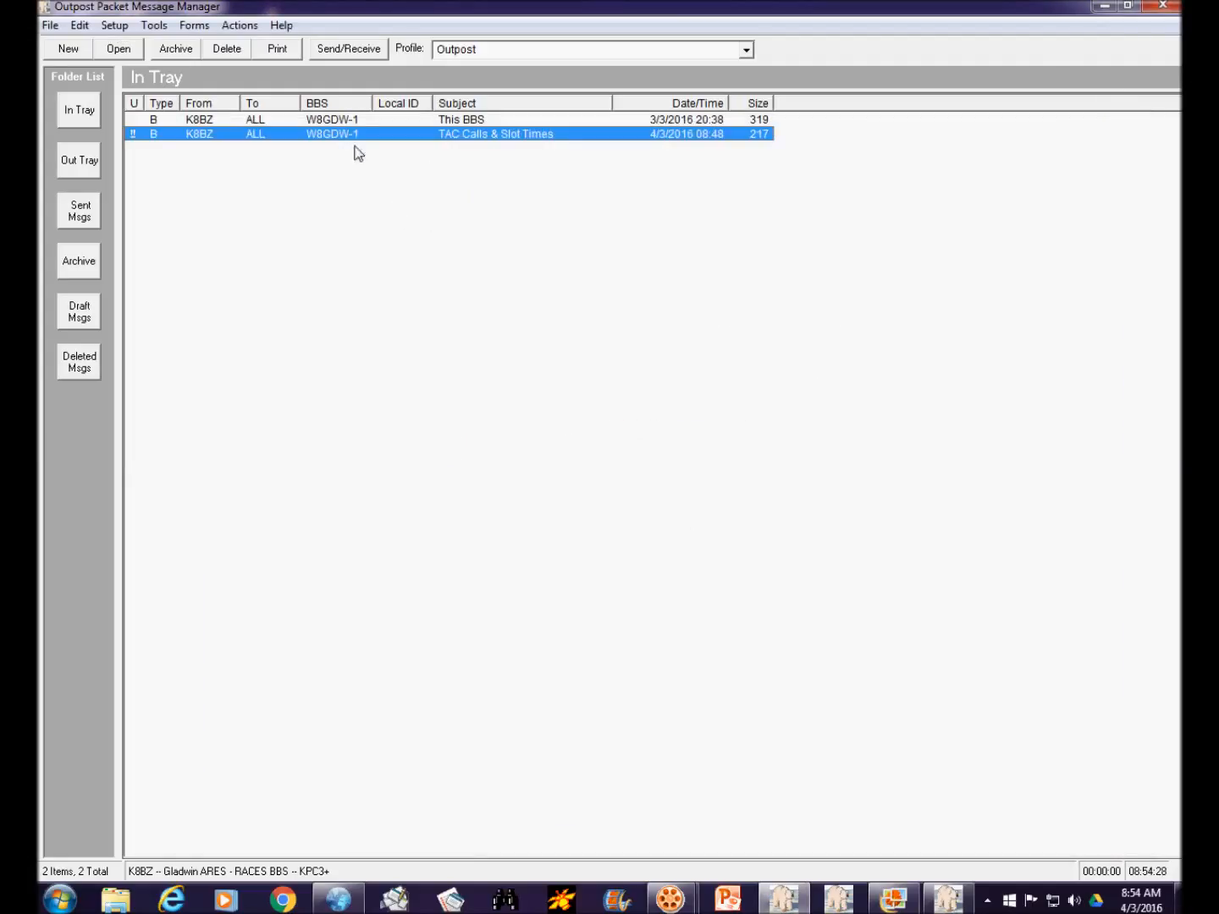
Step: Create a new packet message set as an urgent bulletin with a delivery receipt requested
left_click(69, 50)
left_click(517, 182)
left_click(451, 183)
left_click(270, 159)
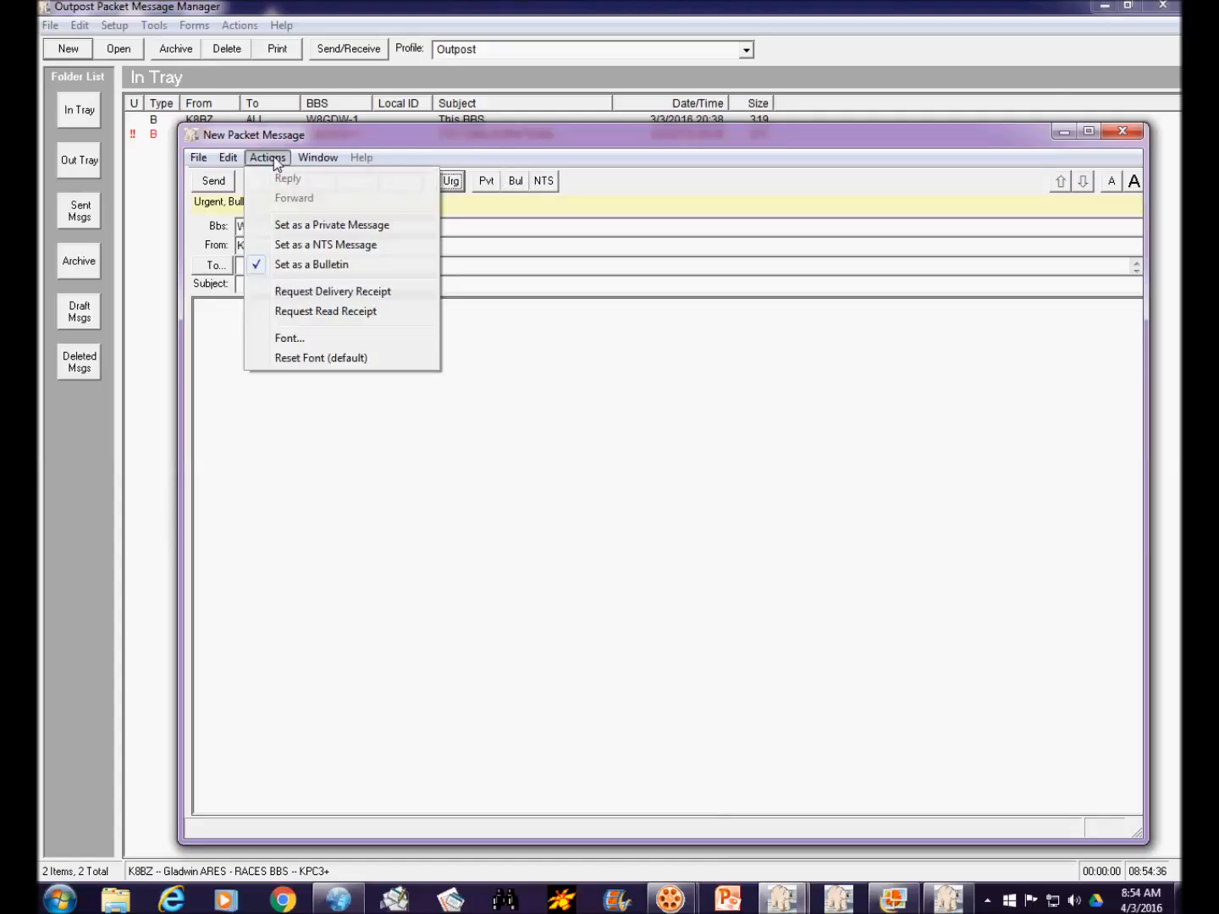
left_click(332, 291)
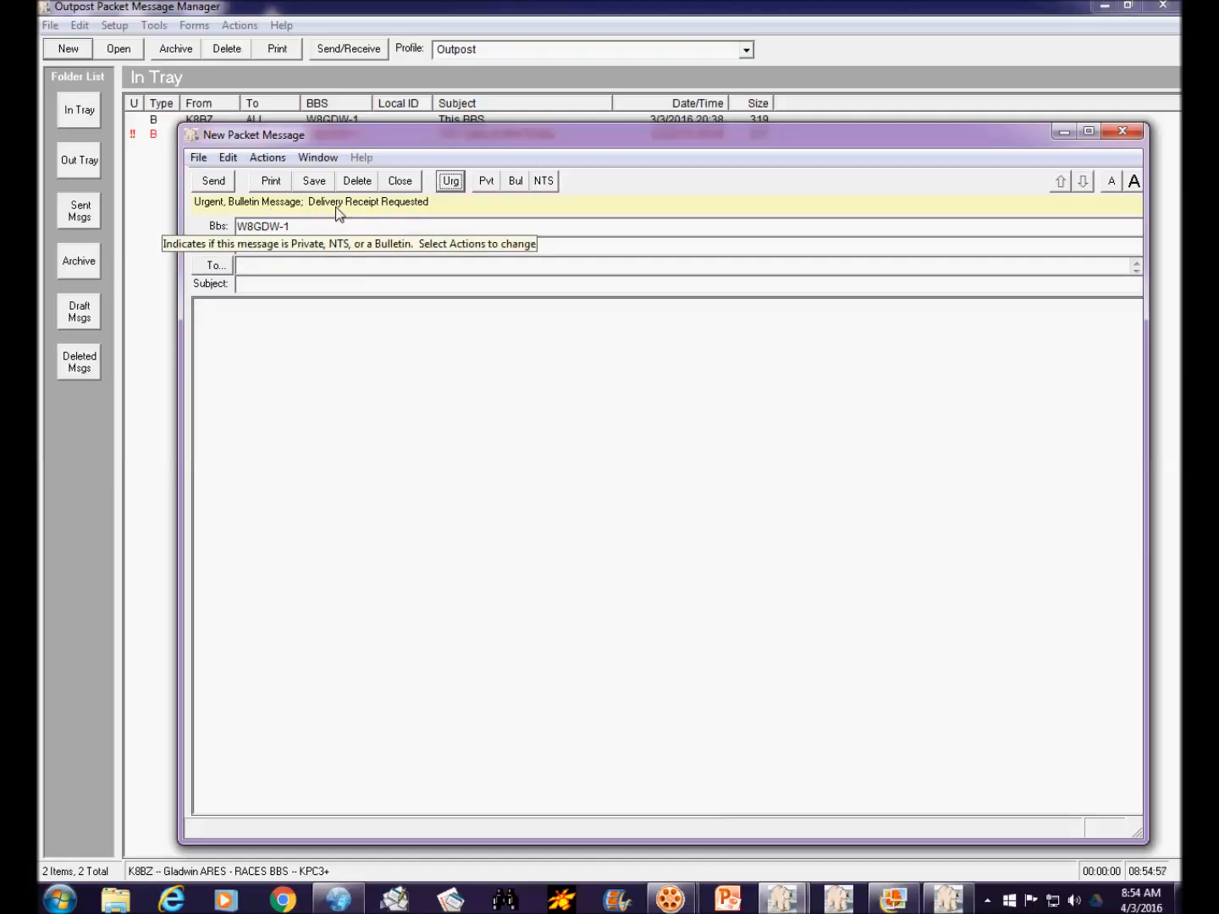
left_click(263, 158)
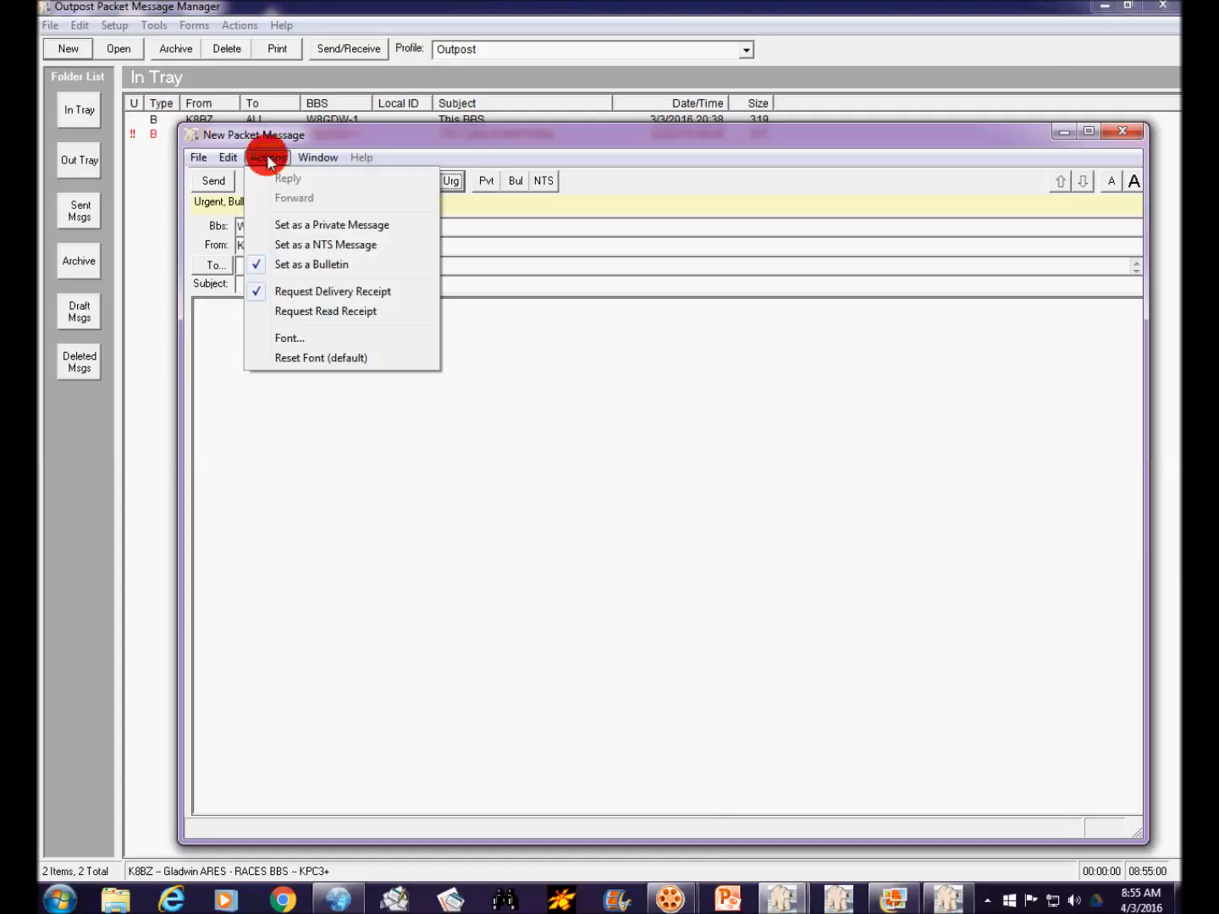
left_click(634, 378)
Step: Address the new bulletin to ALL and set its subject to "TAC Calls and Slot Times"
left_click(334, 265)
type("ALL")
key("Tab")
type("TA")
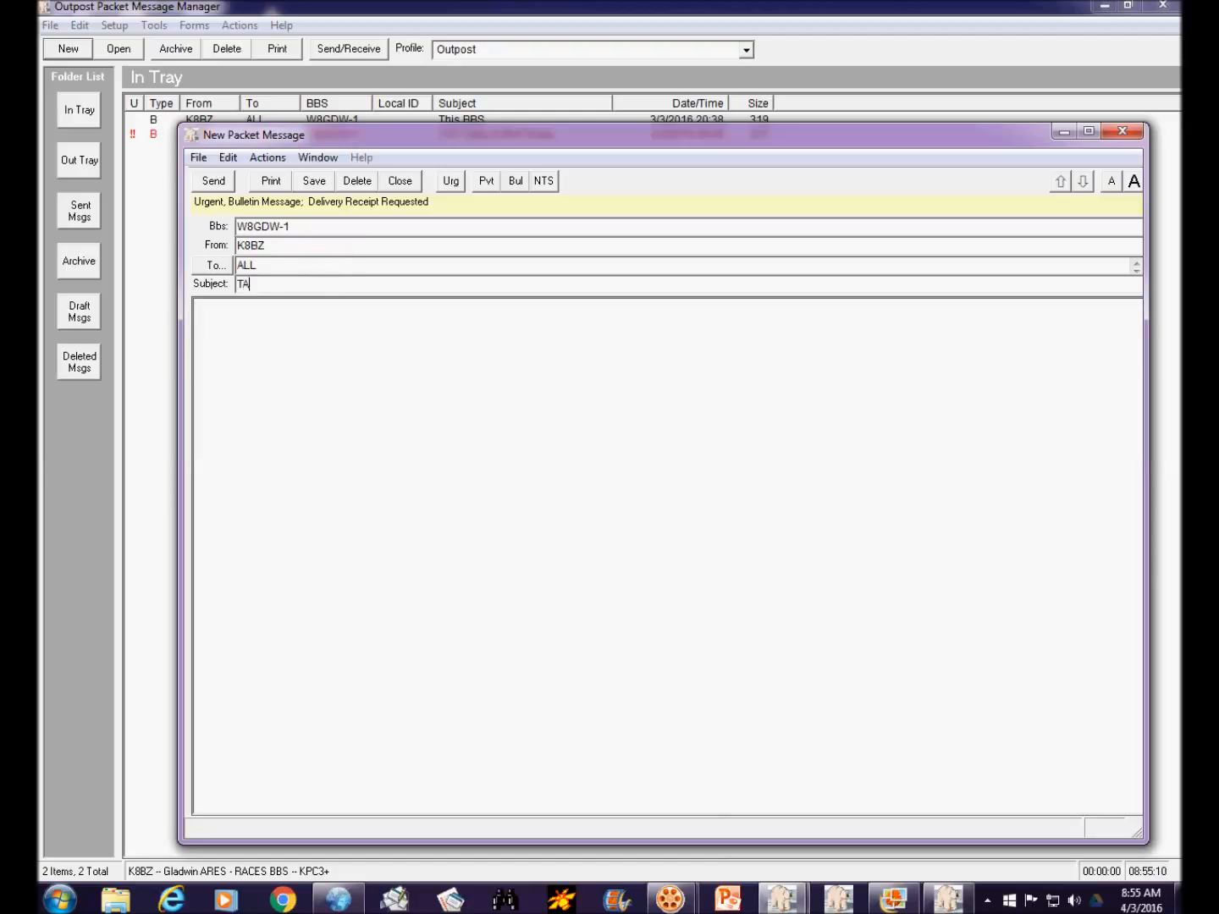
type("C Calls and Slot Times")
key("BackSpace")
key("BackSpace")
key("BackSpace")
type("mes")
key("Tab")
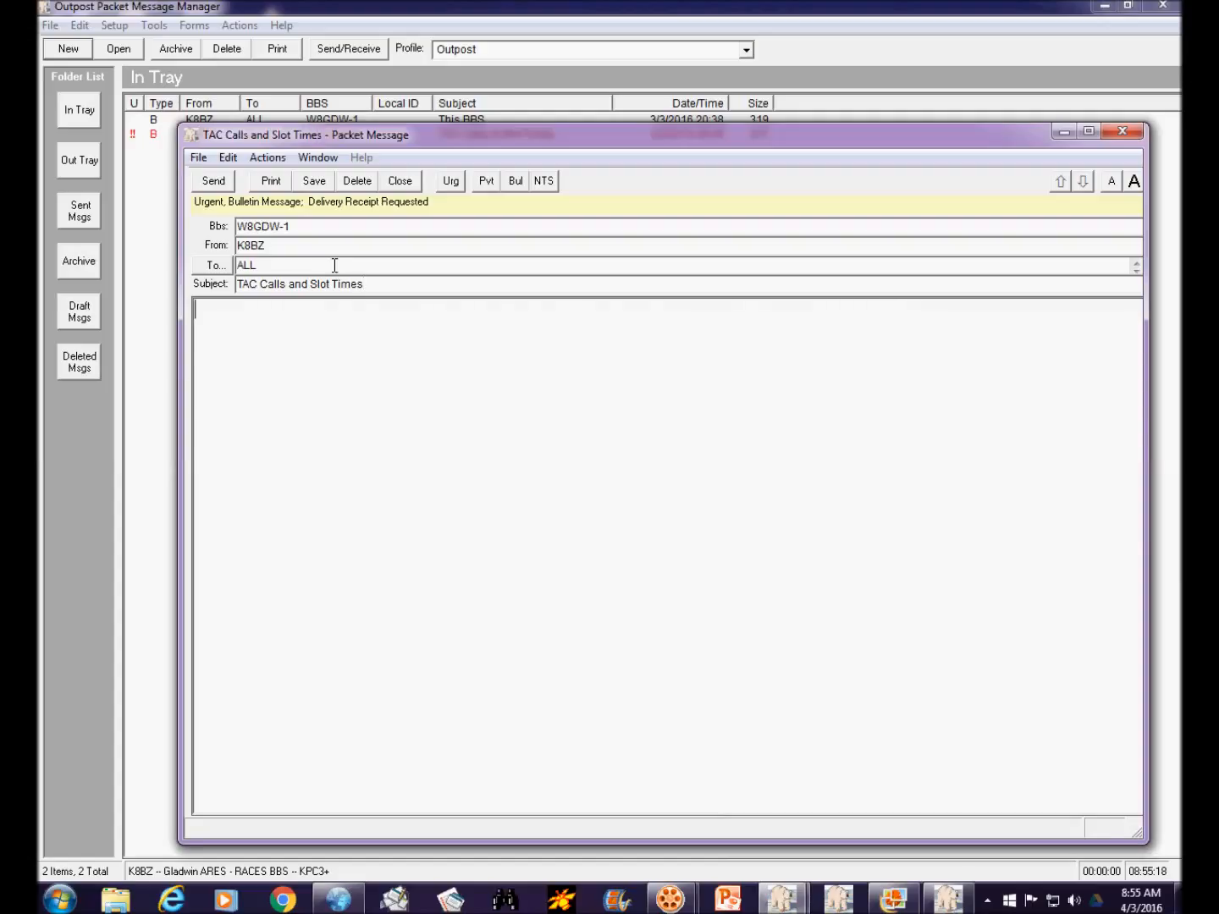
Step: Paste the copied text as the bulletin's body and transmit it from the Out Tray with a send/receive session
key("ctrl+v")
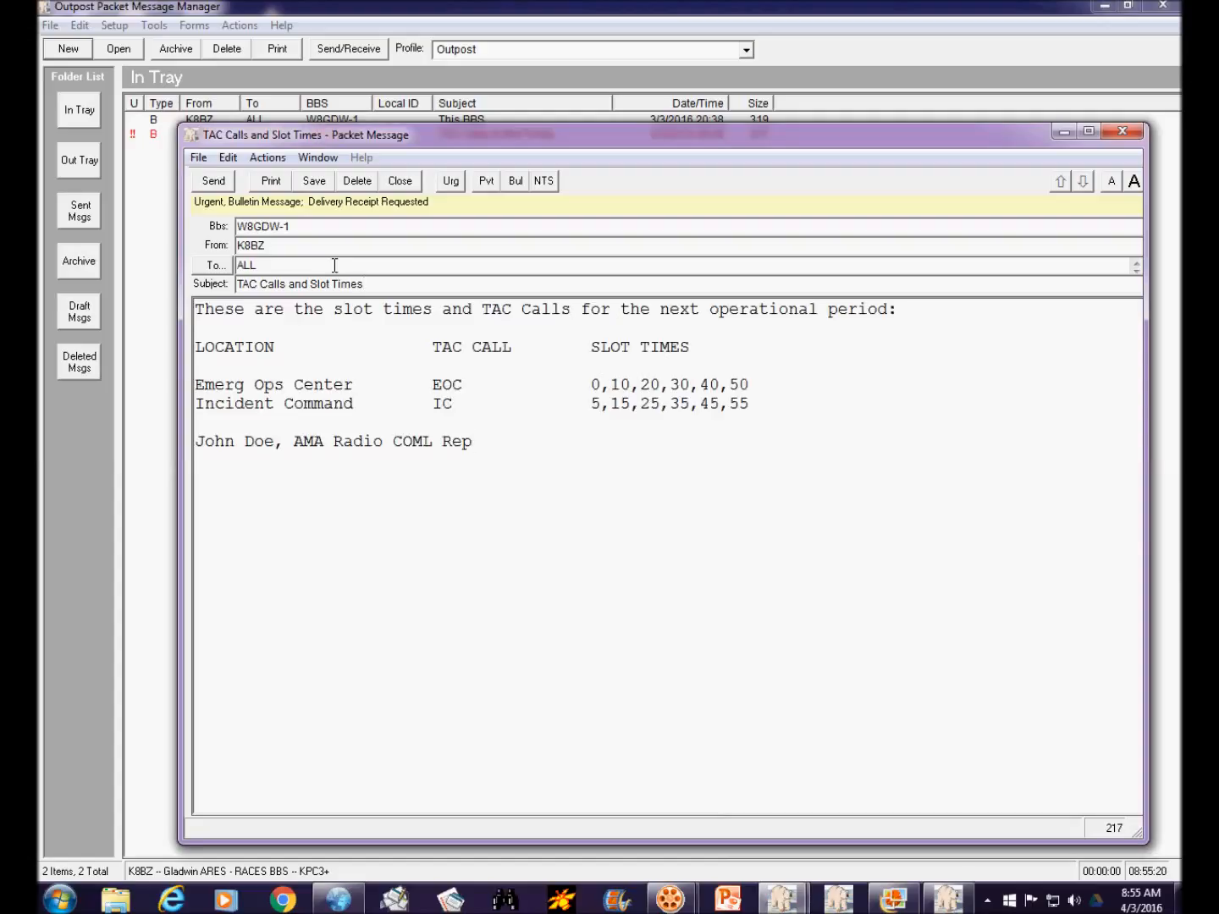
left_click(213, 181)
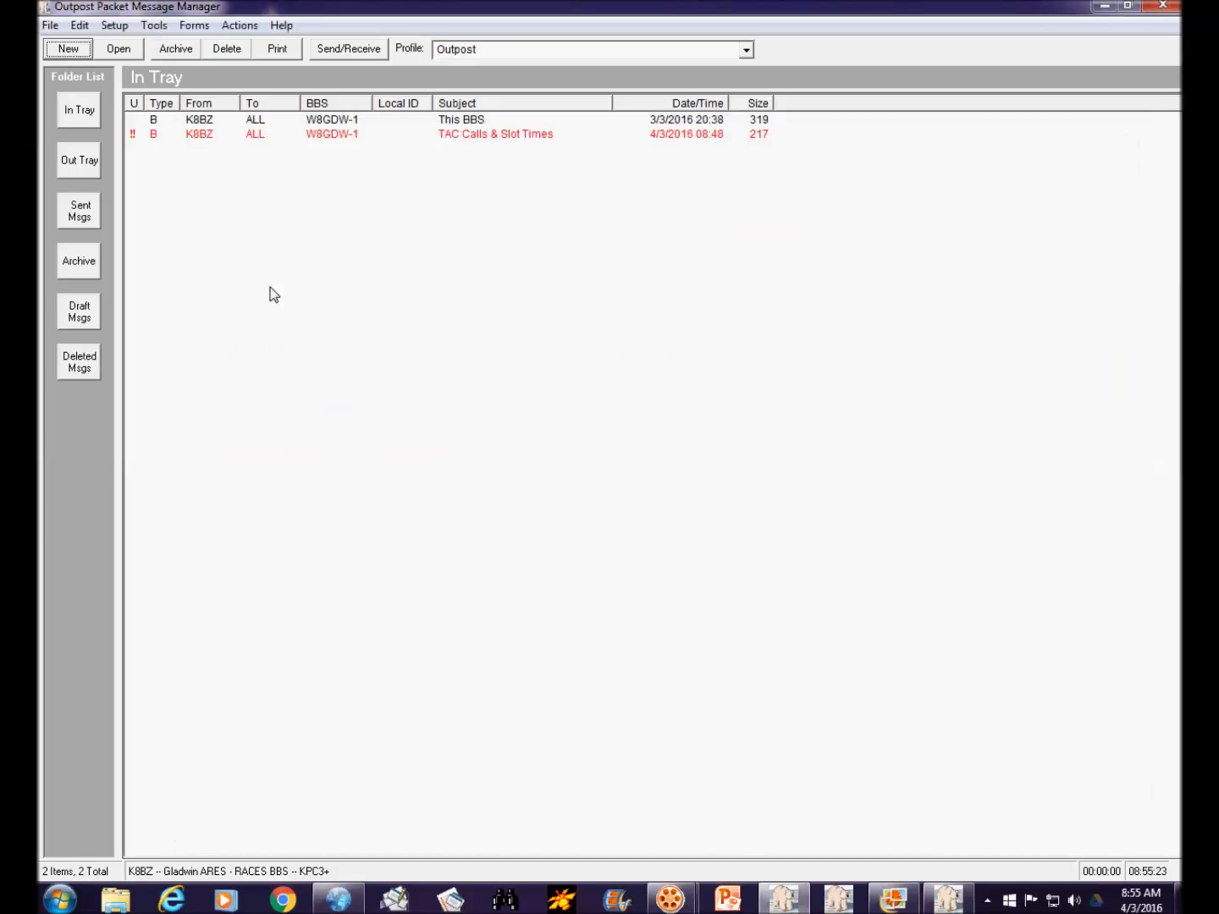
left_click(79, 160)
left_click(359, 49)
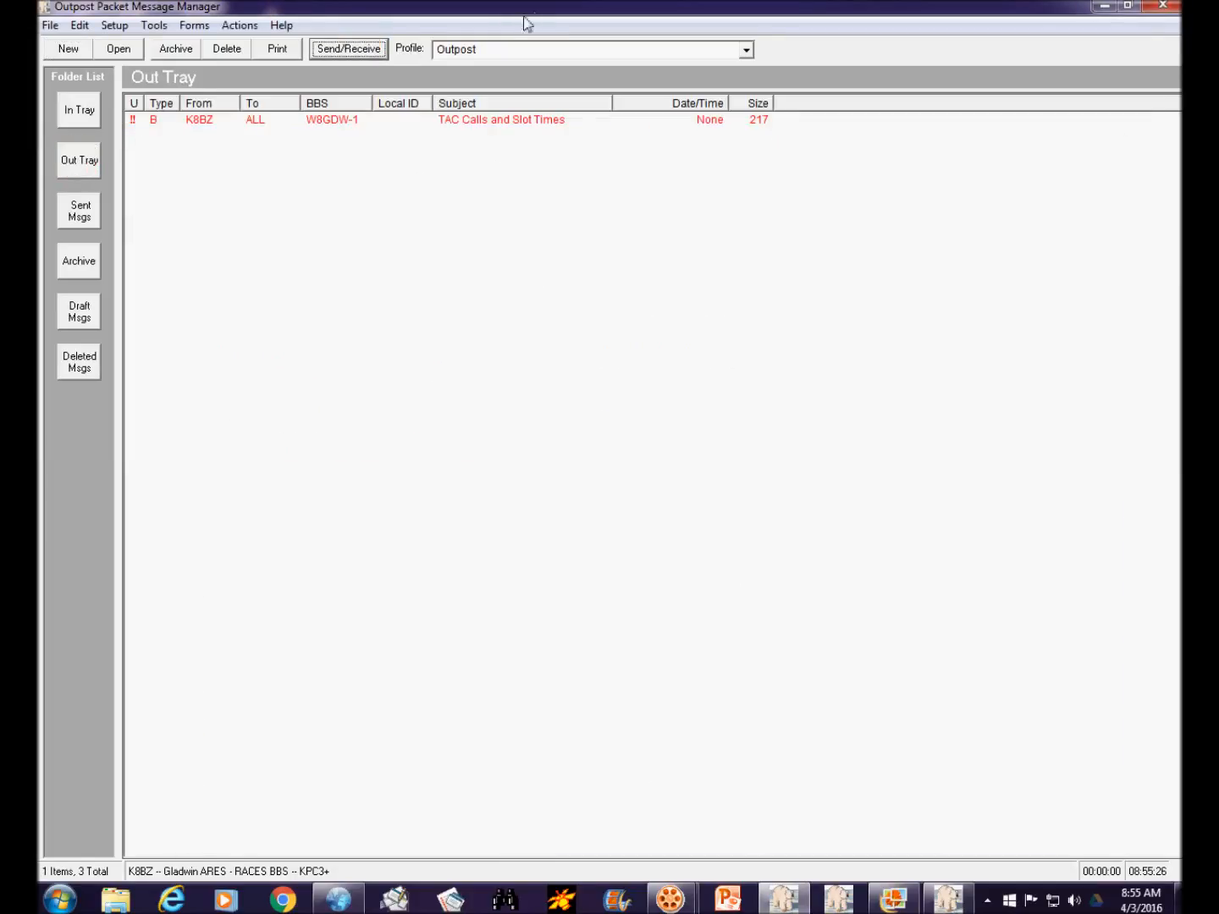
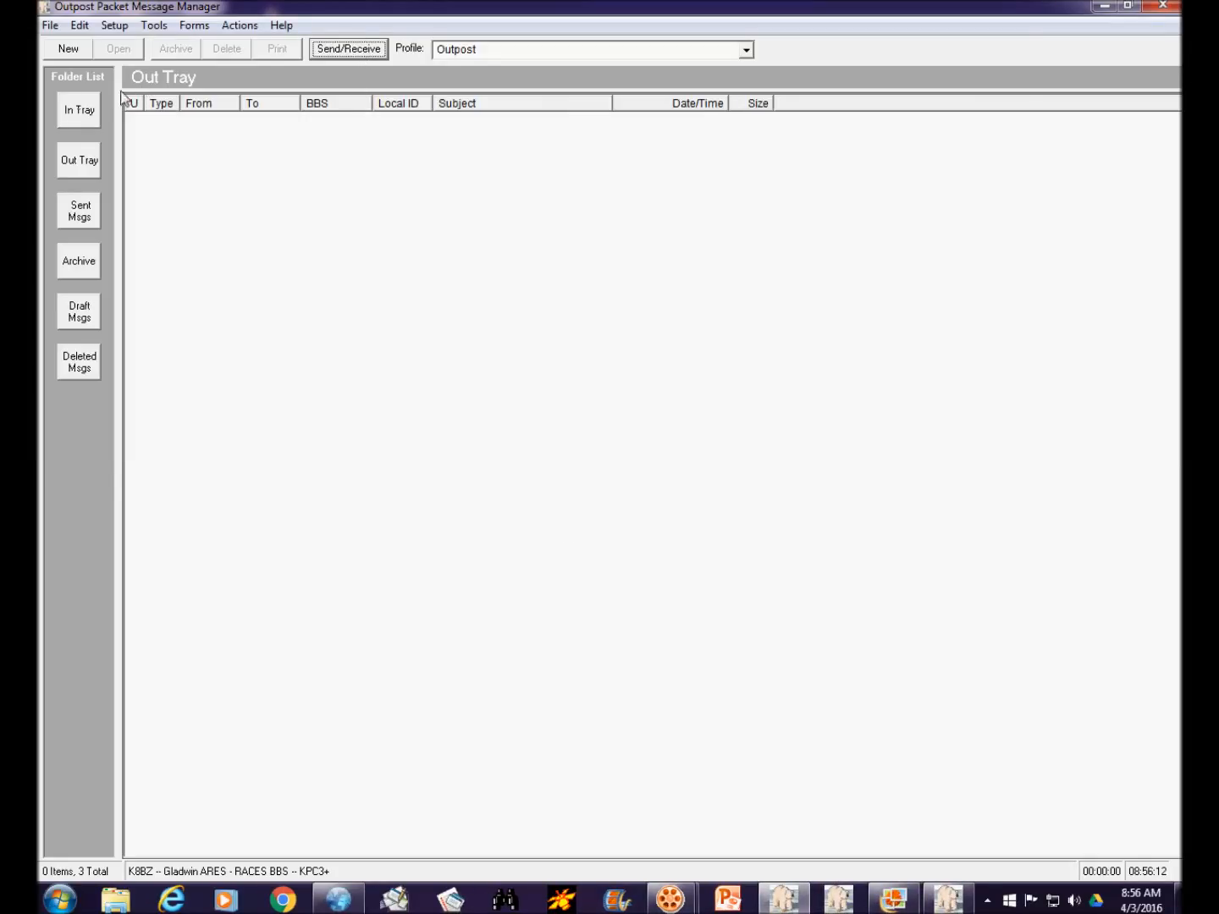
Step: Open the received "TAC Calls and Slot Times" bulletin in the In Tray to check it, then close it
left_click(78, 117)
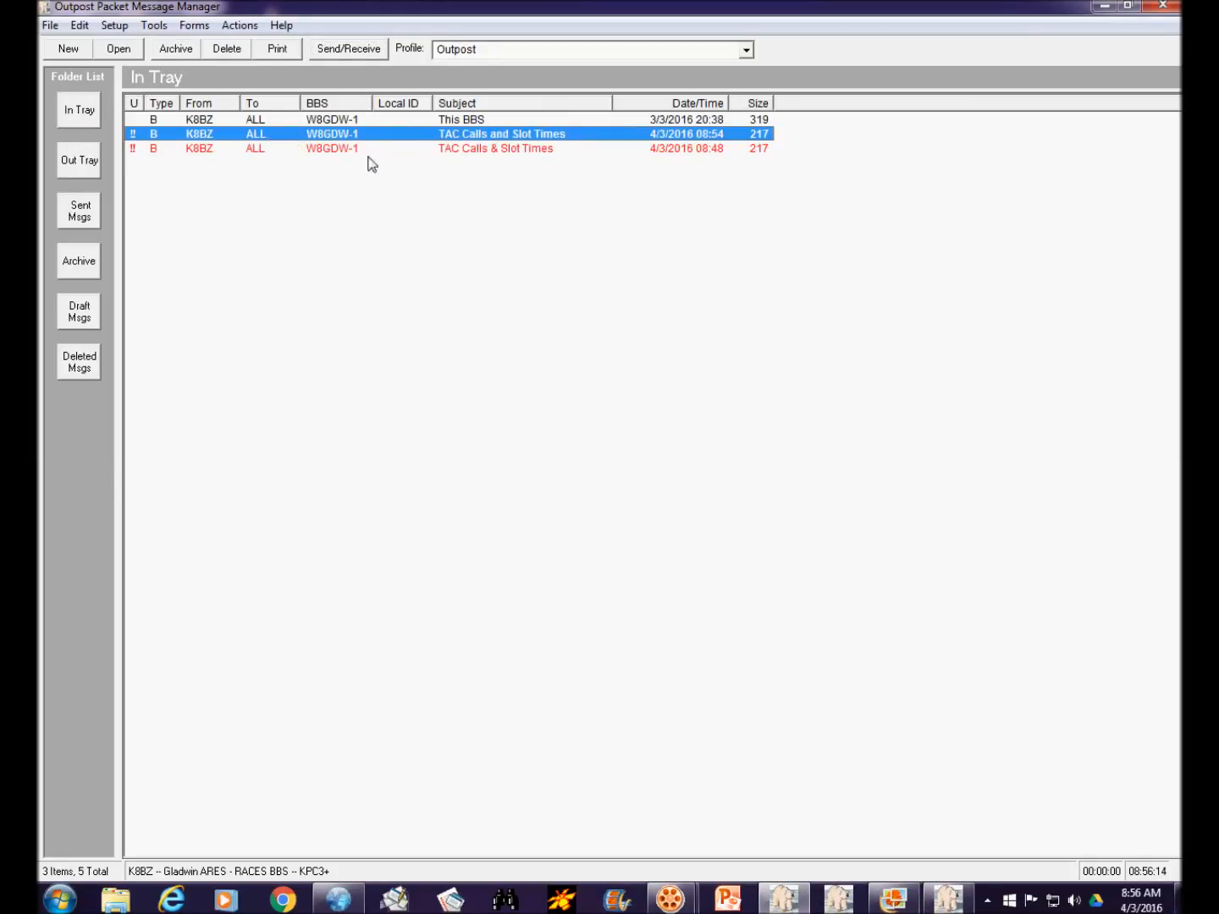
left_click(453, 121)
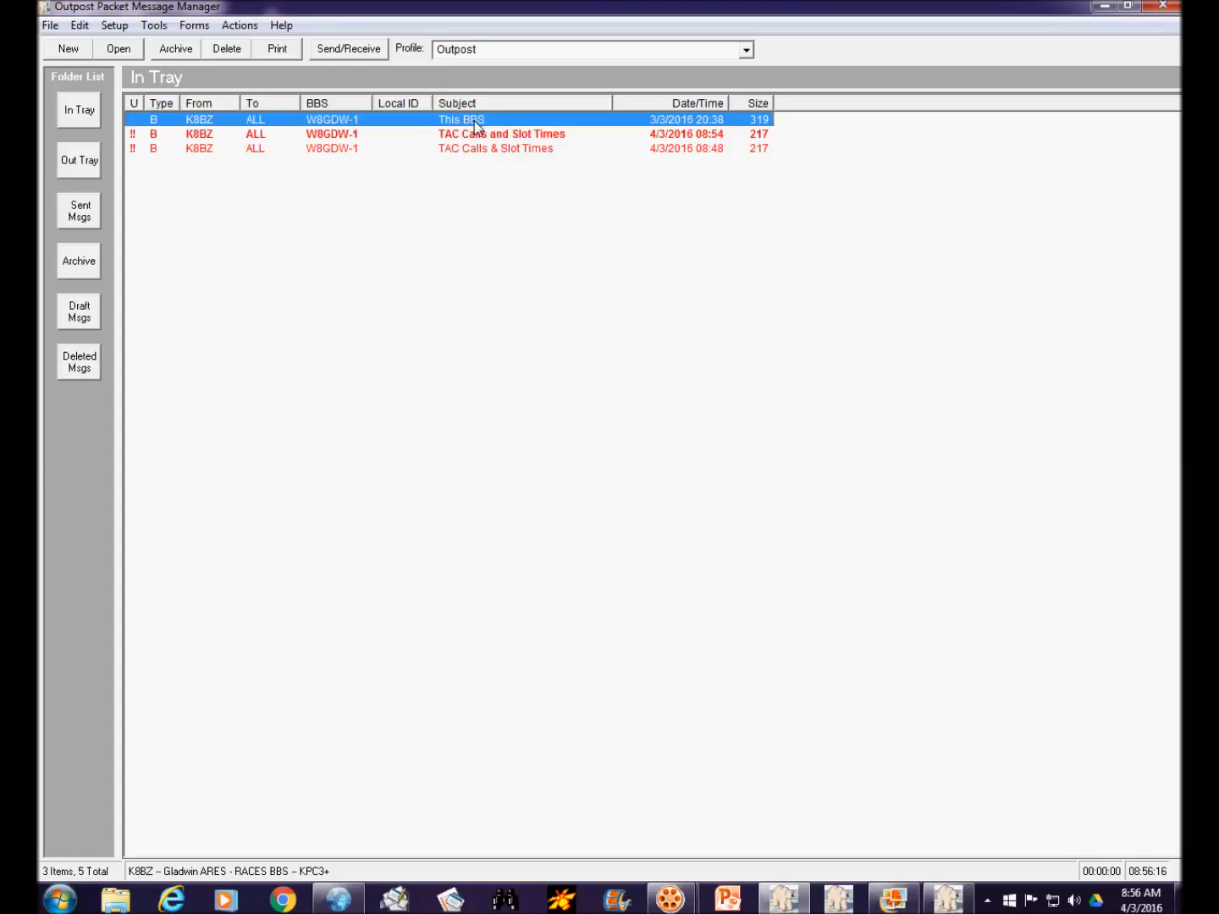
left_click(516, 136)
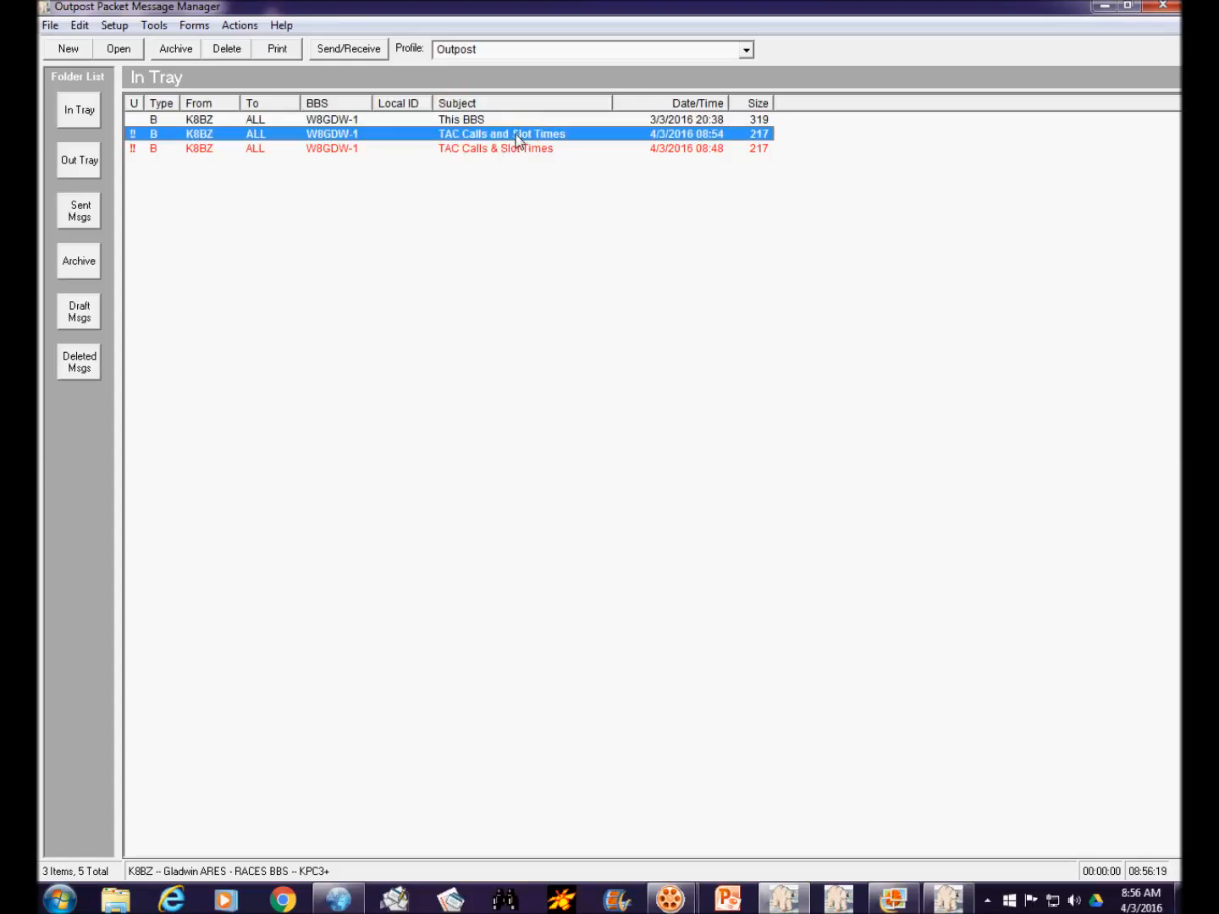
left_click(119, 51)
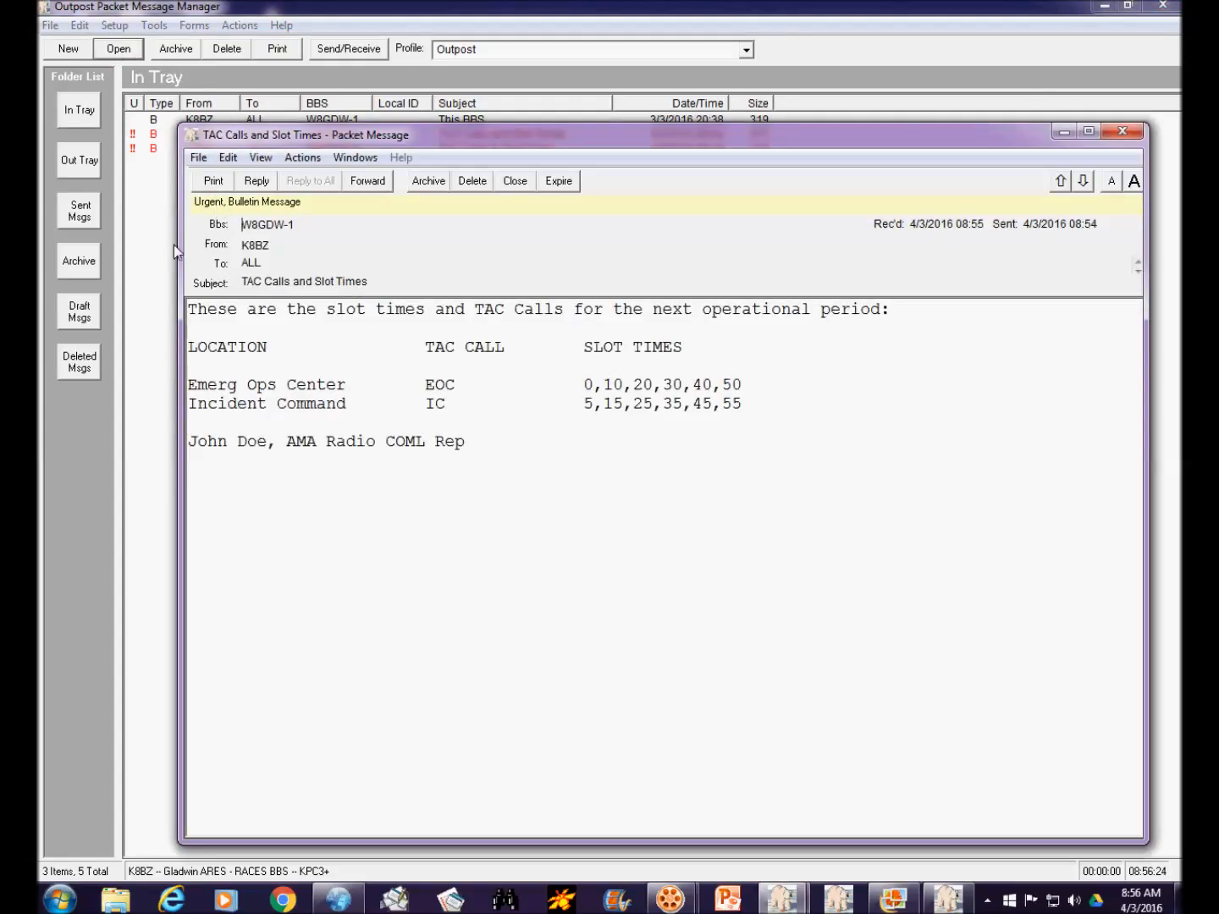
left_click(1122, 131)
Step: Run another send/receive session to retrieve the bulletin's delivery receipt, and open the receipt to read it before closing it
left_click(370, 49)
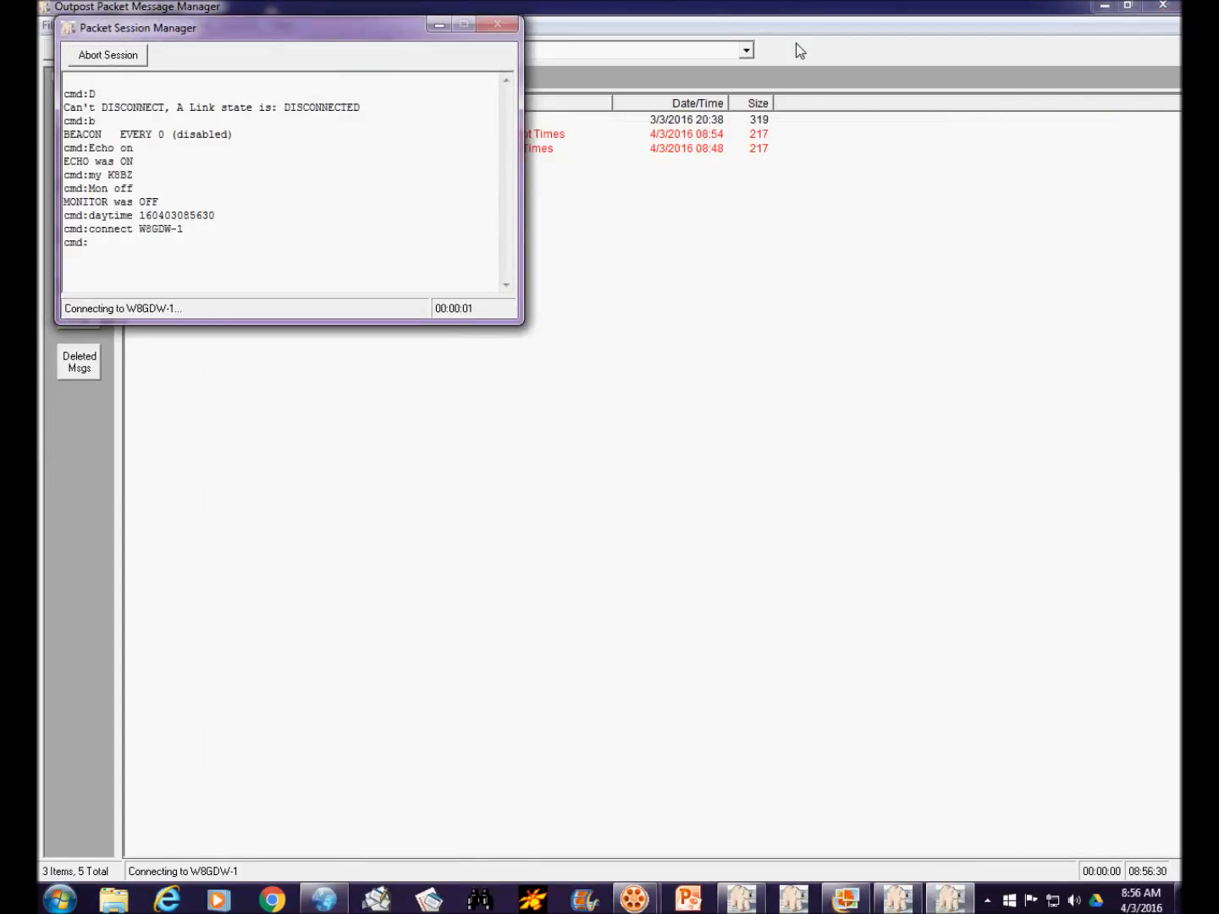
left_click_drag(264, 26, 733, 193)
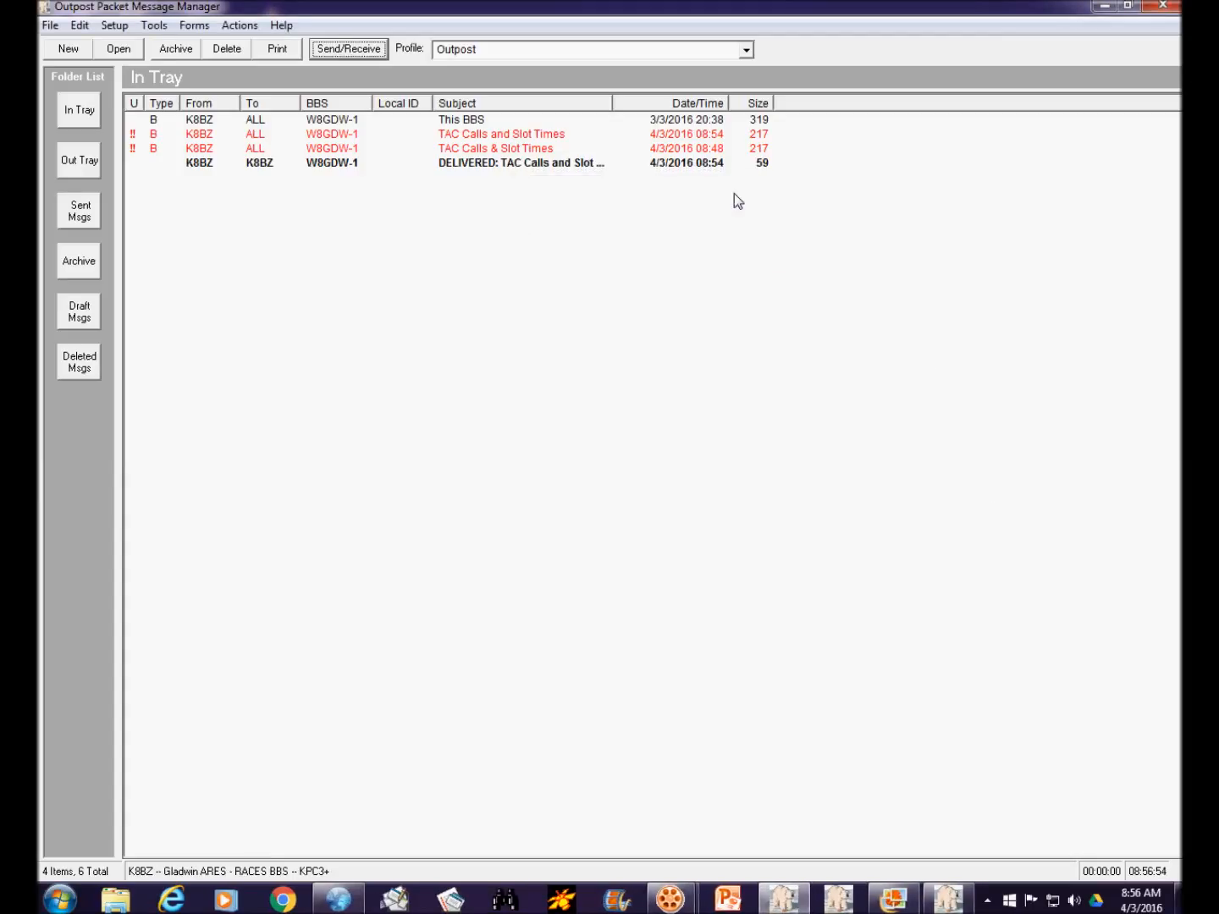
left_click(489, 165)
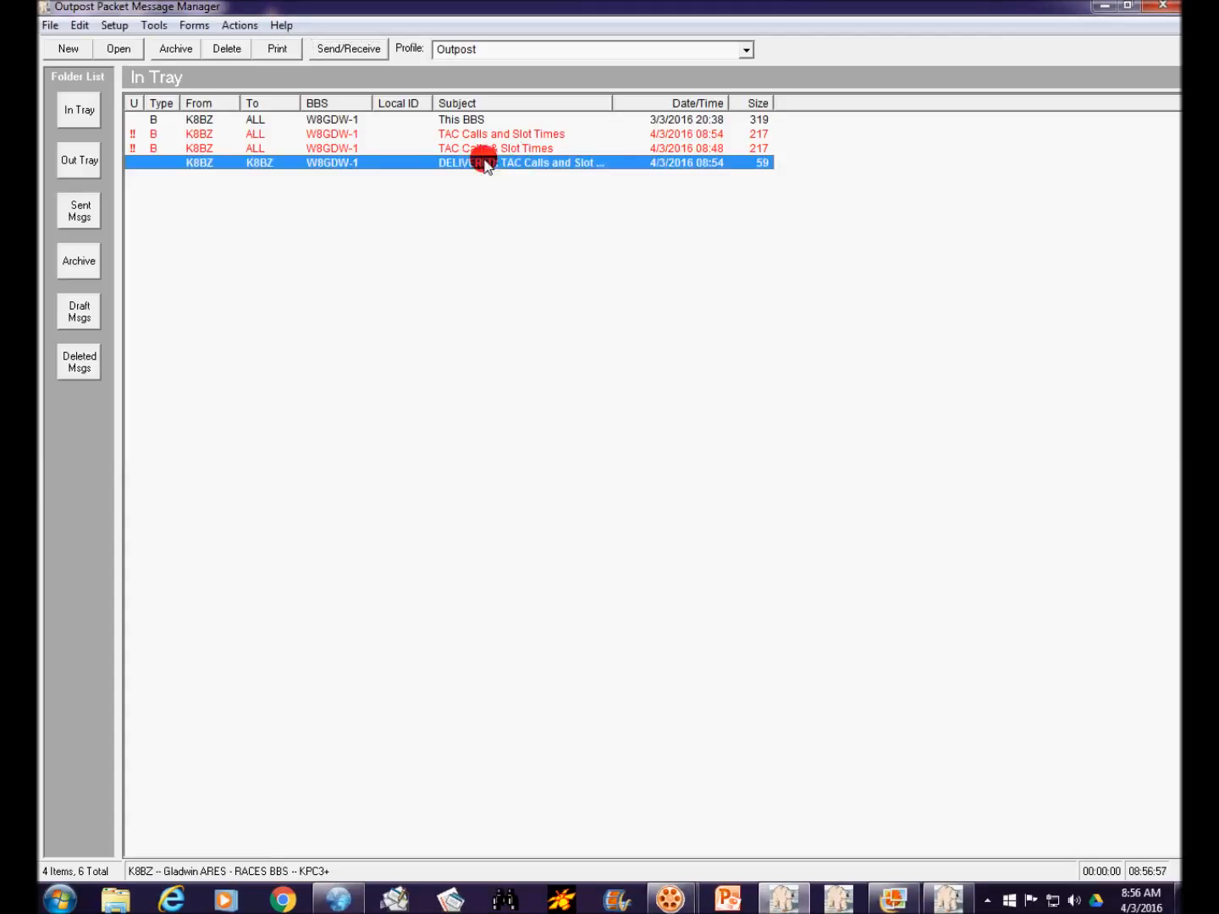
left_click(121, 50)
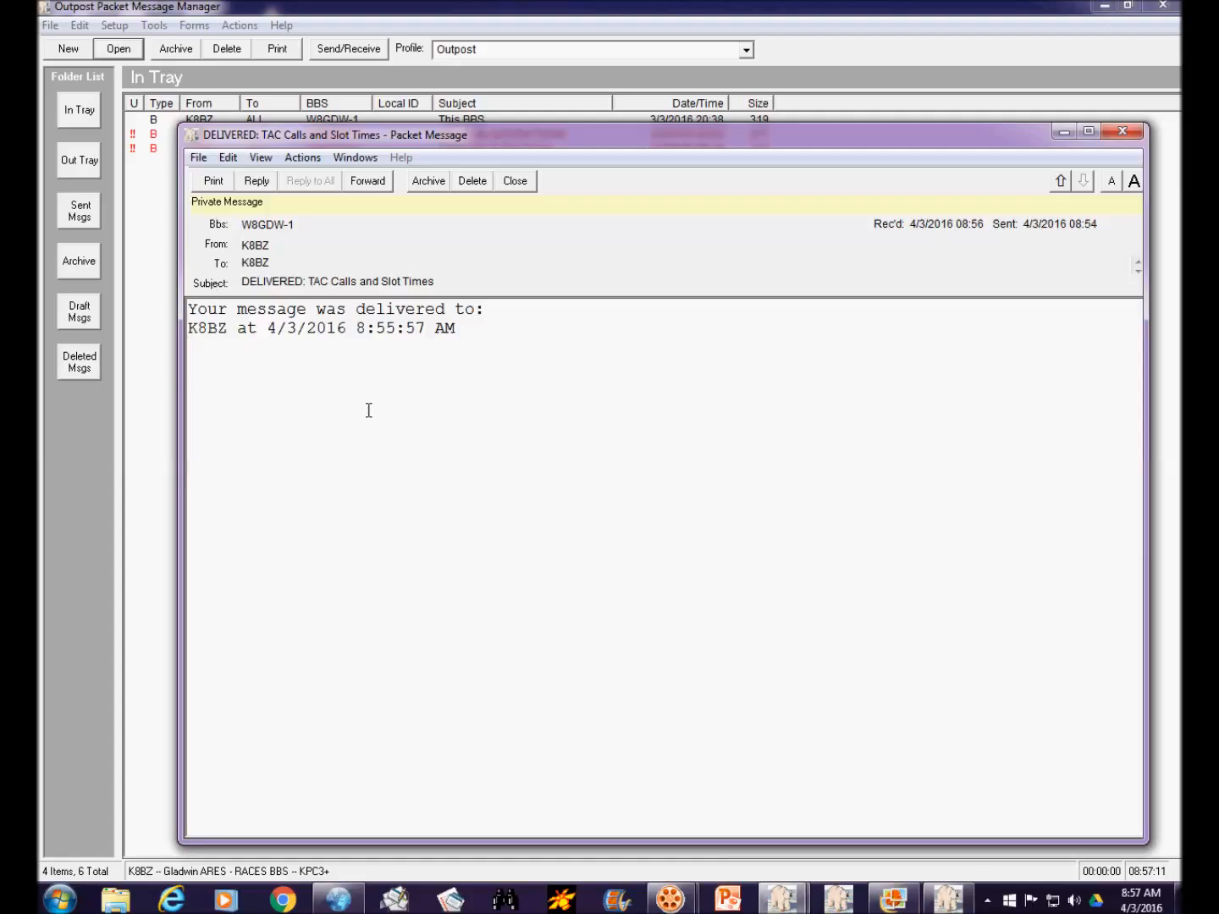
left_click(1123, 130)
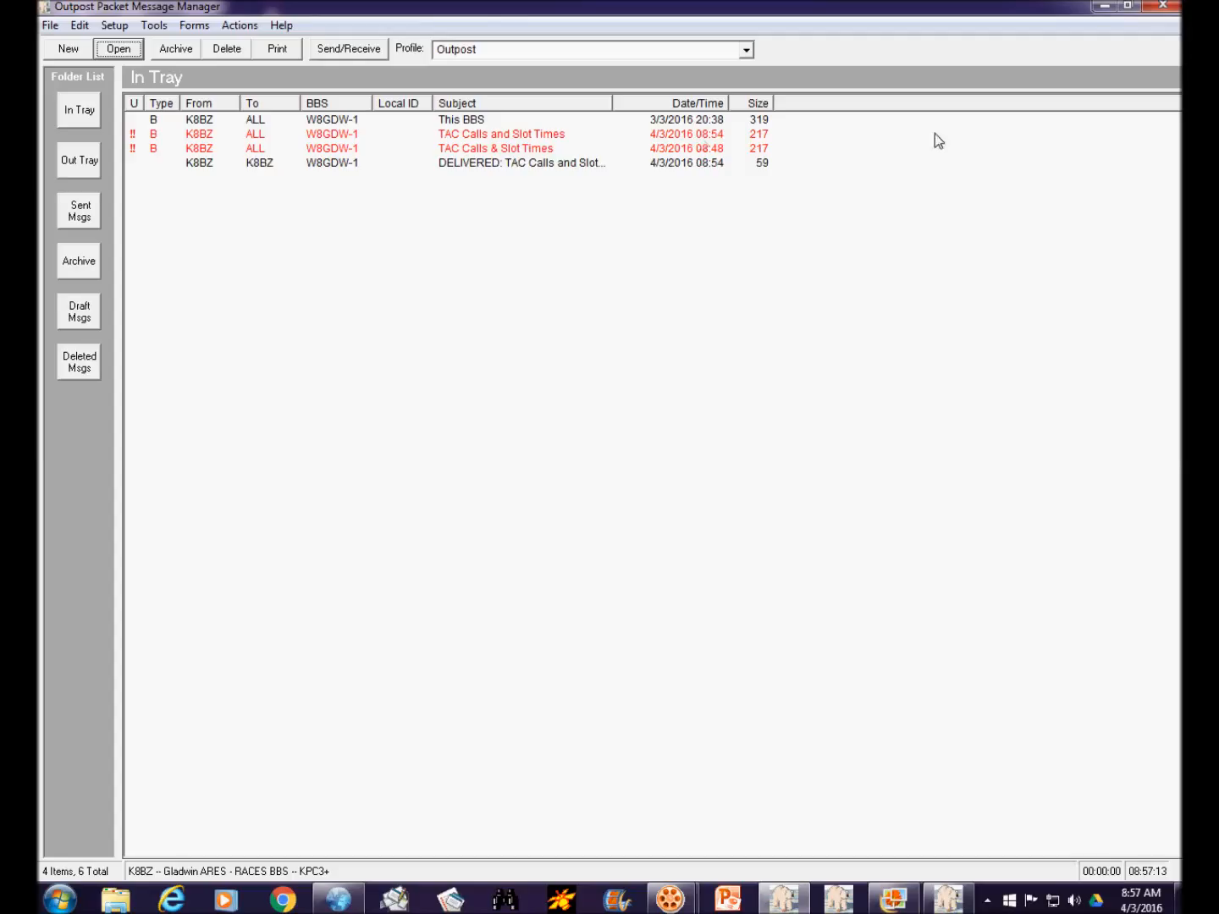
Step: Open the "TAC Calls and Slot Times" bulletin from the In Tray and expire it on the BBS
left_click(483, 133)
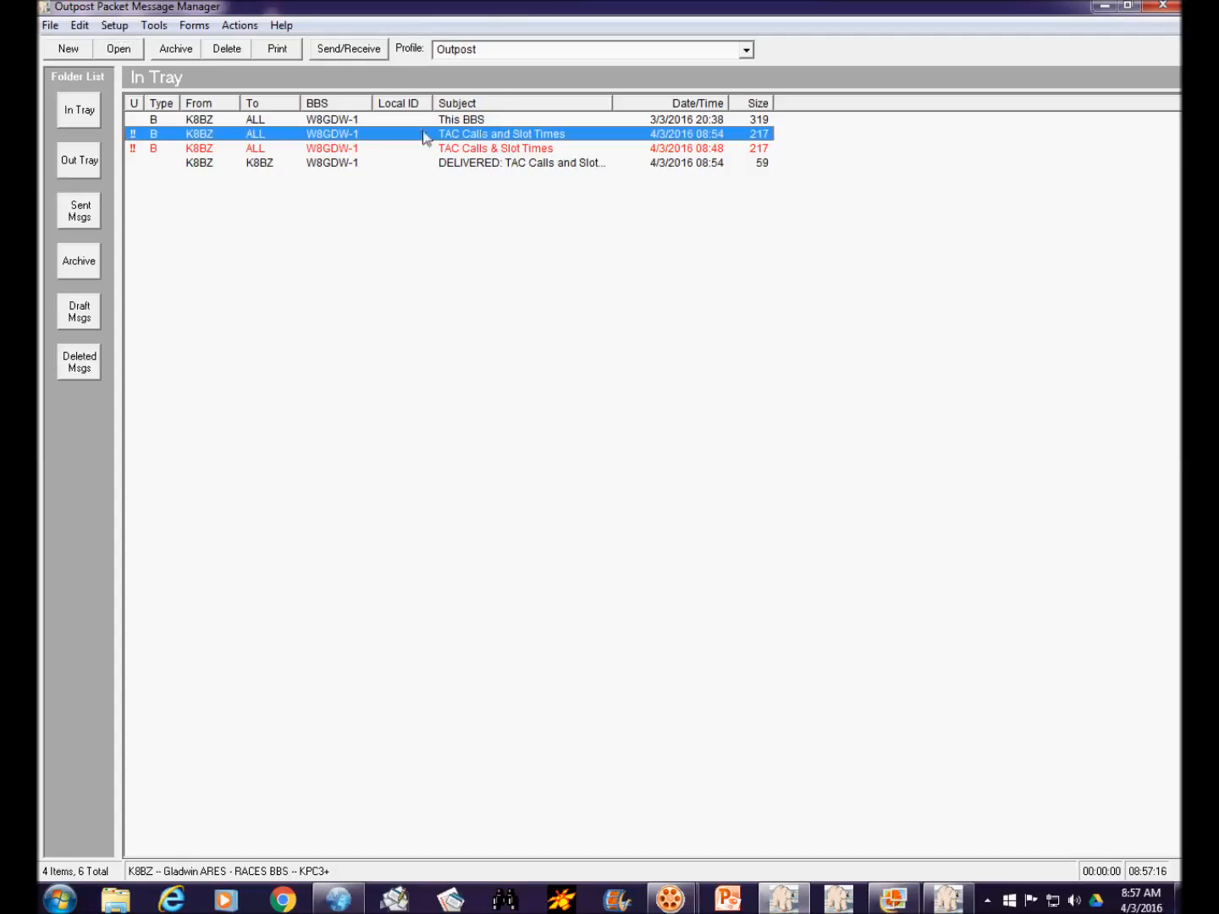
left_click(129, 49)
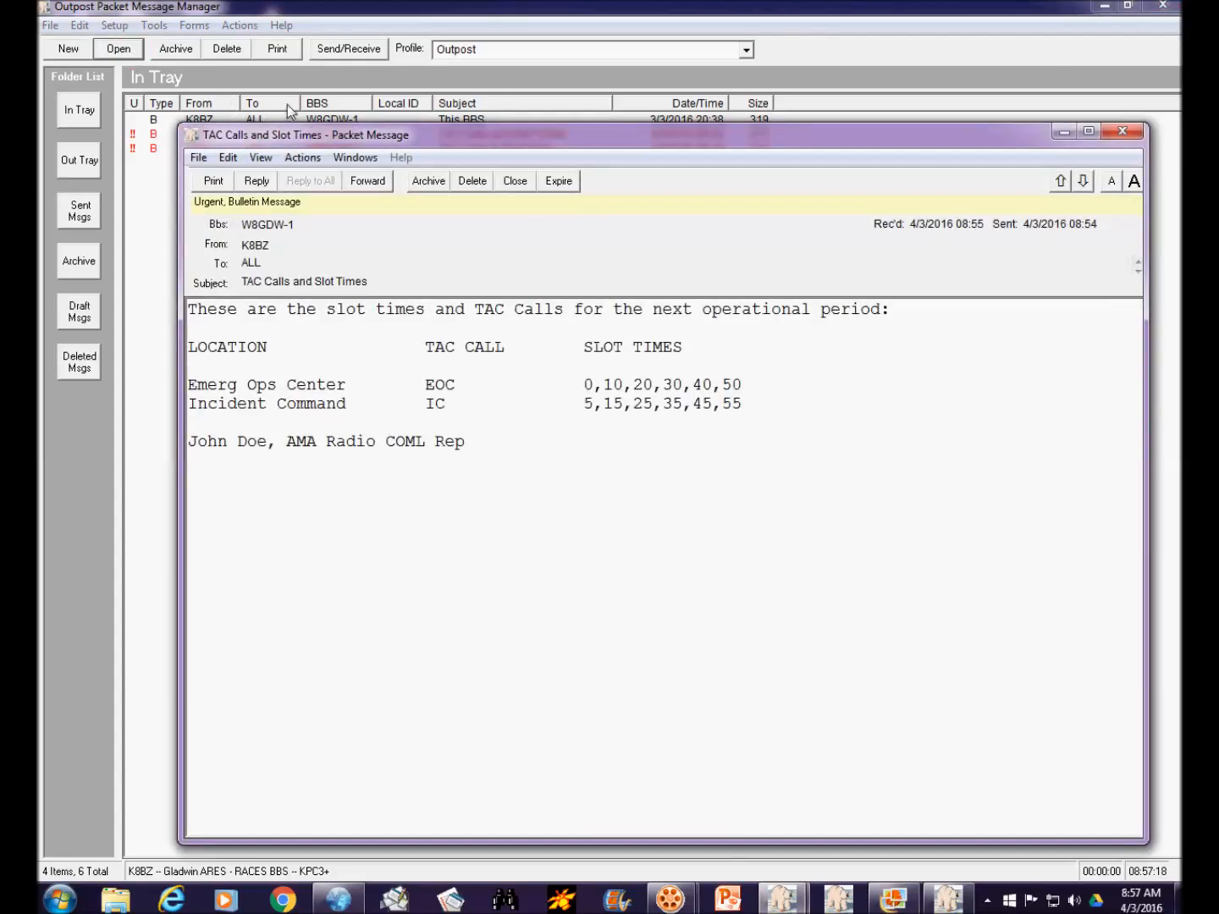
left_click(562, 182)
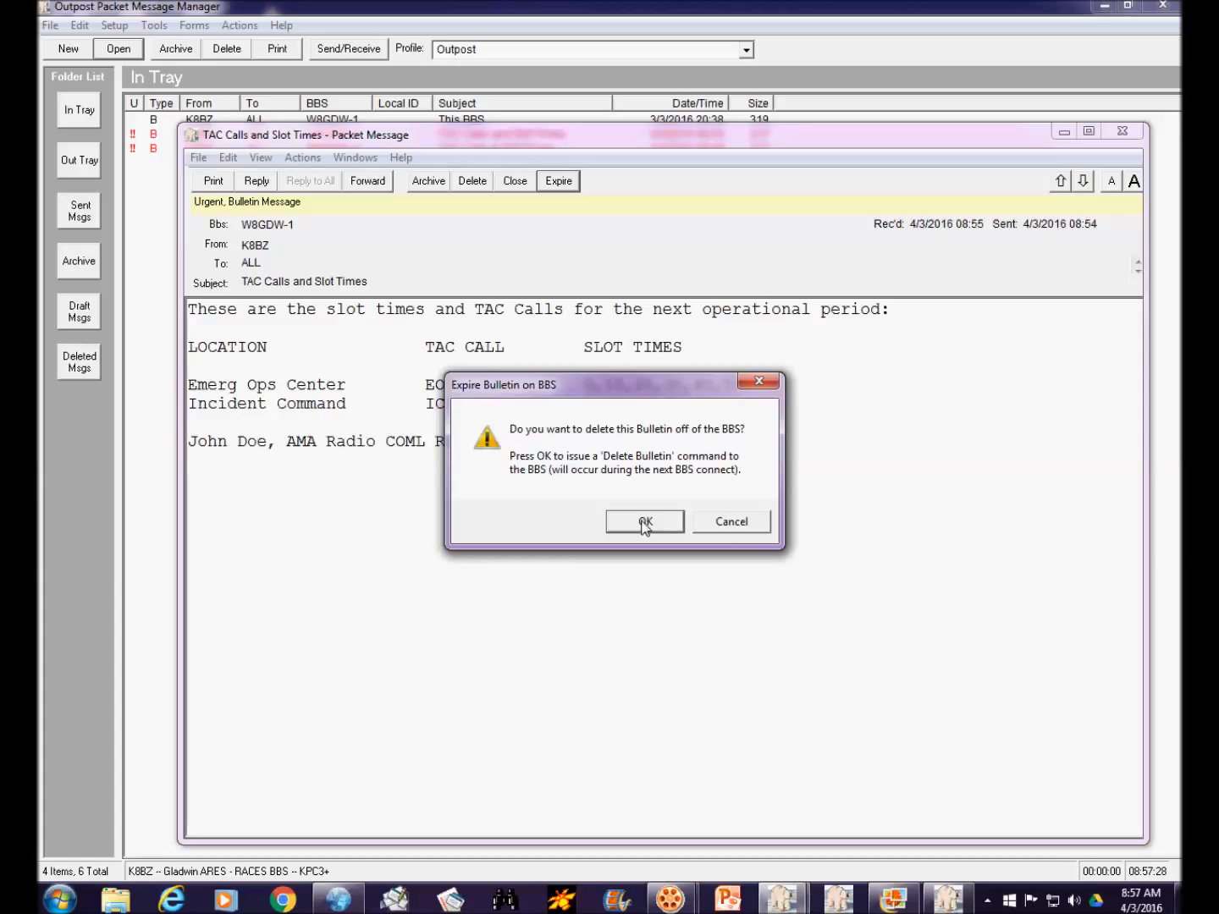
left_click(644, 523)
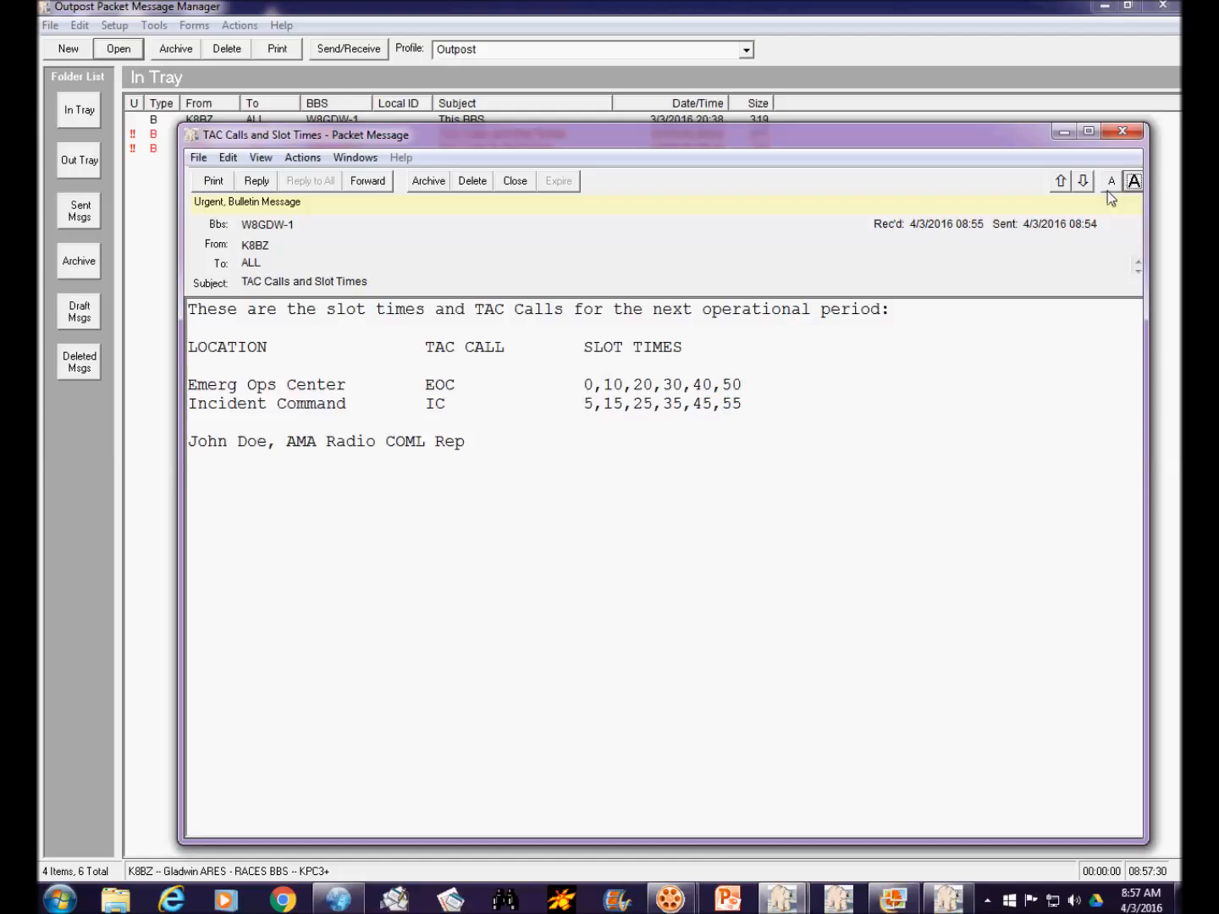
Step: Go to the following message, the "TAC Calls & Slot Times" bulletin, and expire it on the BBS as well
left_click(1082, 180)
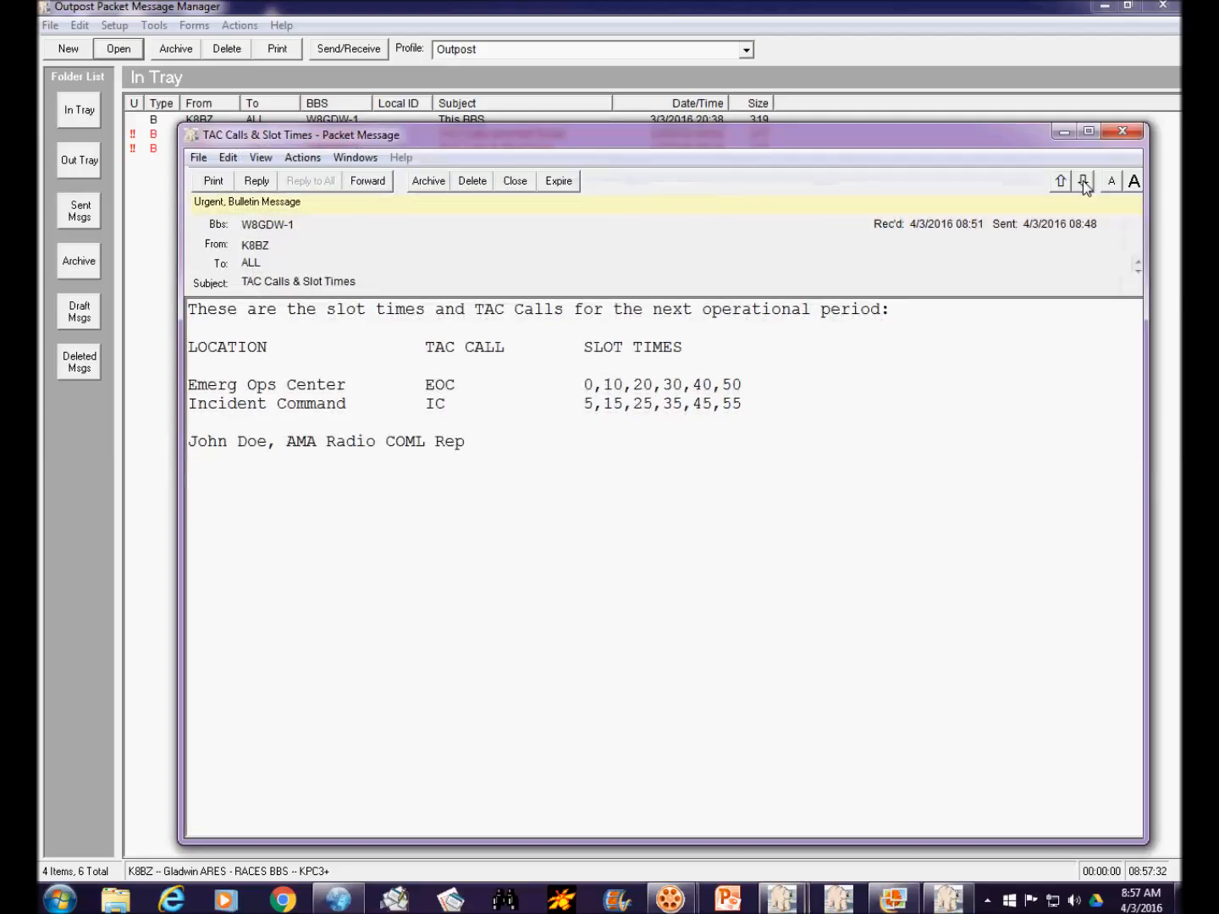
left_click(559, 180)
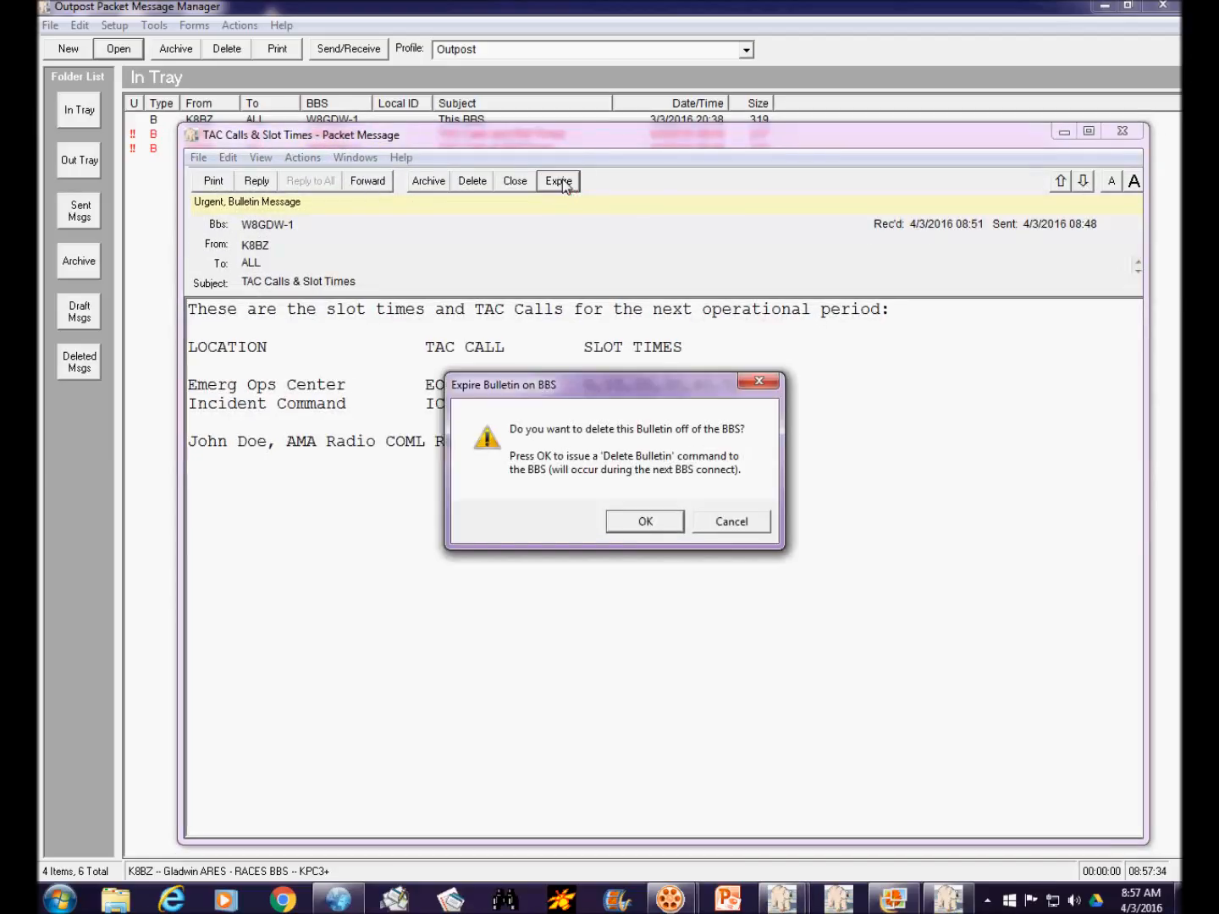
left_click(644, 524)
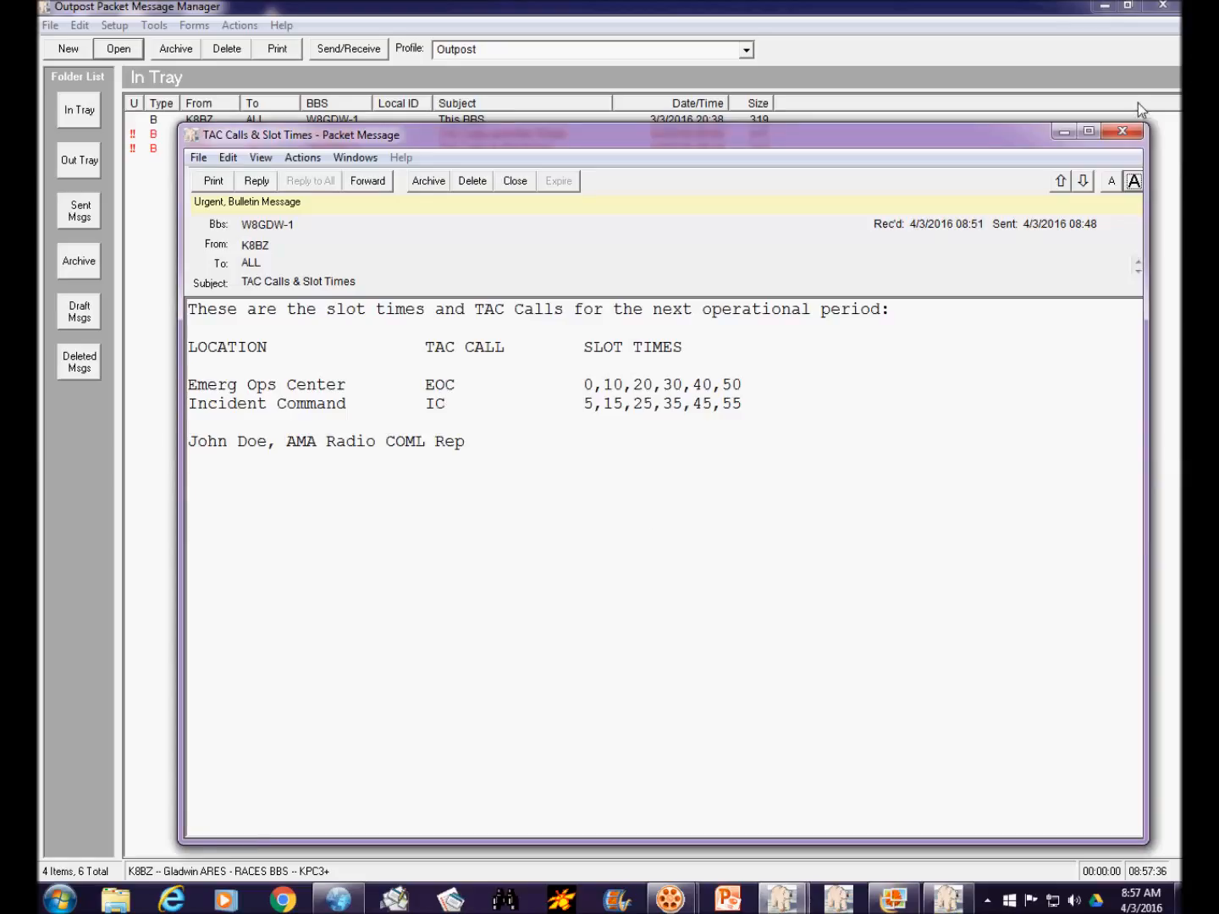
Step: Close the bulletin and run a send/receive session to issue the bulletin deletions to the BBS
left_click(1120, 133)
left_click(351, 49)
left_click_drag(416, 114, 668, 339)
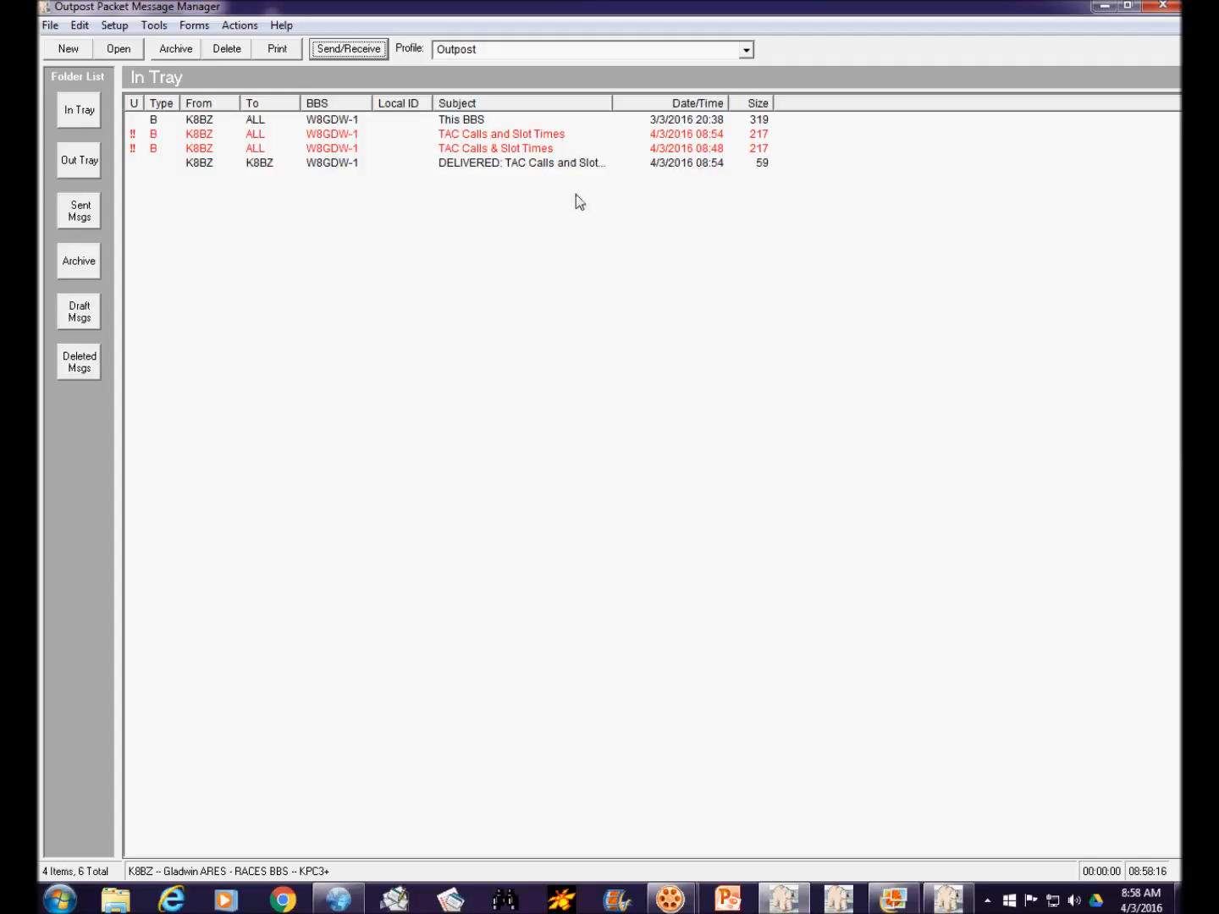
Step: Look through the In Tray, Out Tray, Sent, Archive, Draft and Deleted folders for the messages they hold
left_click(75, 111)
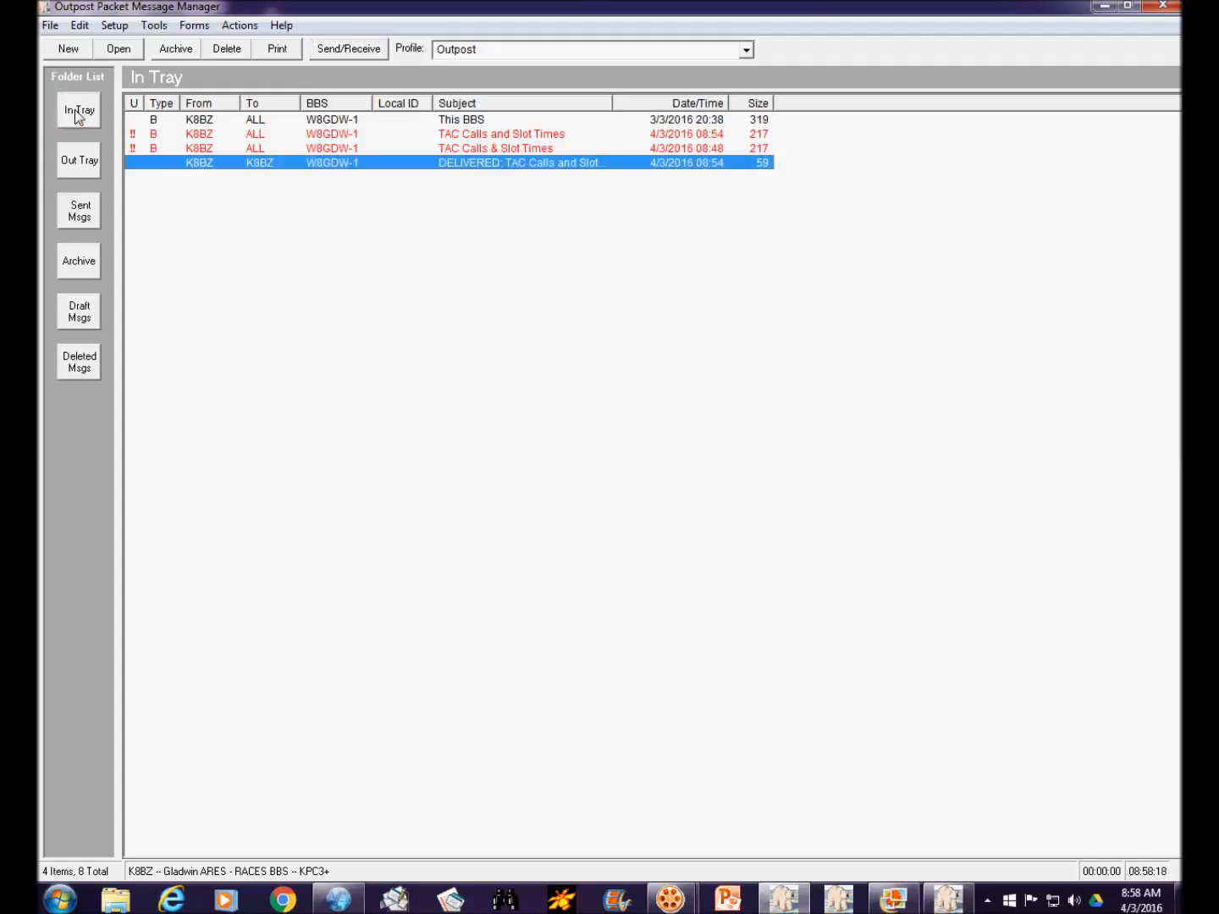
left_click(80, 164)
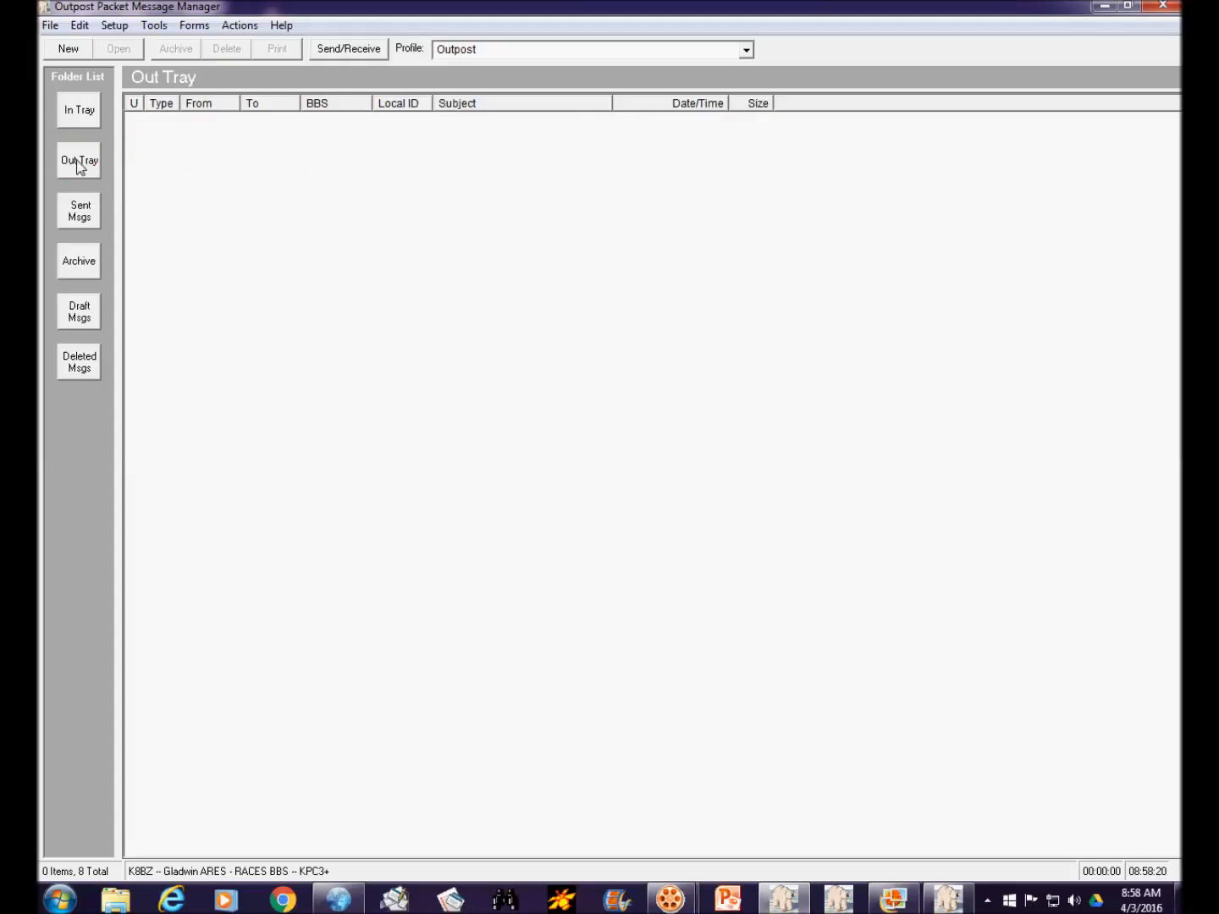
left_click(81, 215)
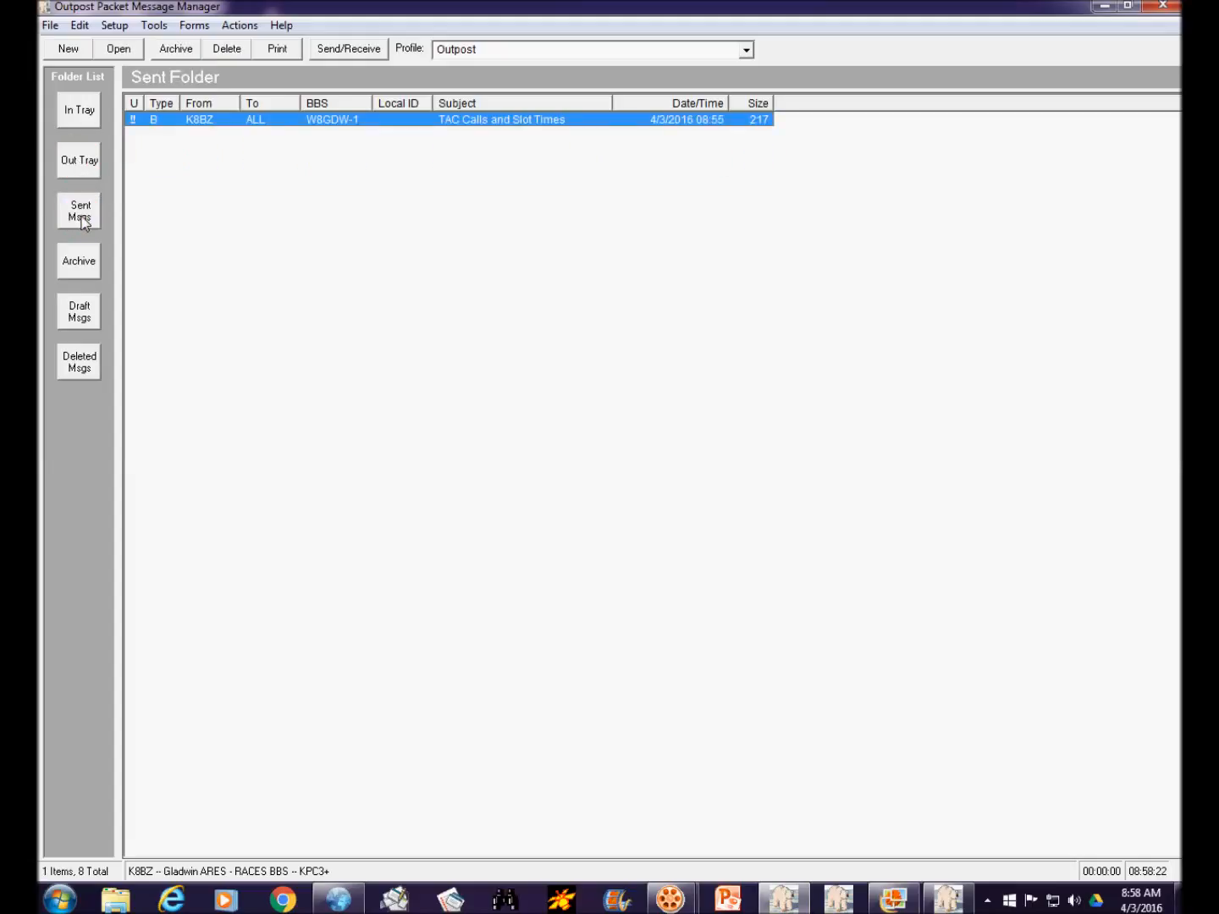
left_click(75, 264)
left_click(79, 314)
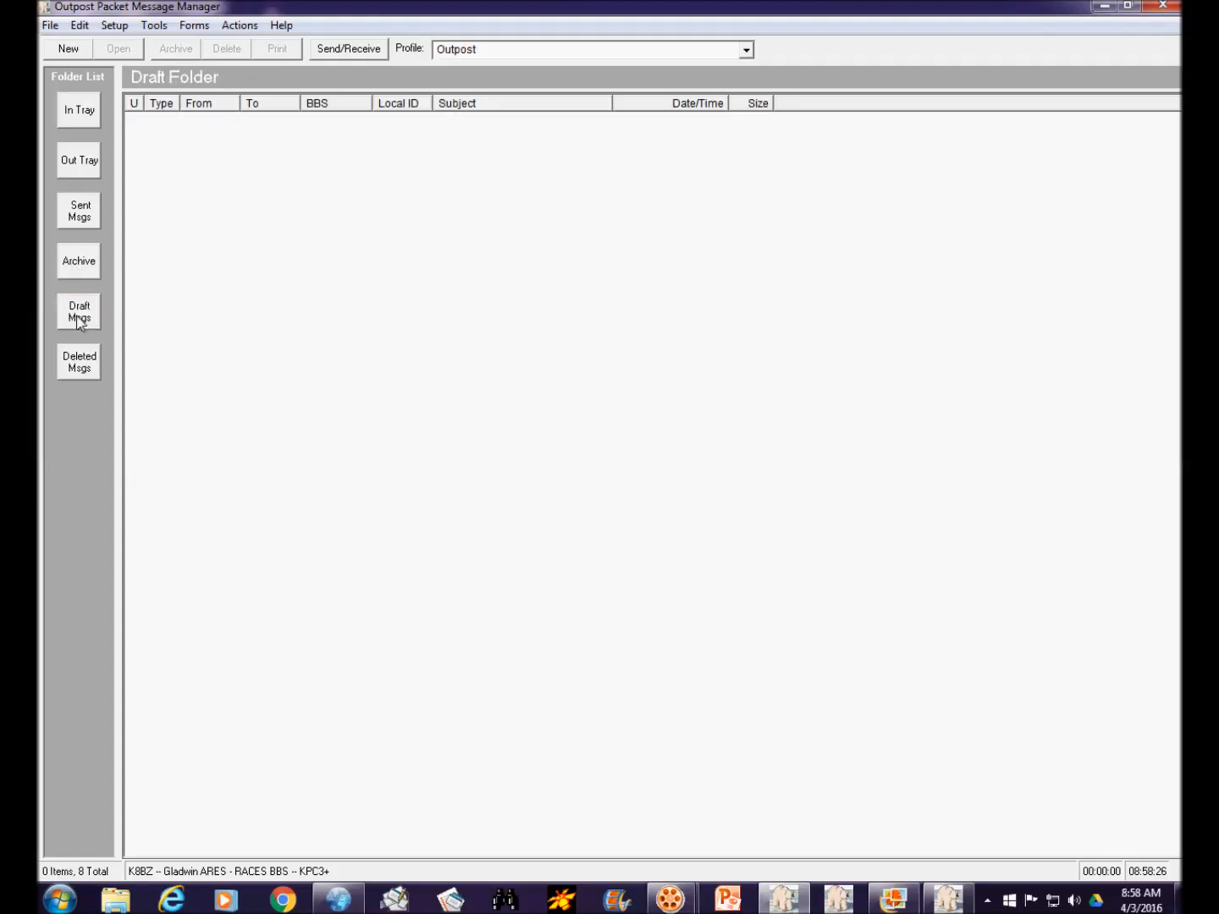
left_click(78, 362)
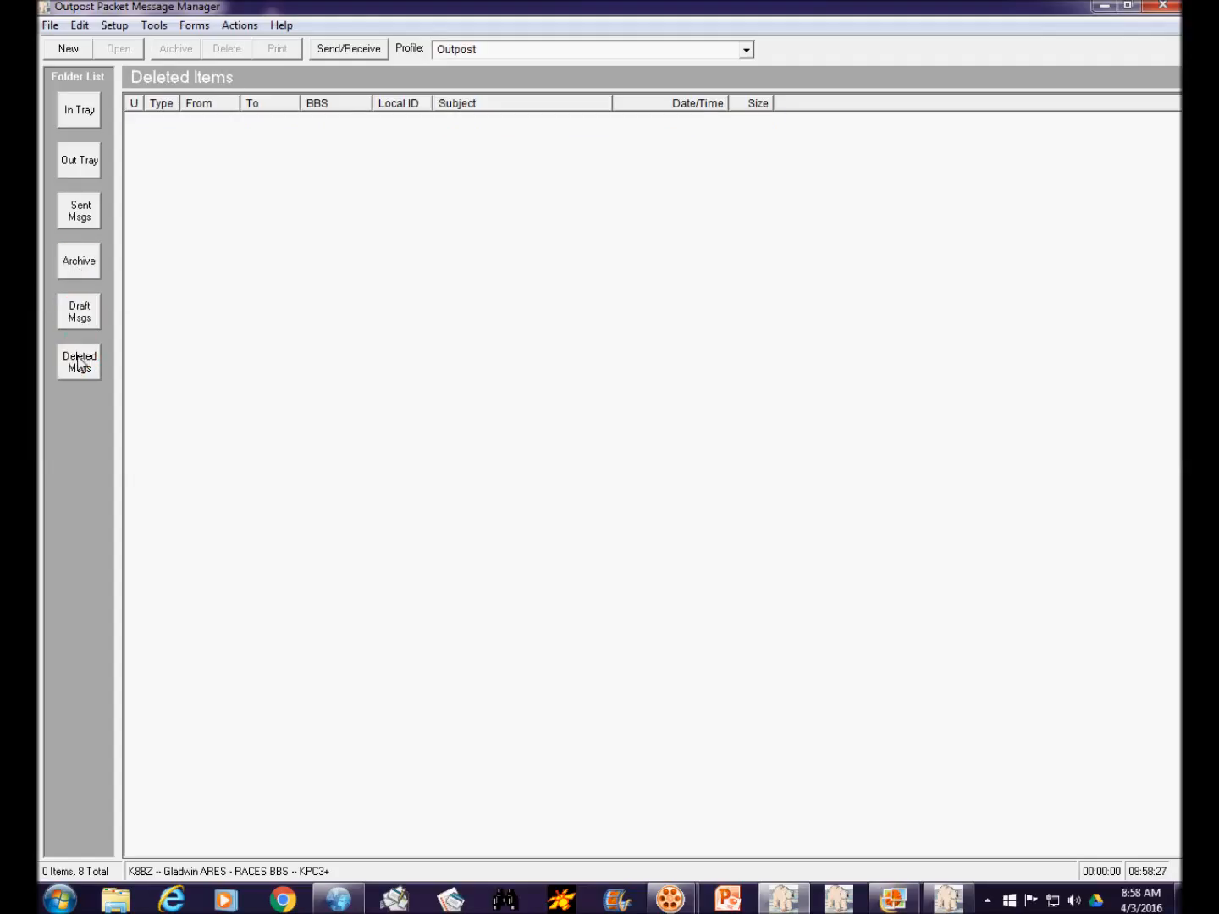
Step: Move all In Tray messages to the archive and display the Archive Folder
left_click(82, 116)
left_click_drag(743, 340, 203, 78)
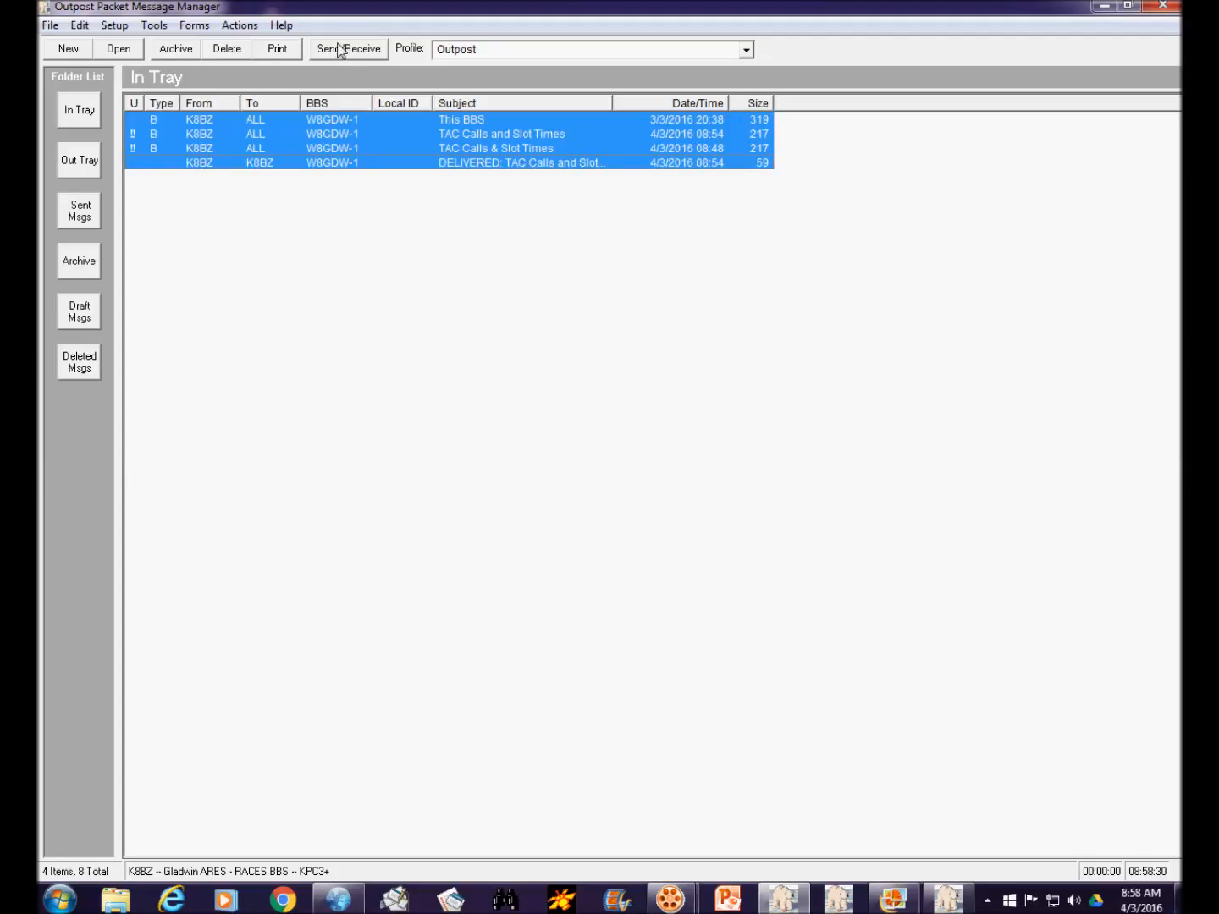
left_click(175, 49)
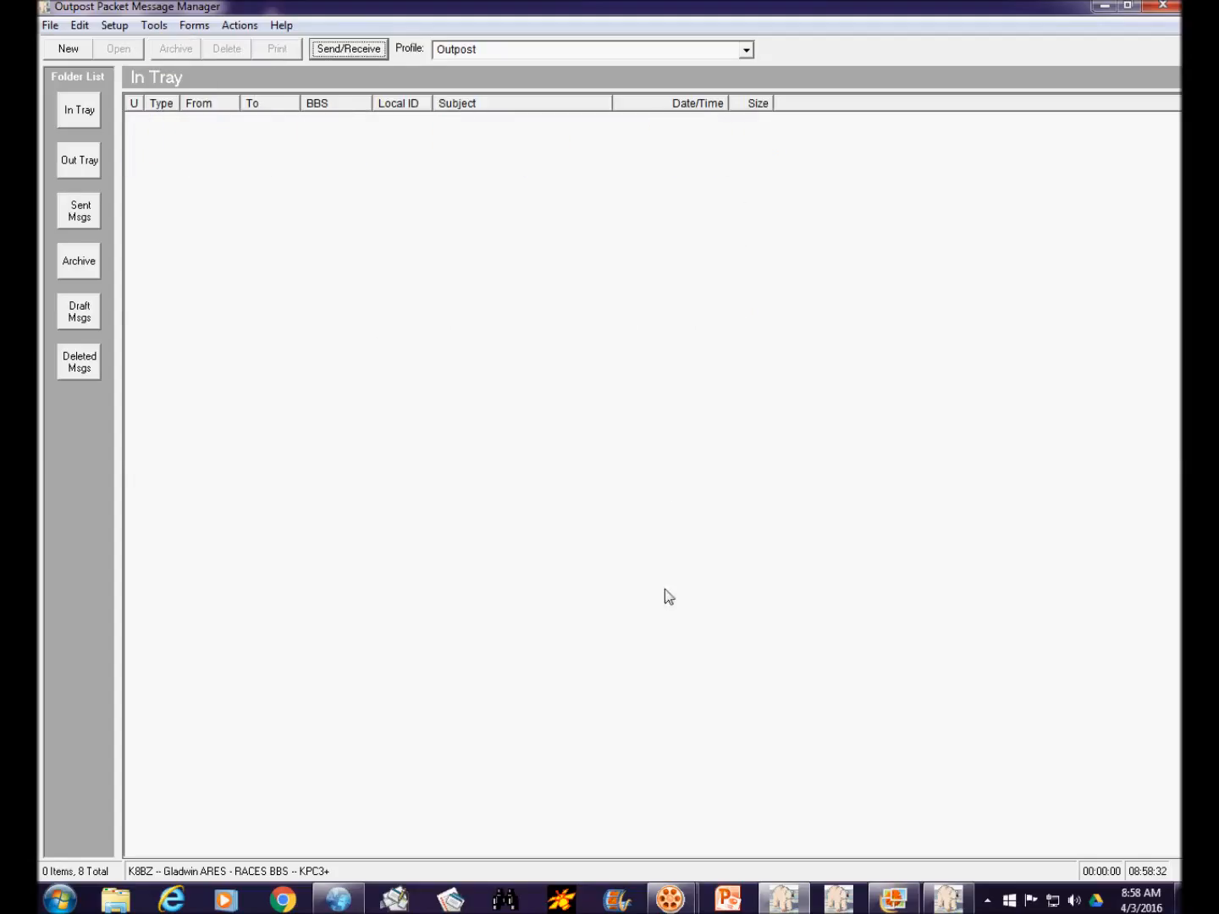
left_click(71, 258)
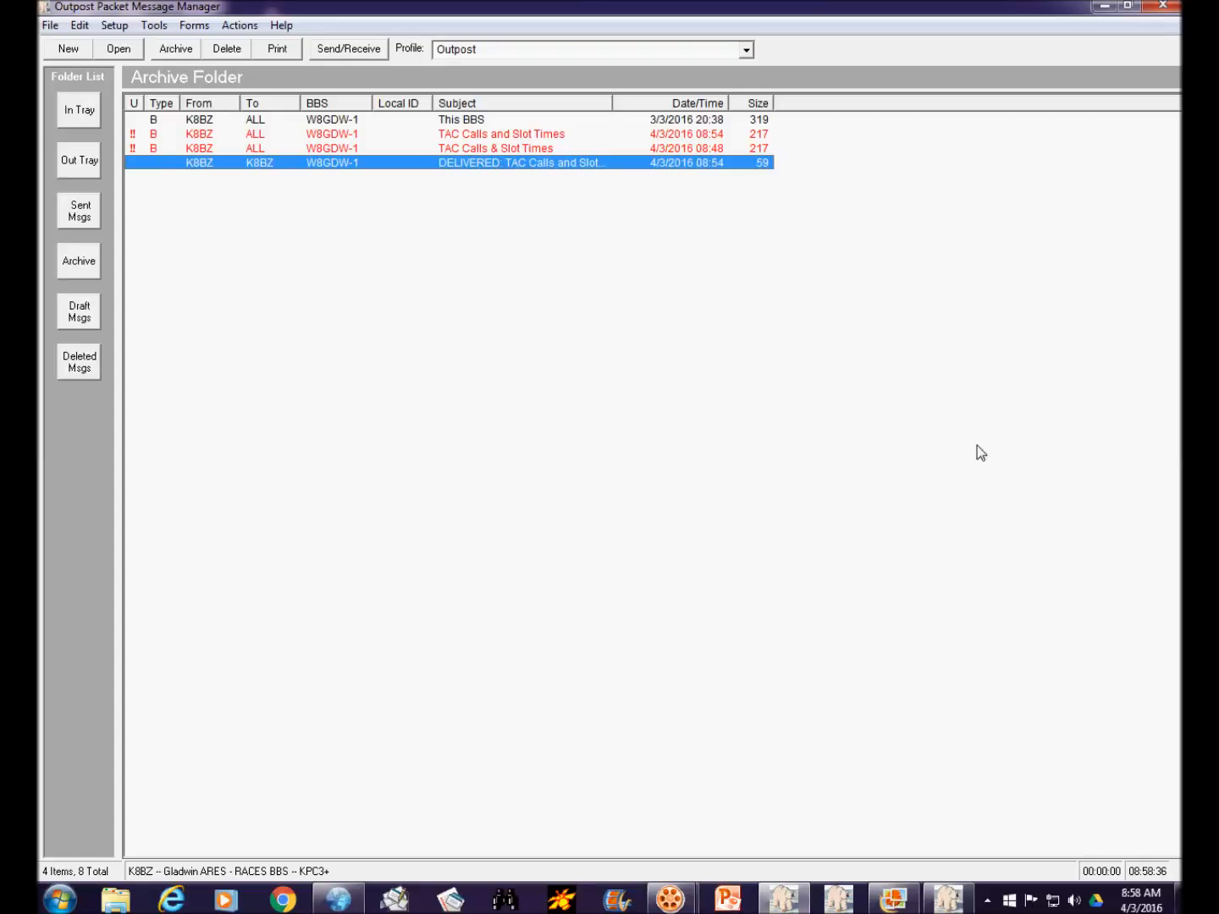
Step: Export the messages of all folders to the Desktop as an Outpost archive file named "Emerg Exerc"
left_click(50, 31)
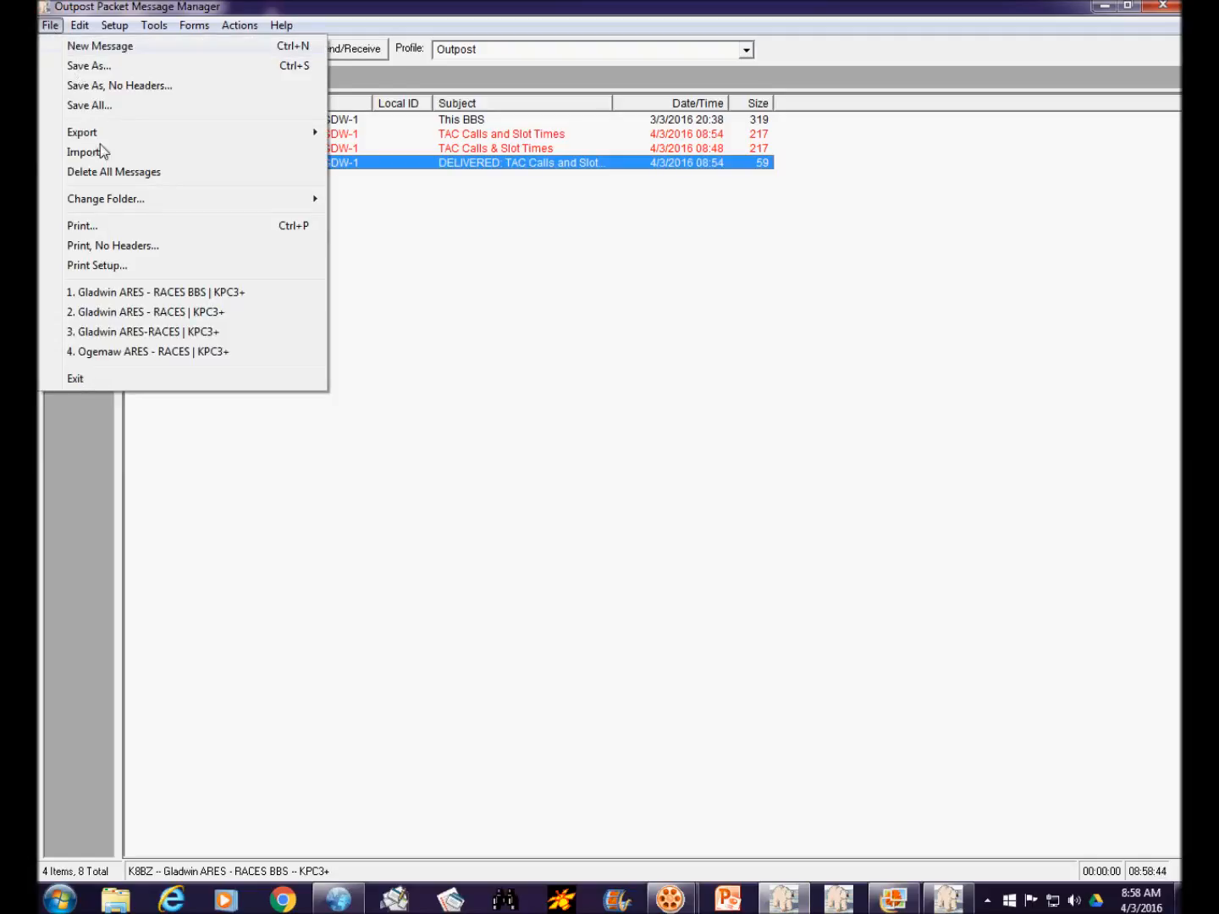
mouse_move(320, 132)
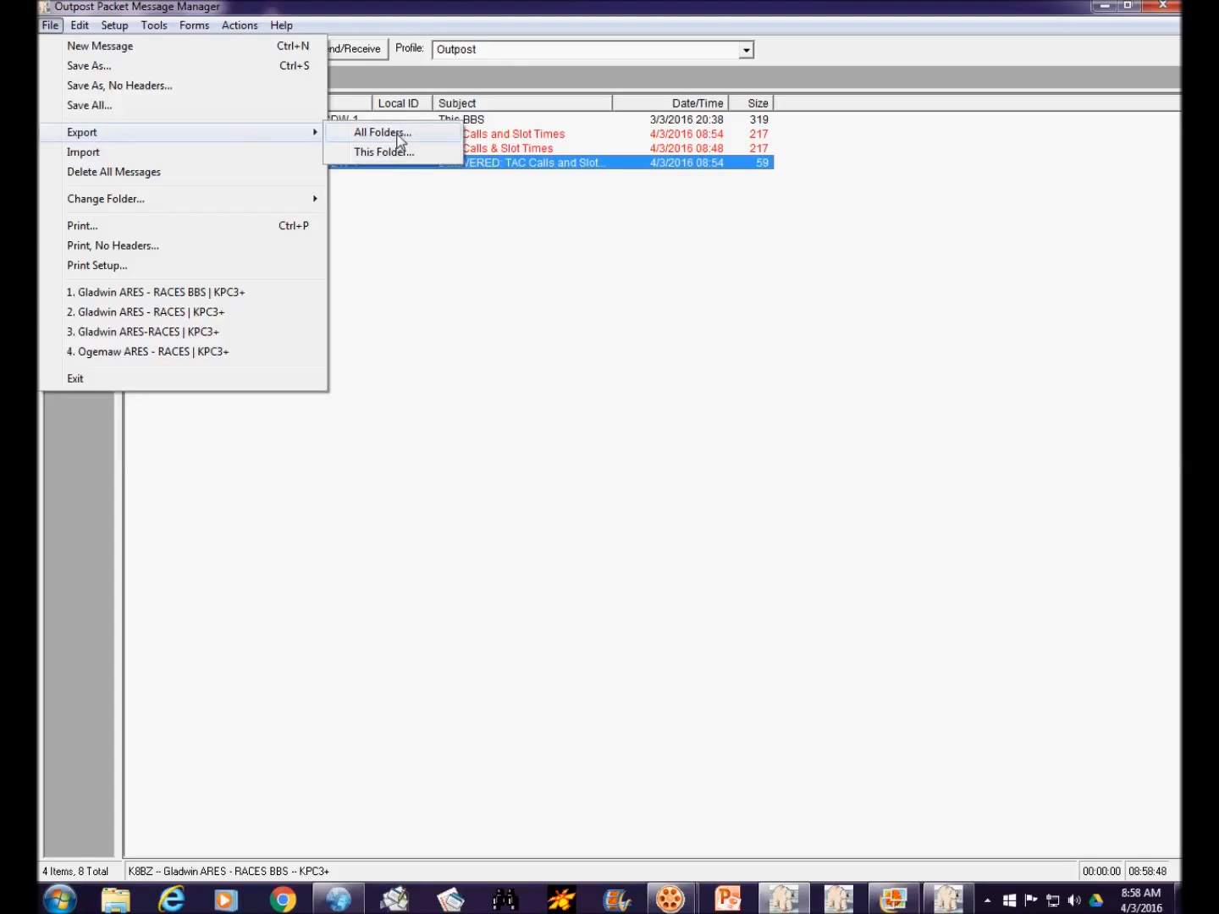
left_click(398, 135)
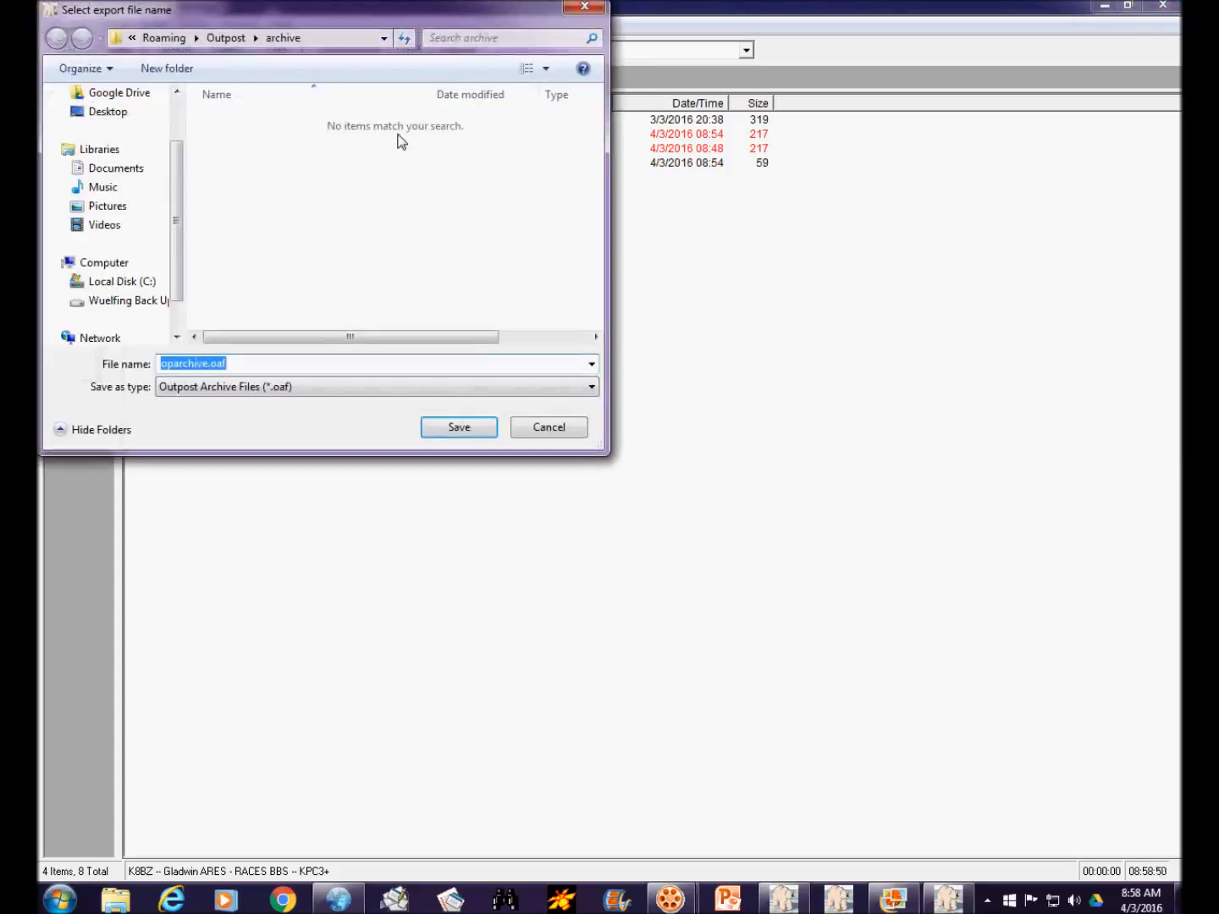
left_click(384, 39)
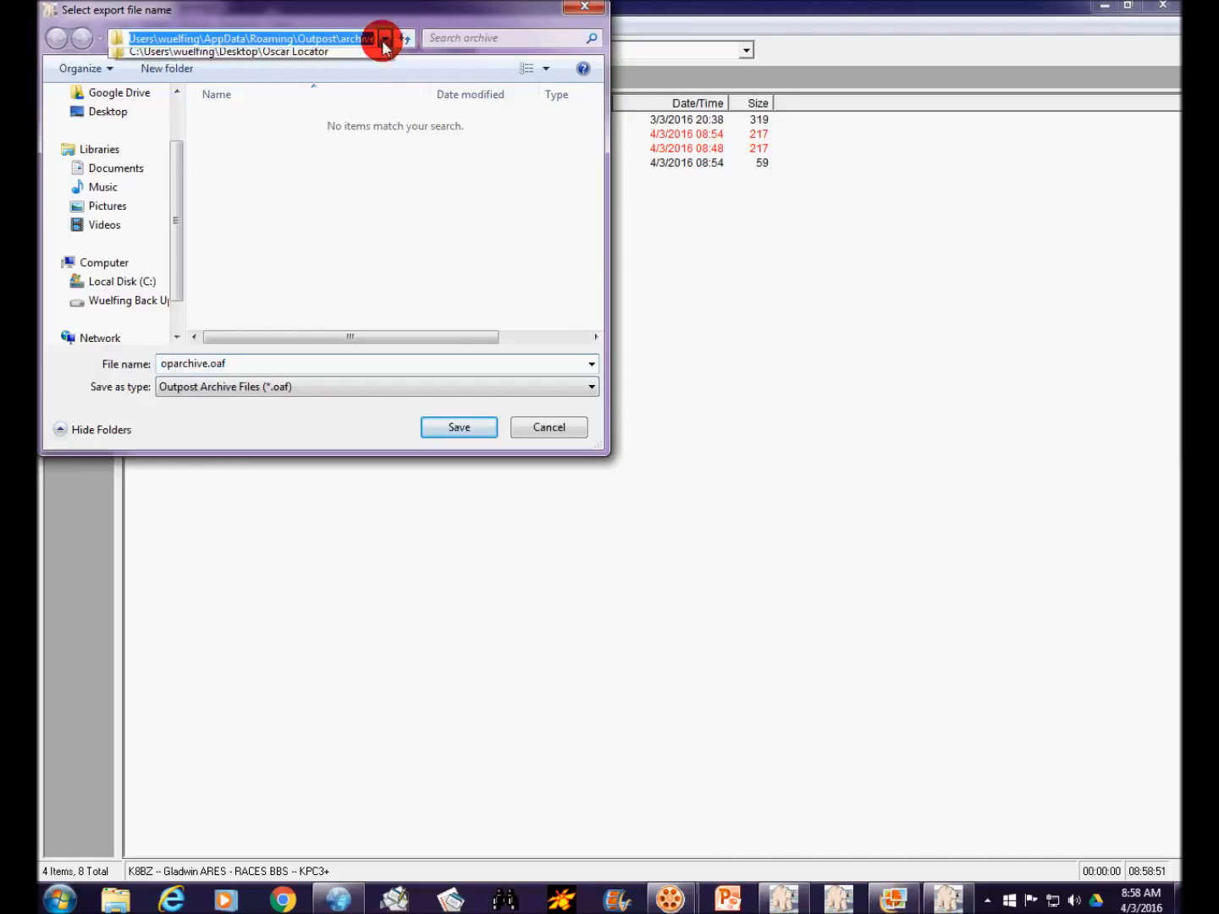
left_click(204, 58)
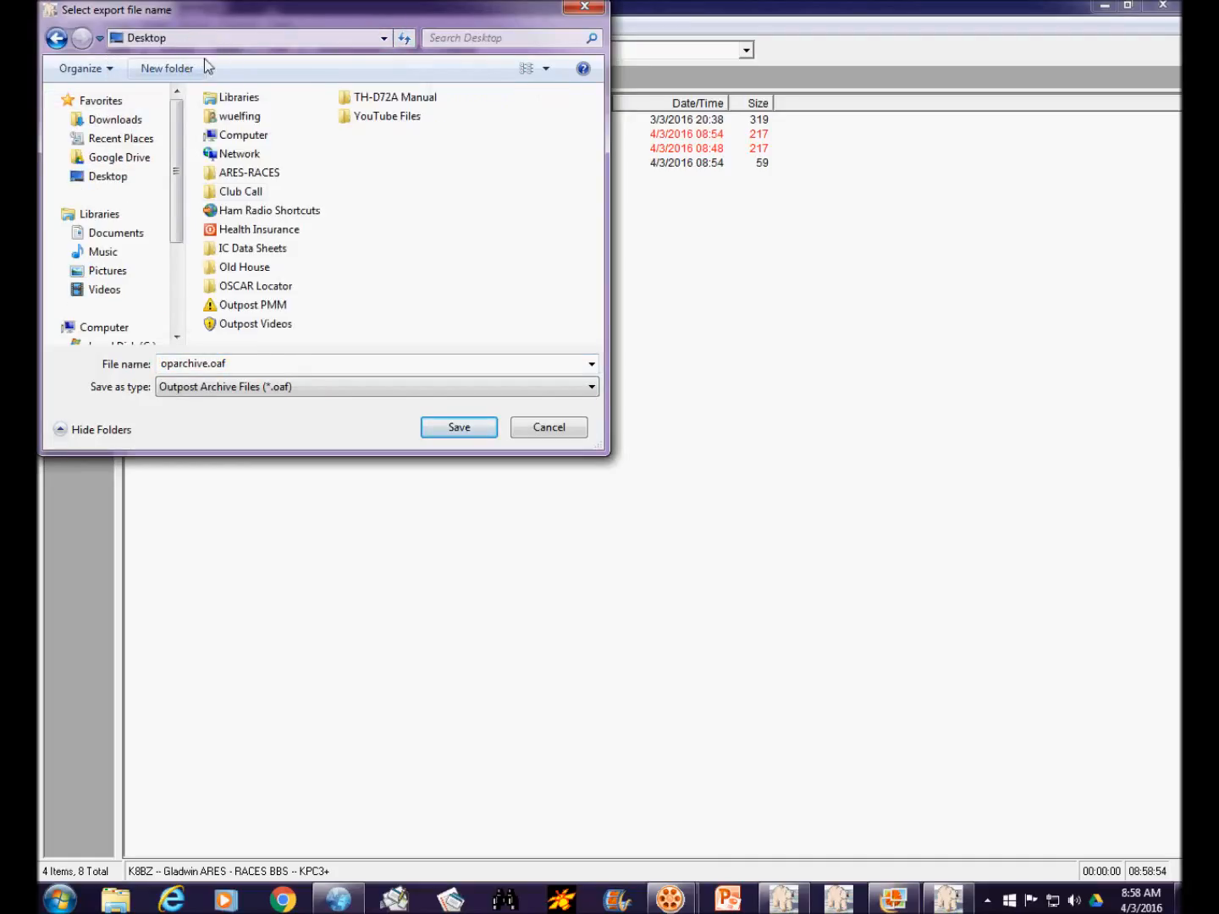
left_click(283, 363)
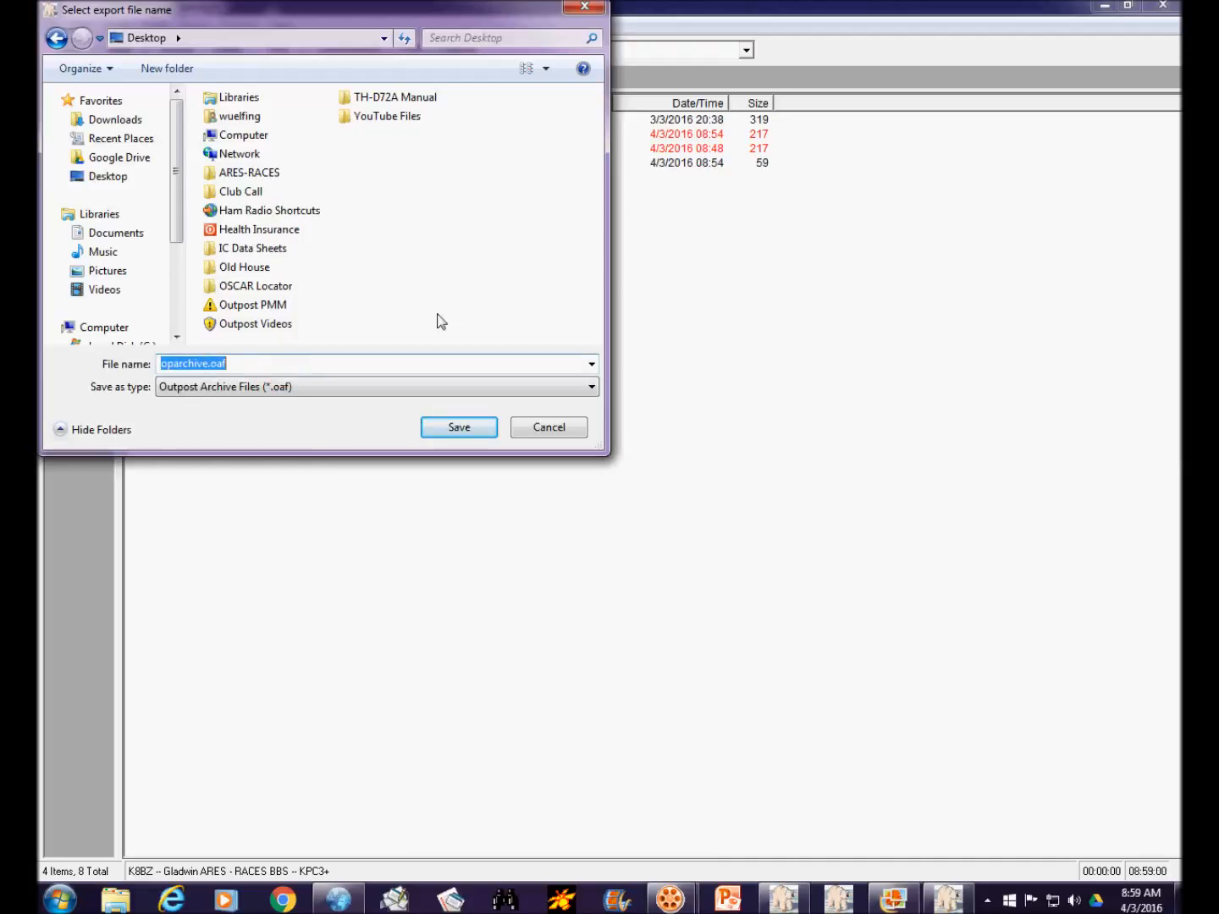
type("Emerg Exerc")
left_click(465, 426)
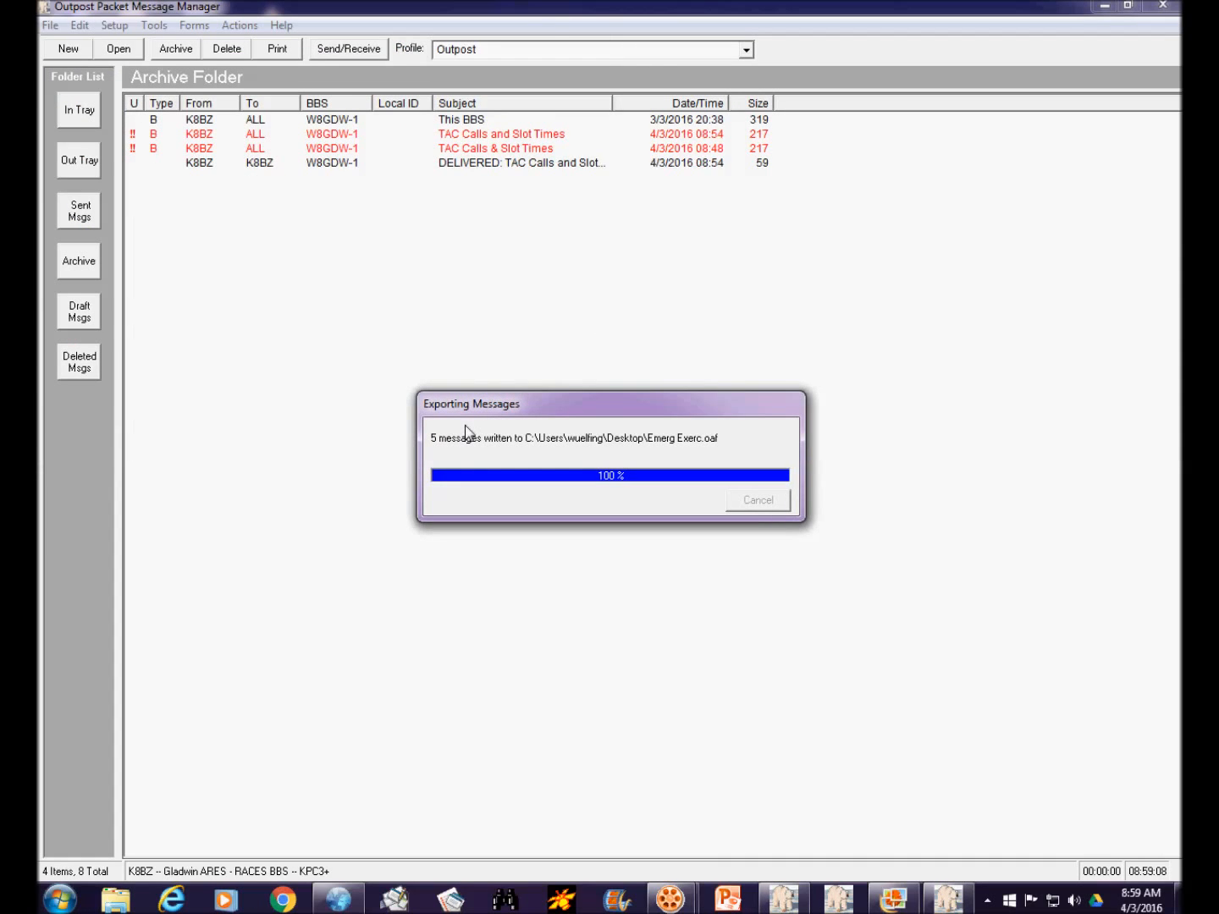
Step: Find the exported Emerg Exerc.oaf file on the desktop and try to open it in Windows, dismissing the program prompt
left_click(1104, 11)
left_click(1102, 8)
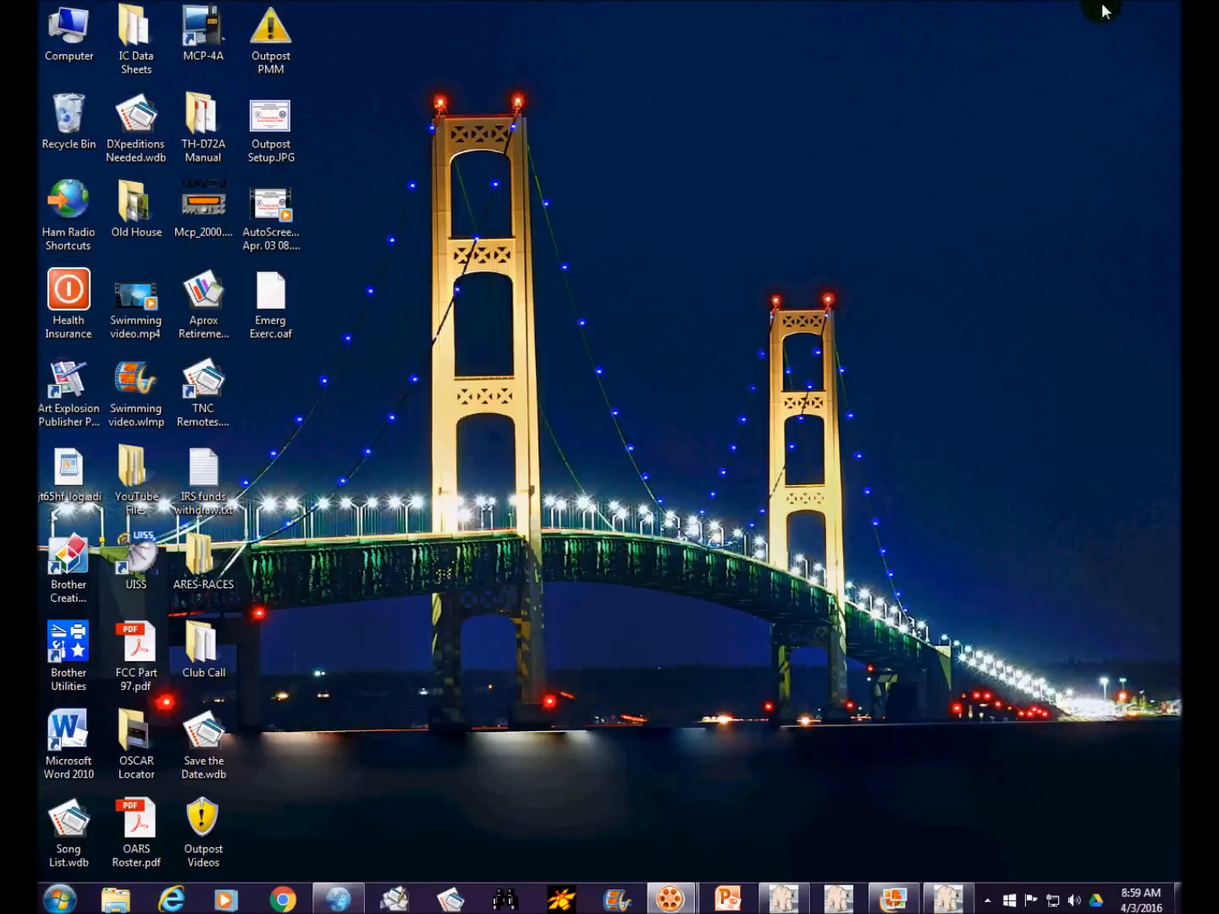
left_click(273, 295)
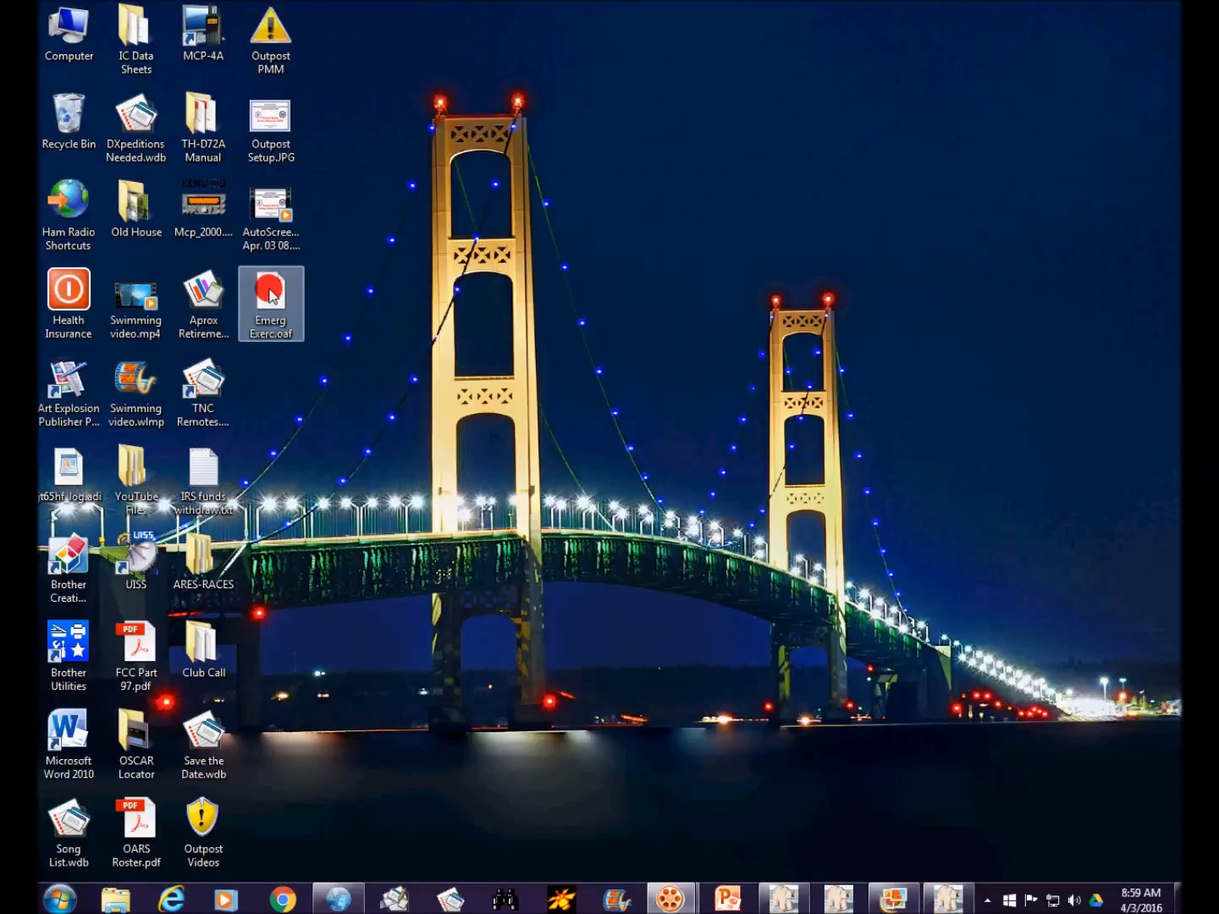
right_click(273, 295)
left_click(341, 306)
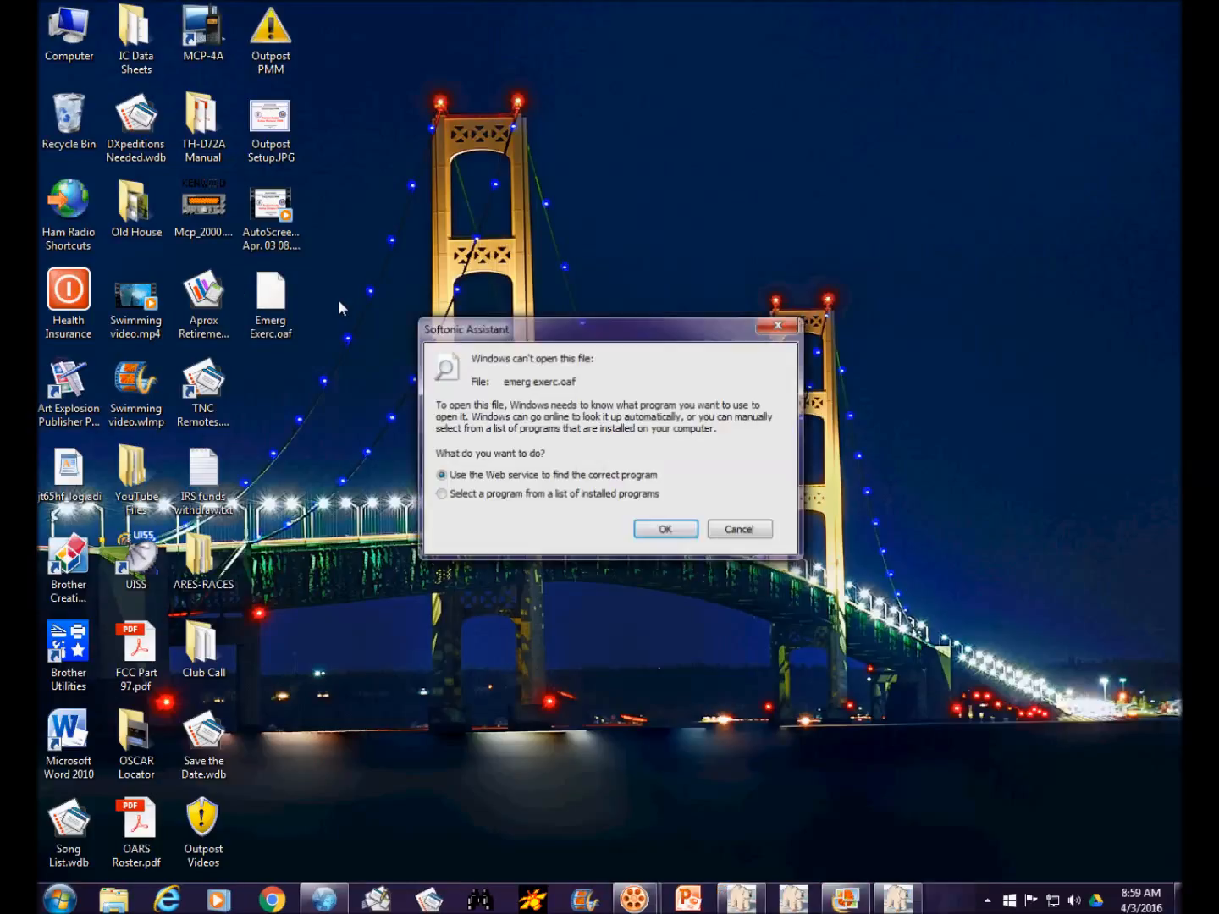
left_click(743, 531)
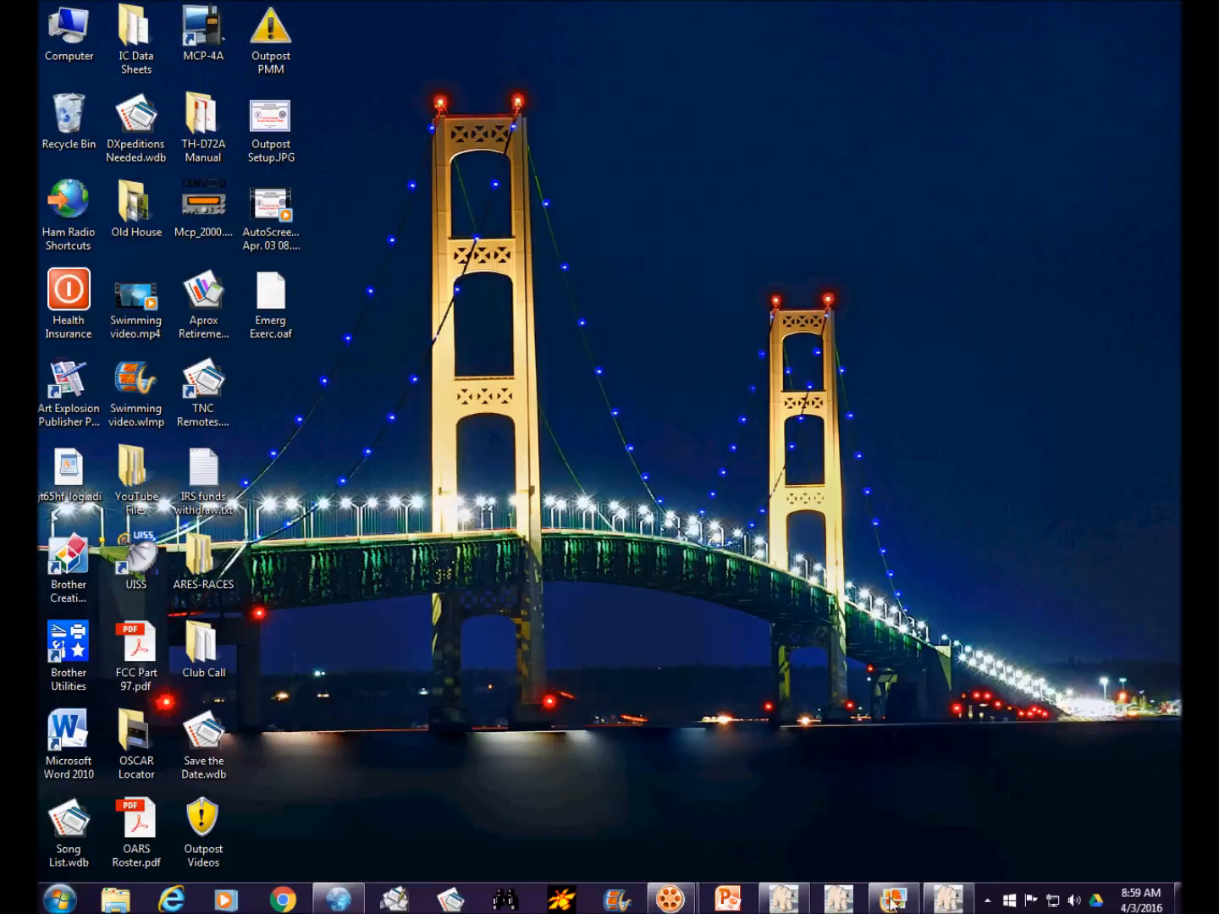
Step: Switch back to Outpost and delete all messages from every folder
left_click(785, 900)
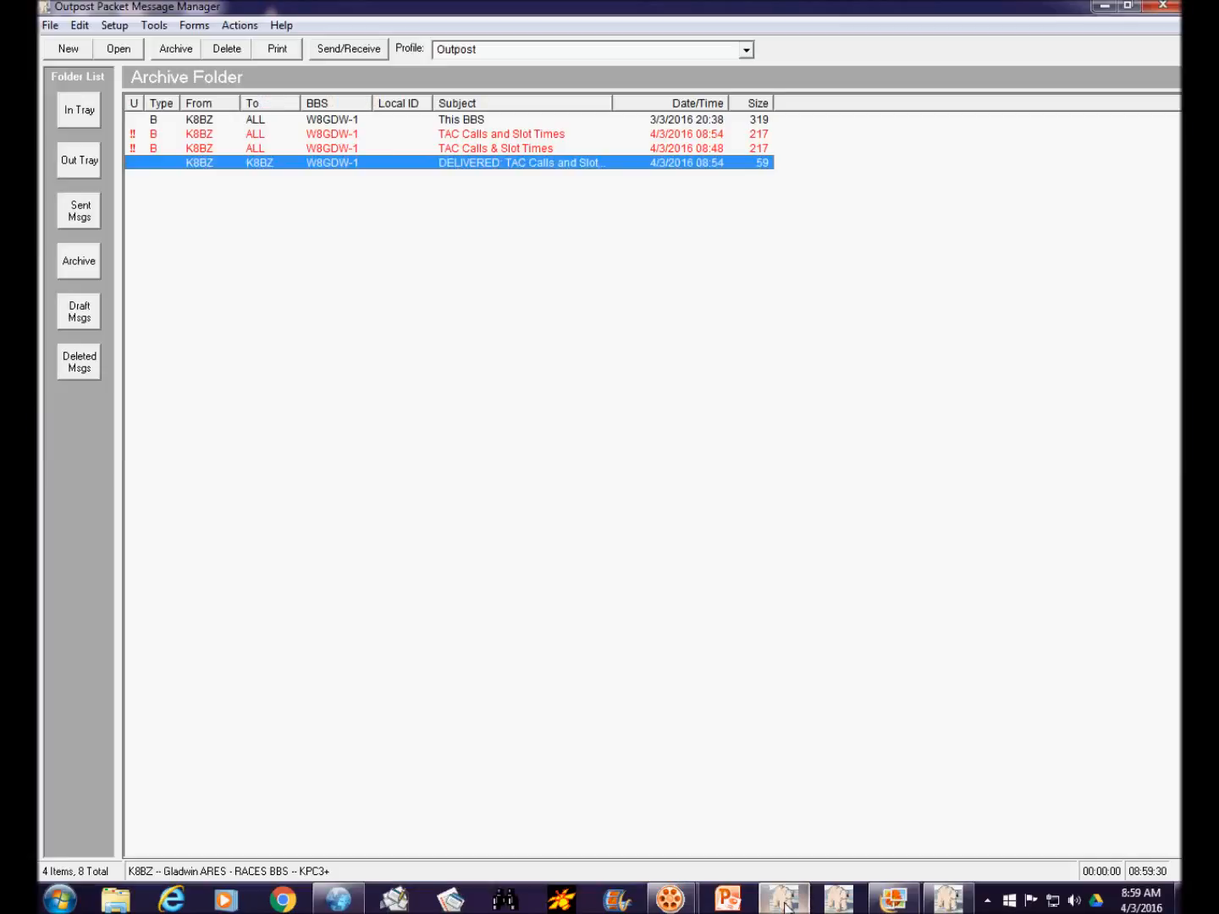
left_click(50, 26)
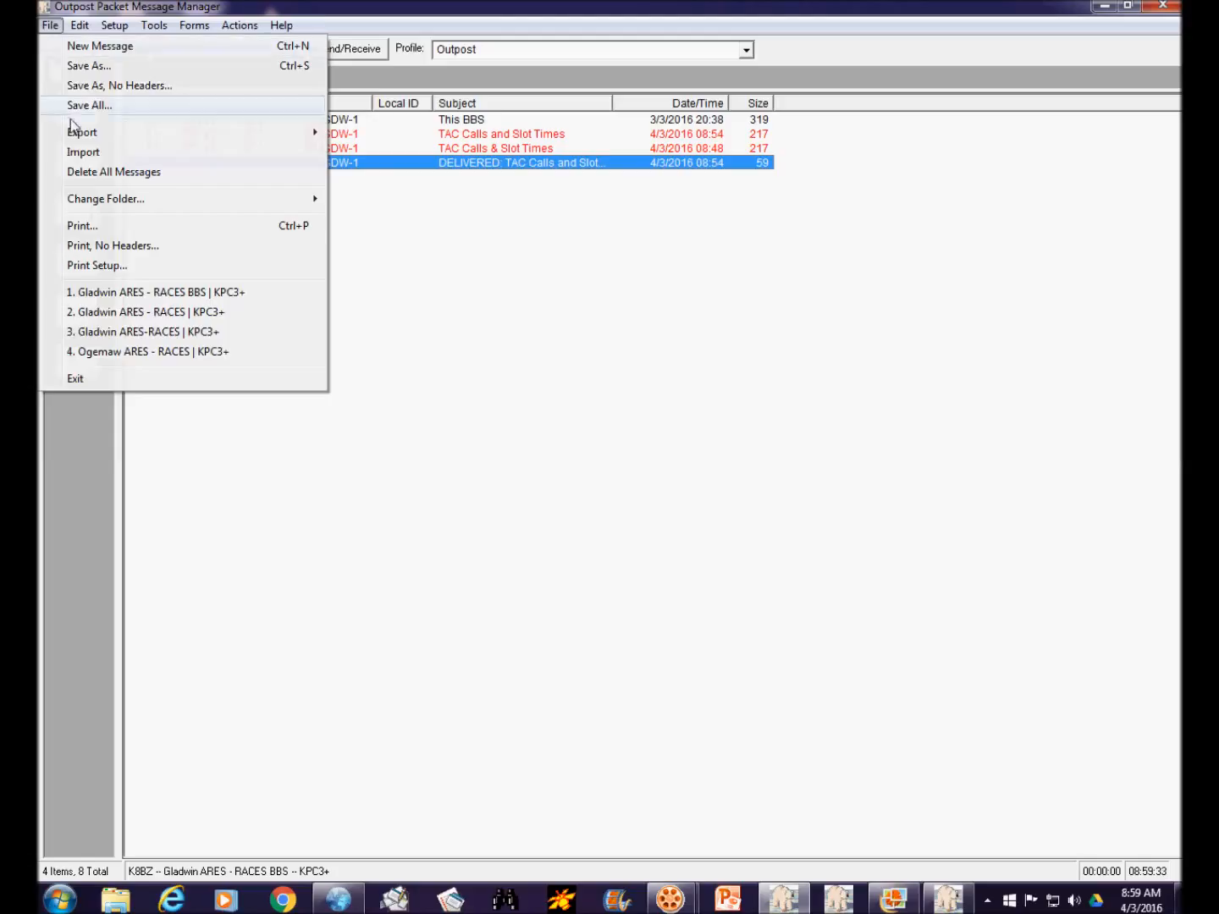
left_click(110, 173)
left_click(542, 512)
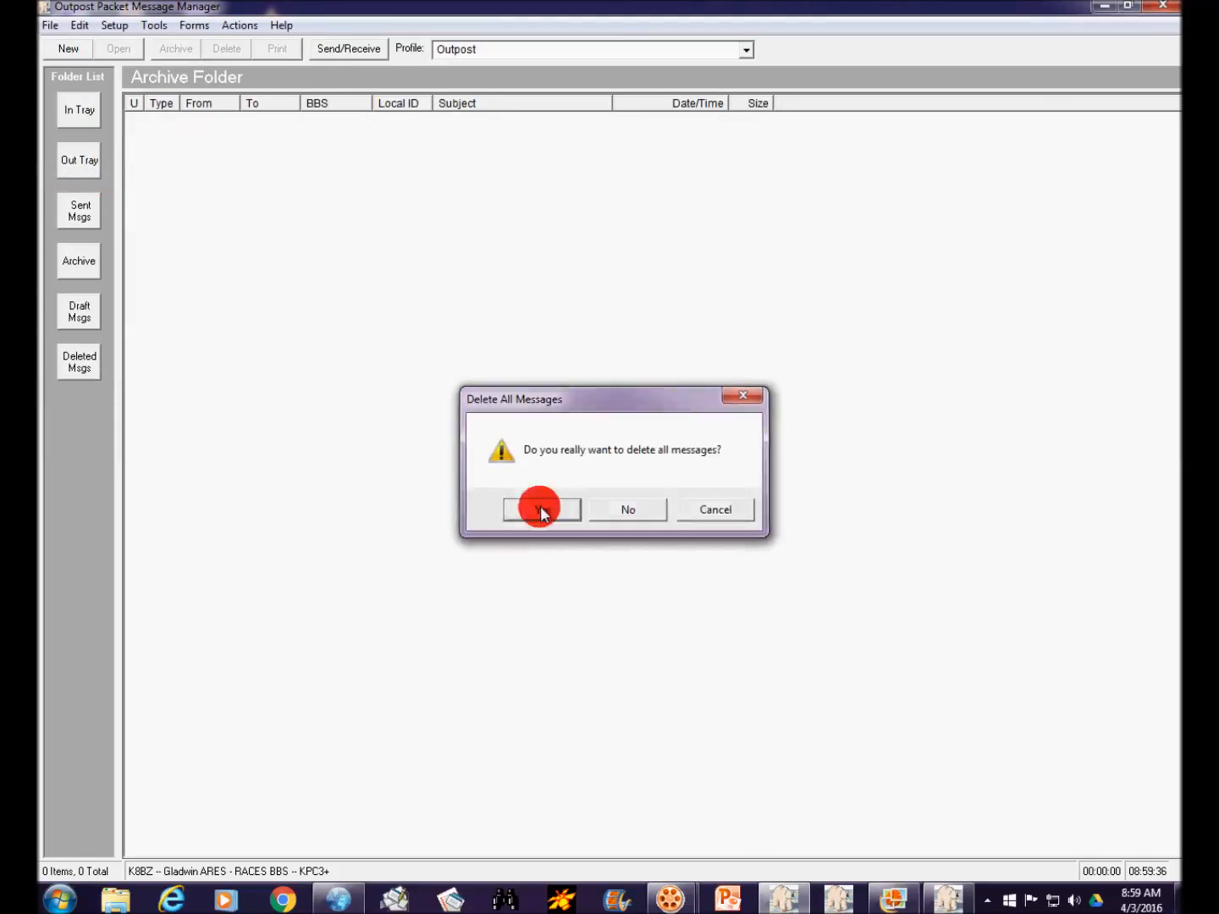
Step: Check each folder from the In Tray through Deleted Items for remaining messages
left_click(50, 26)
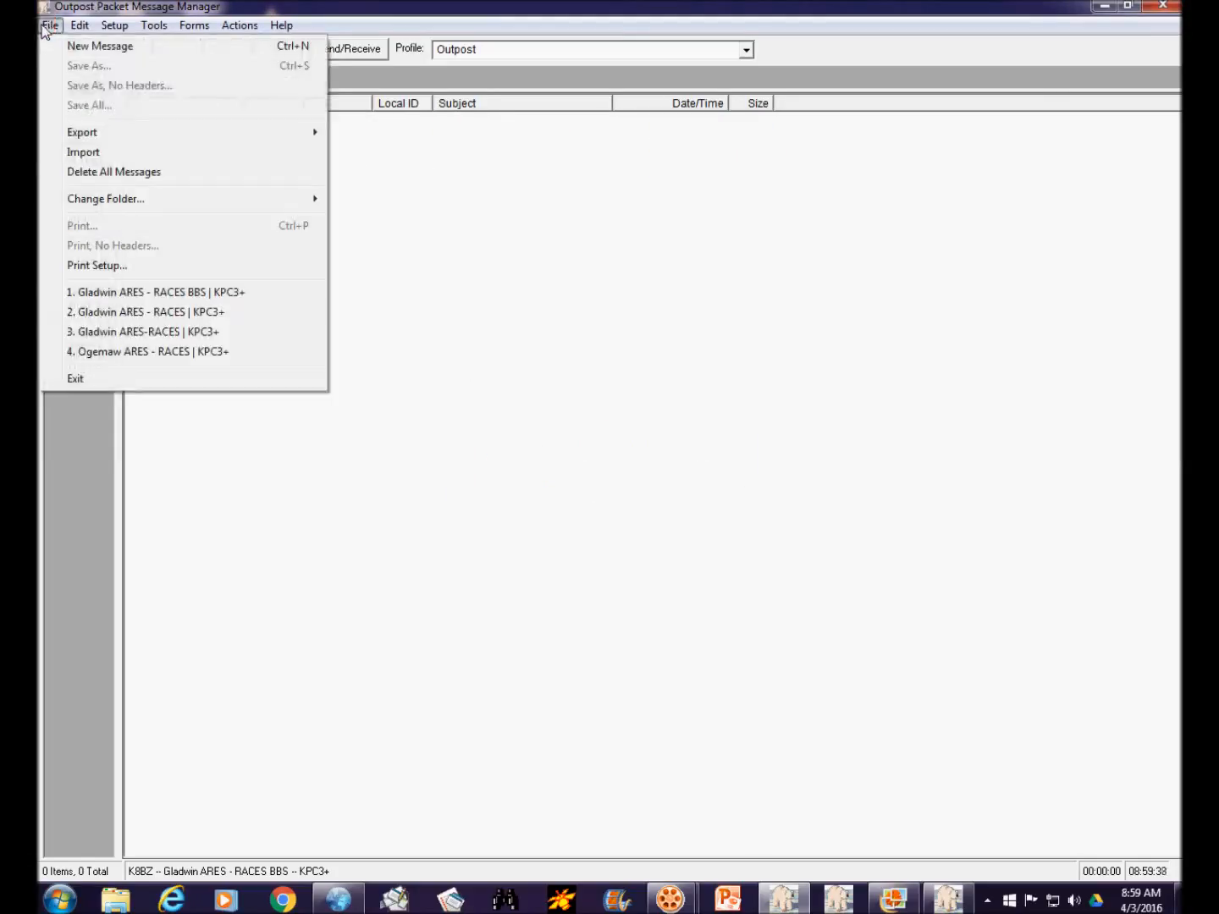
left_click(628, 236)
left_click(93, 119)
left_click(90, 167)
left_click(87, 210)
left_click(84, 259)
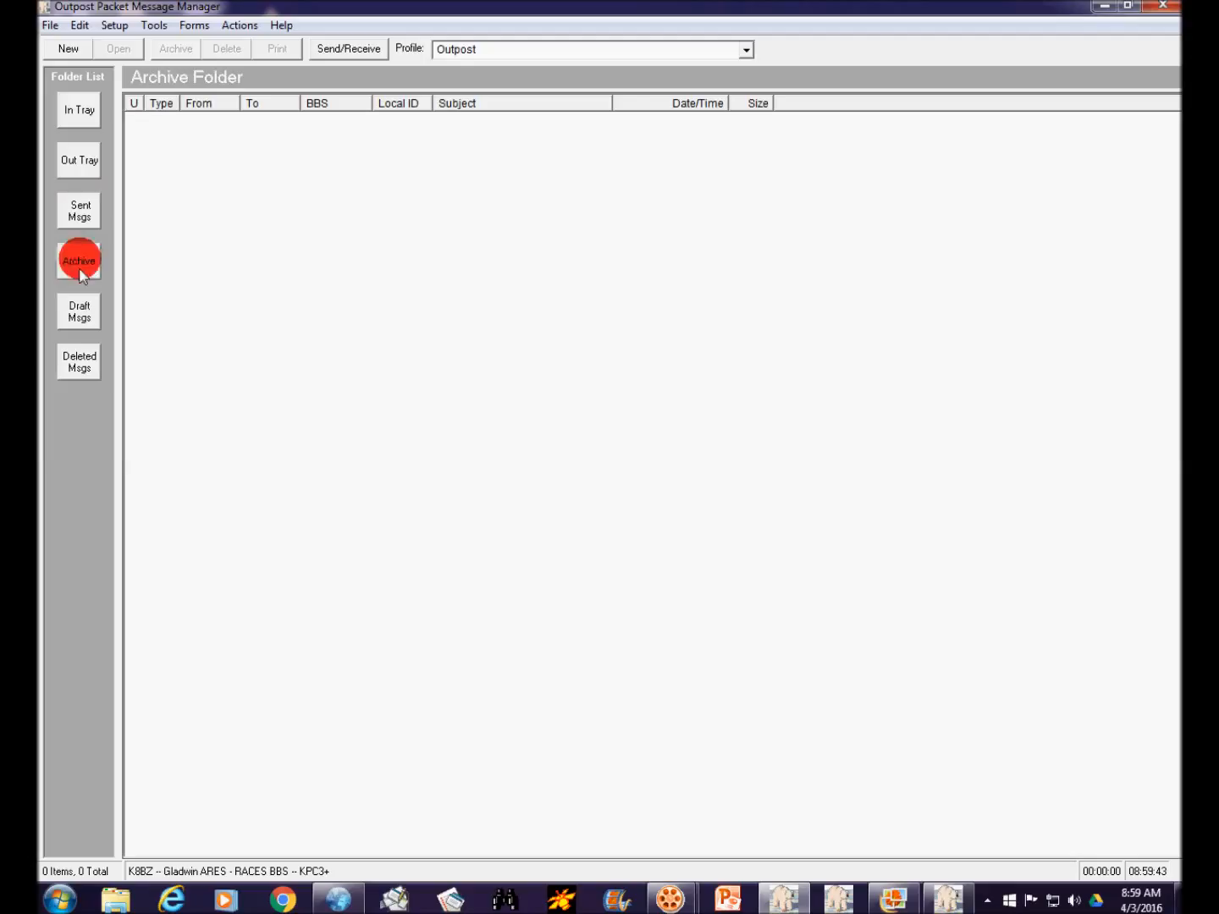
left_click(82, 315)
left_click(81, 359)
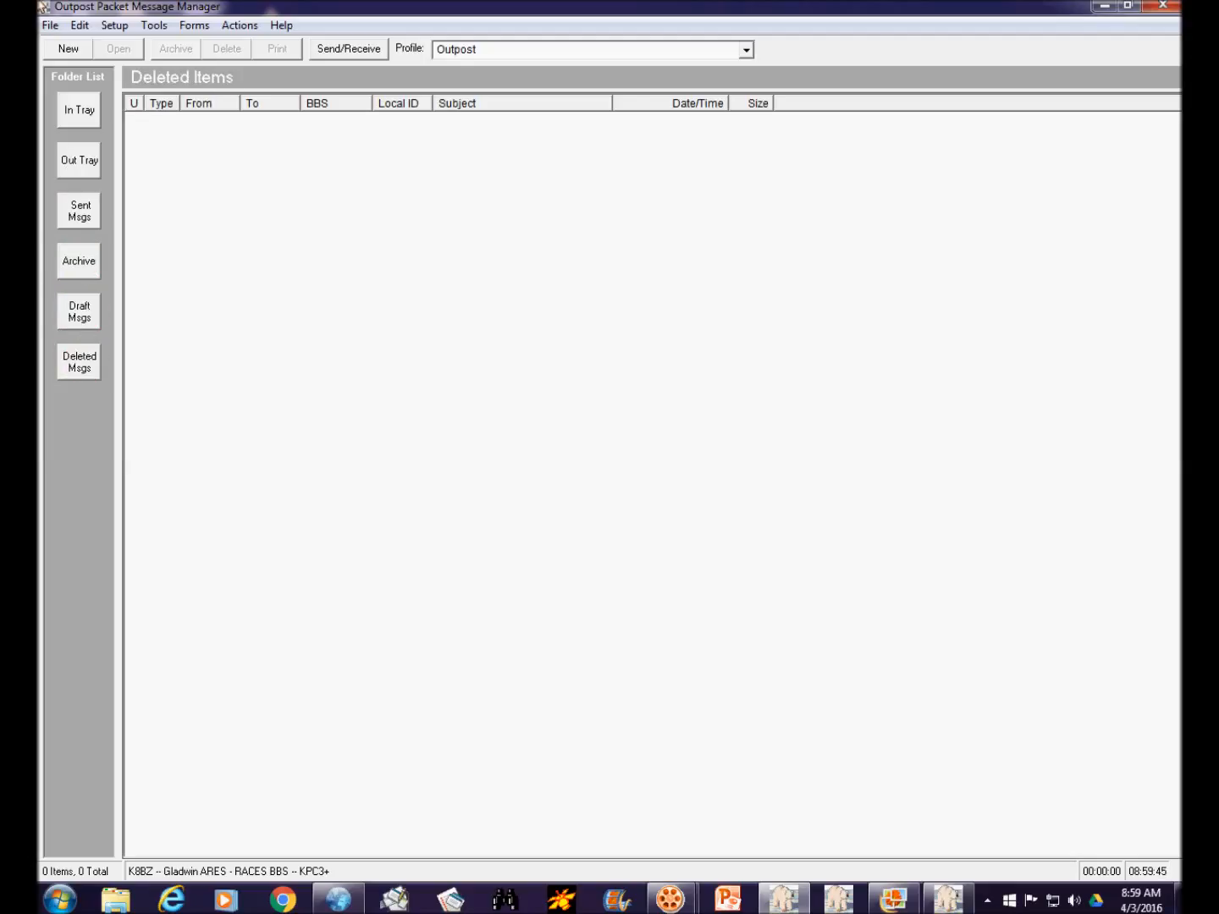
Step: Import the Emerg Exerc.oaf Outpost archive file from the Desktop
left_click(49, 25)
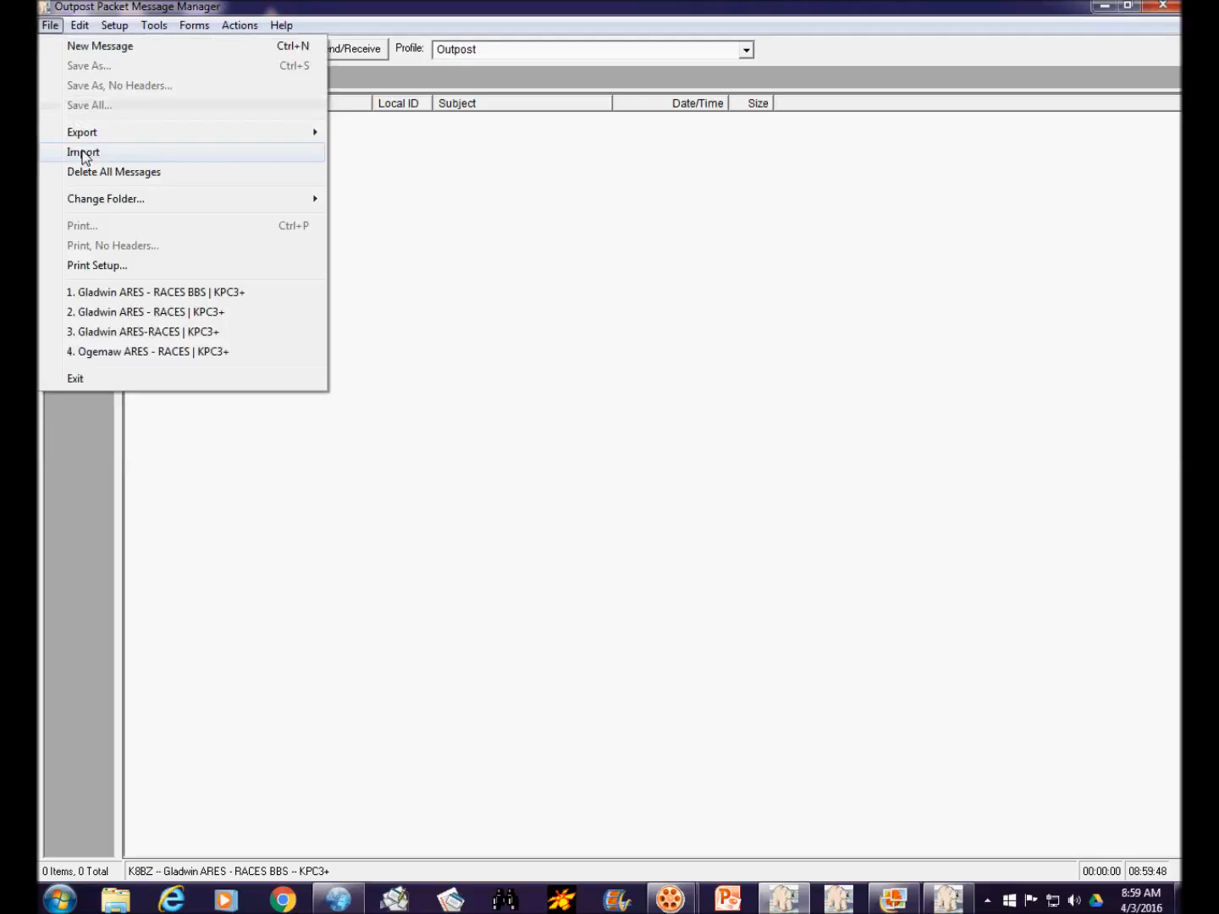
left_click(82, 154)
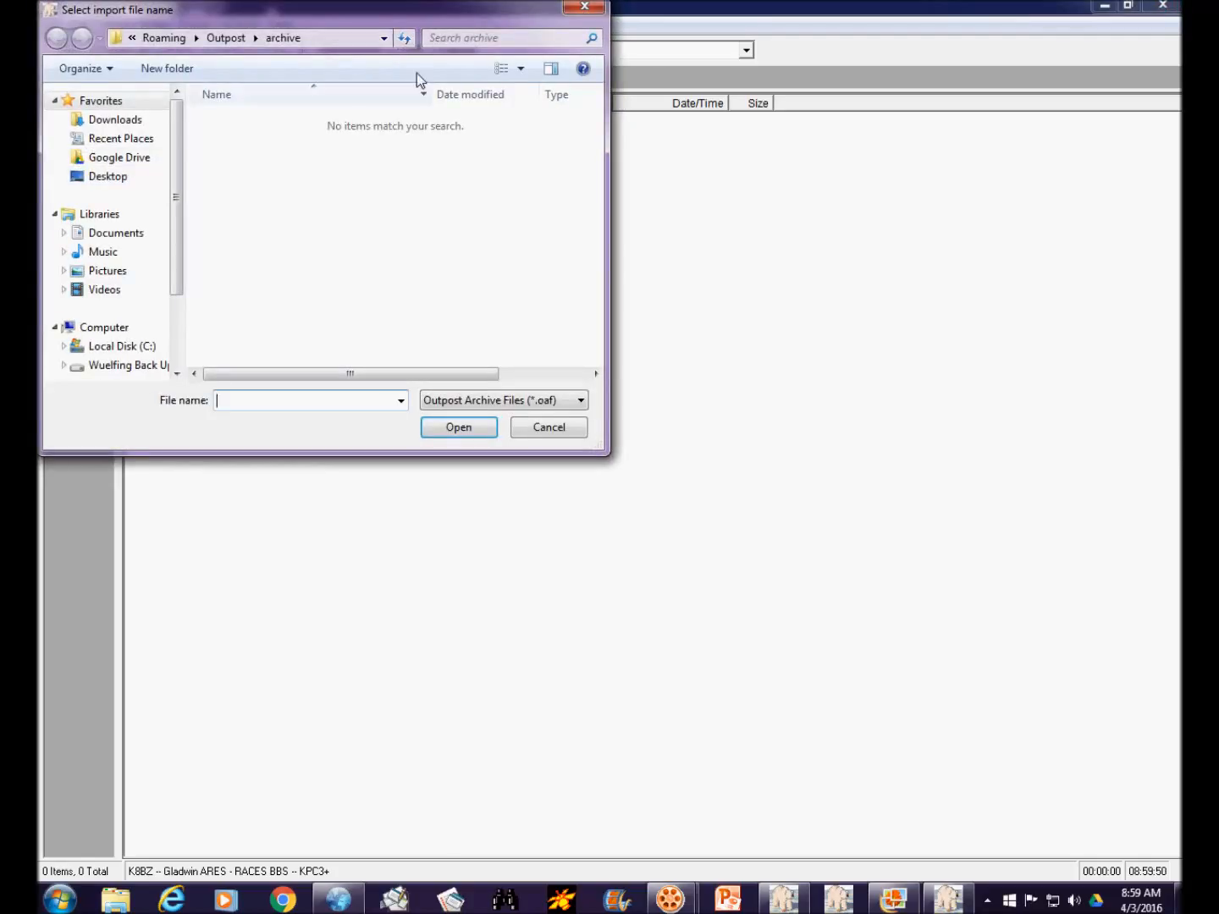
left_click(384, 40)
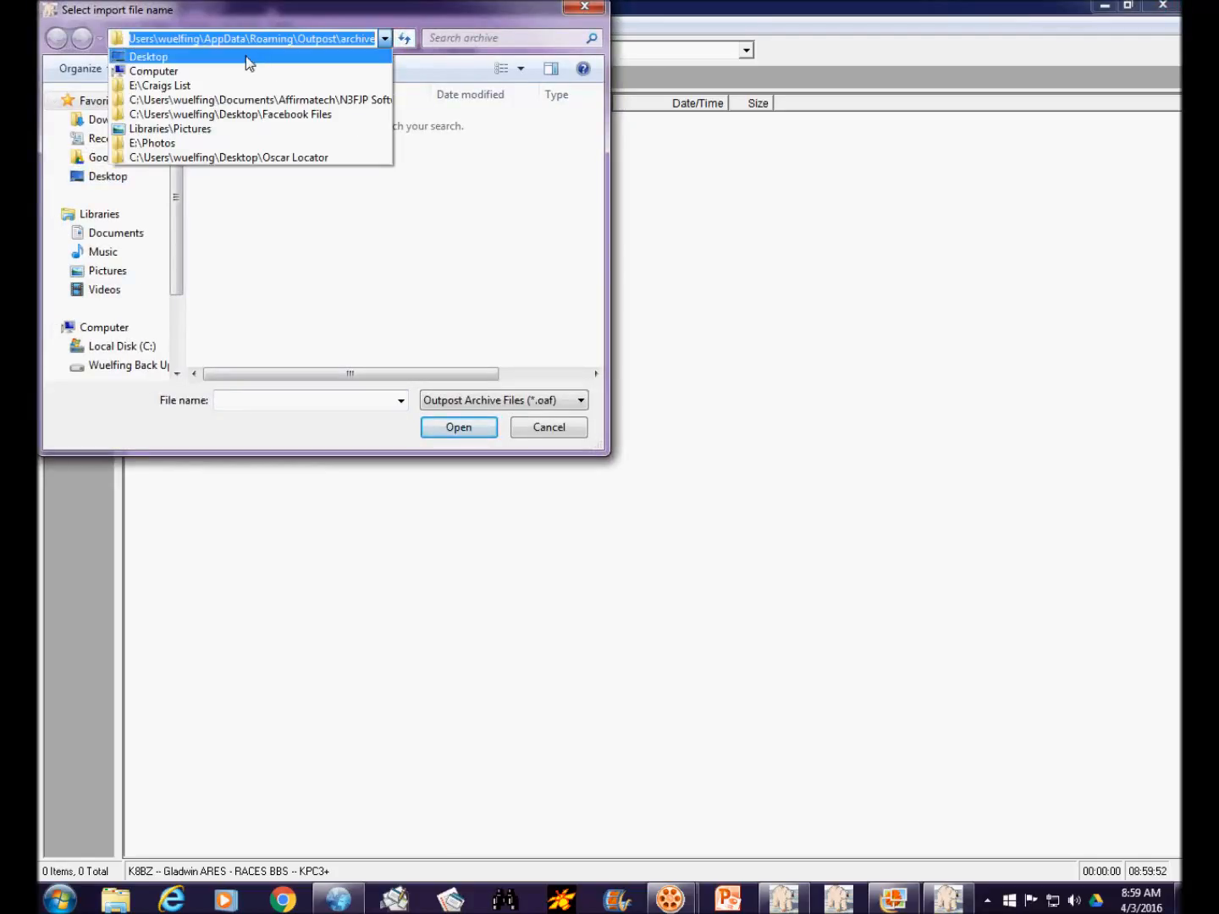
left_click(245, 54)
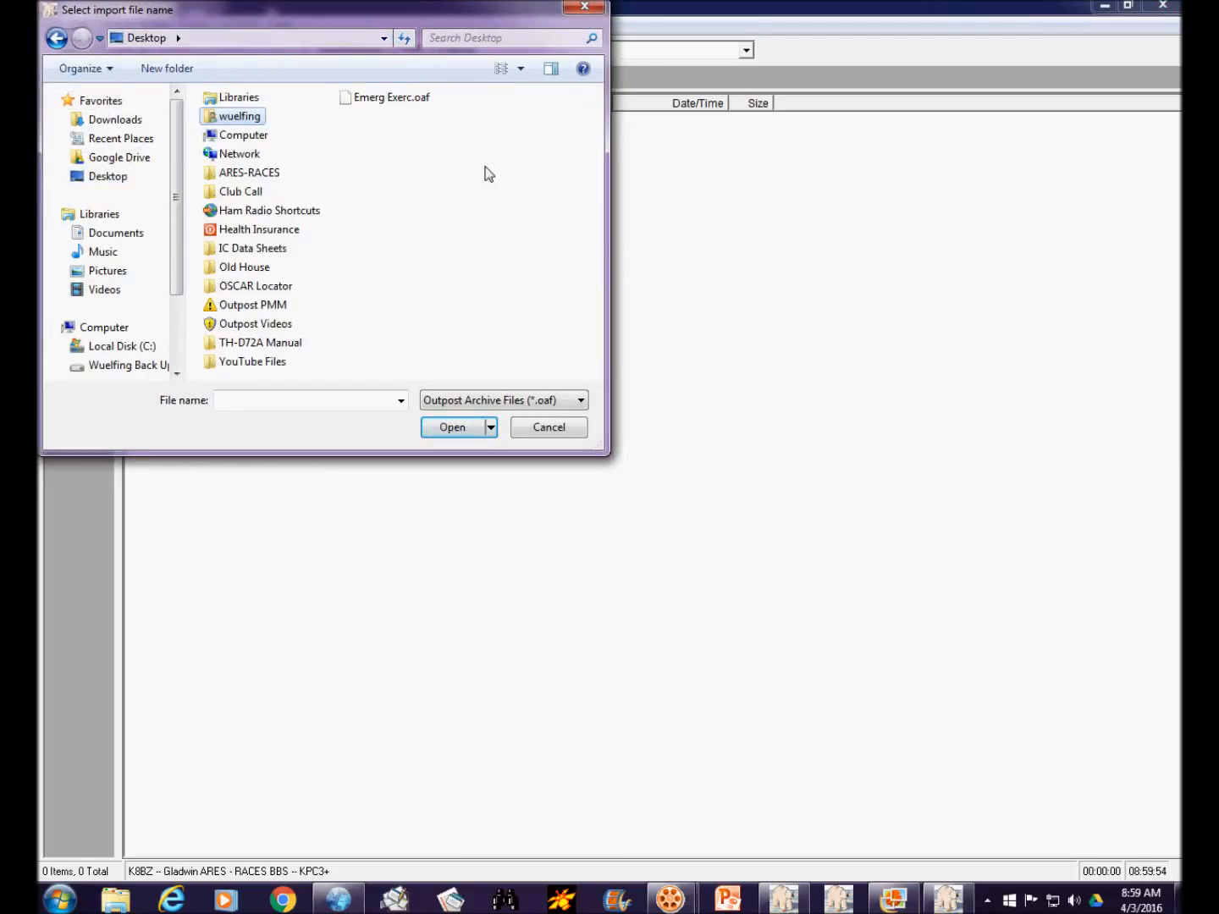
left_click(388, 99)
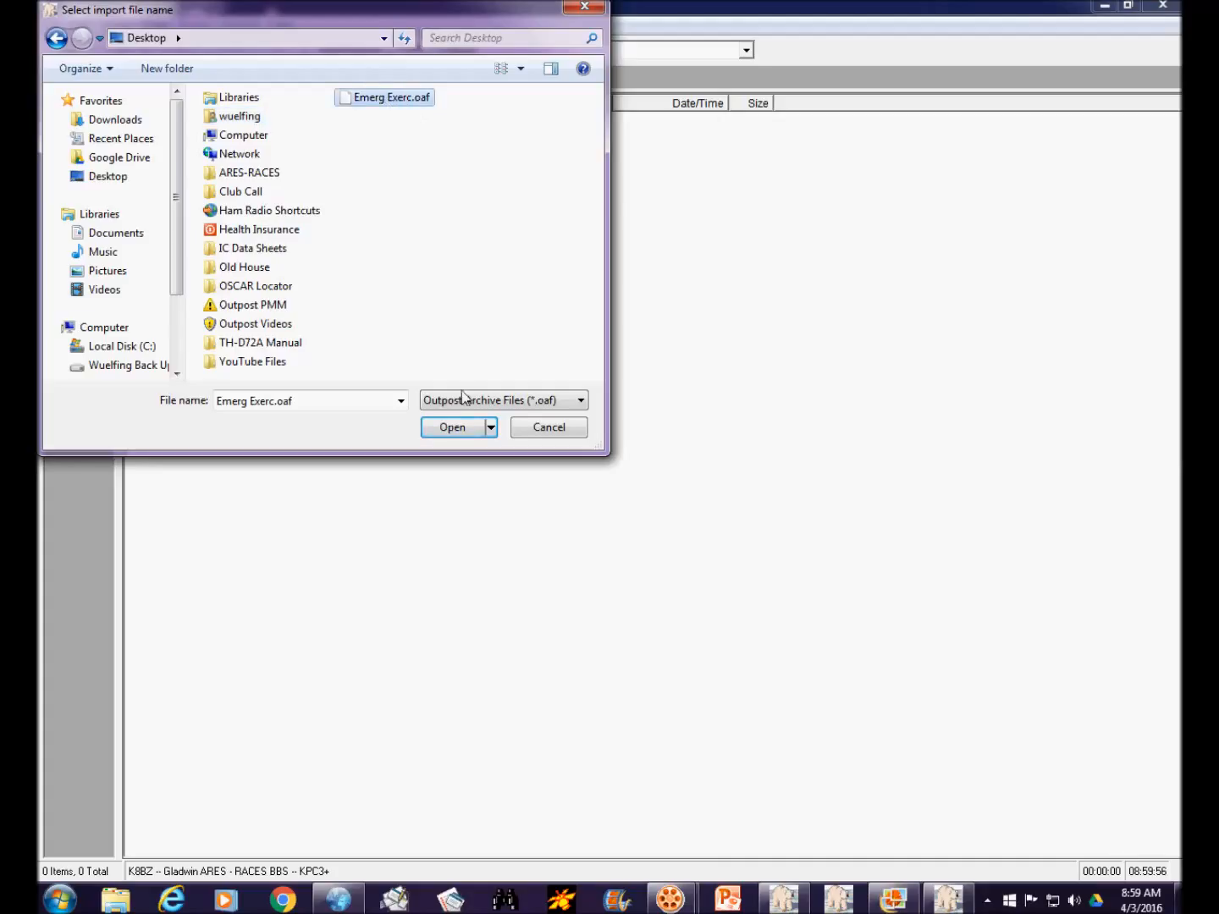
left_click(460, 429)
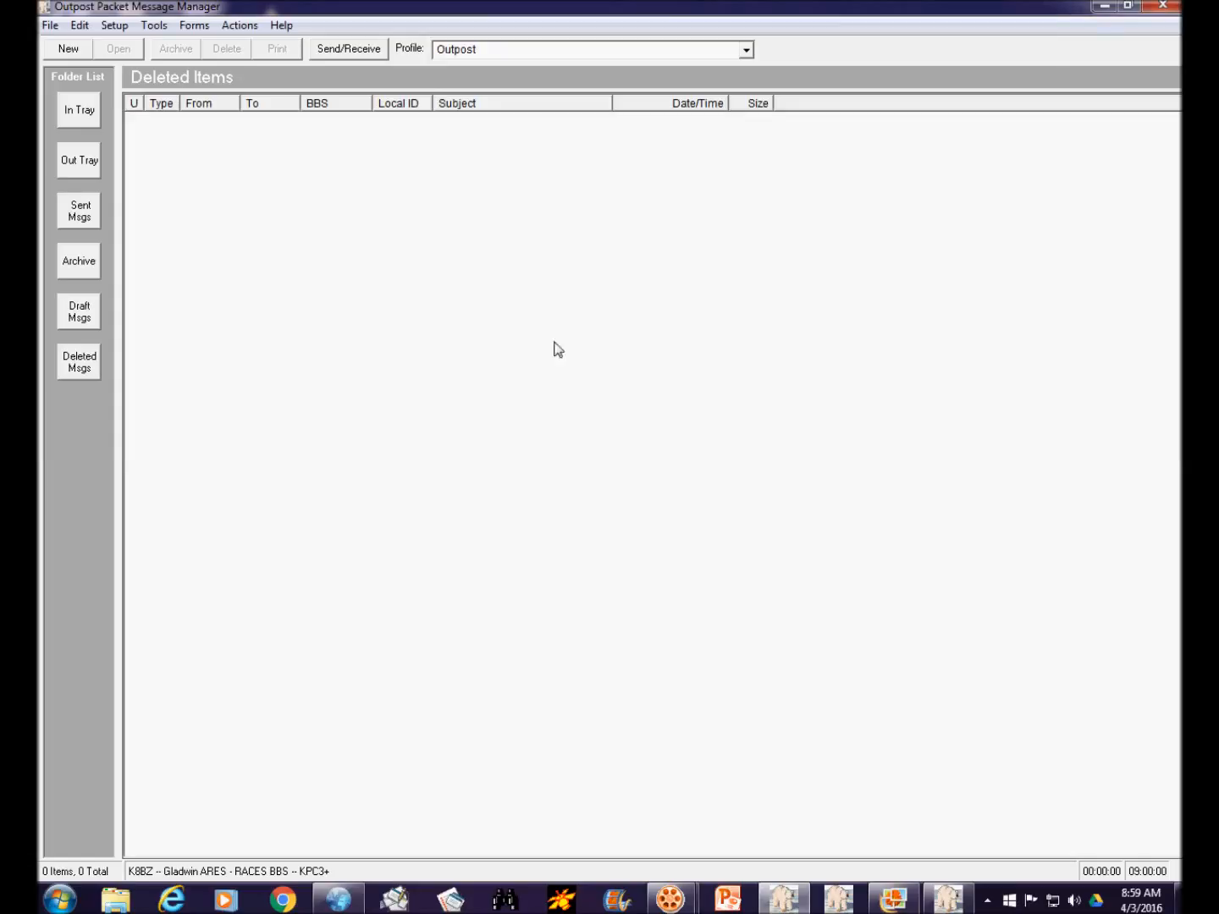
Step: Check the In Tray, Out Tray, Sent and Archive folders for the re-imported messages
left_click(76, 110)
left_click(80, 160)
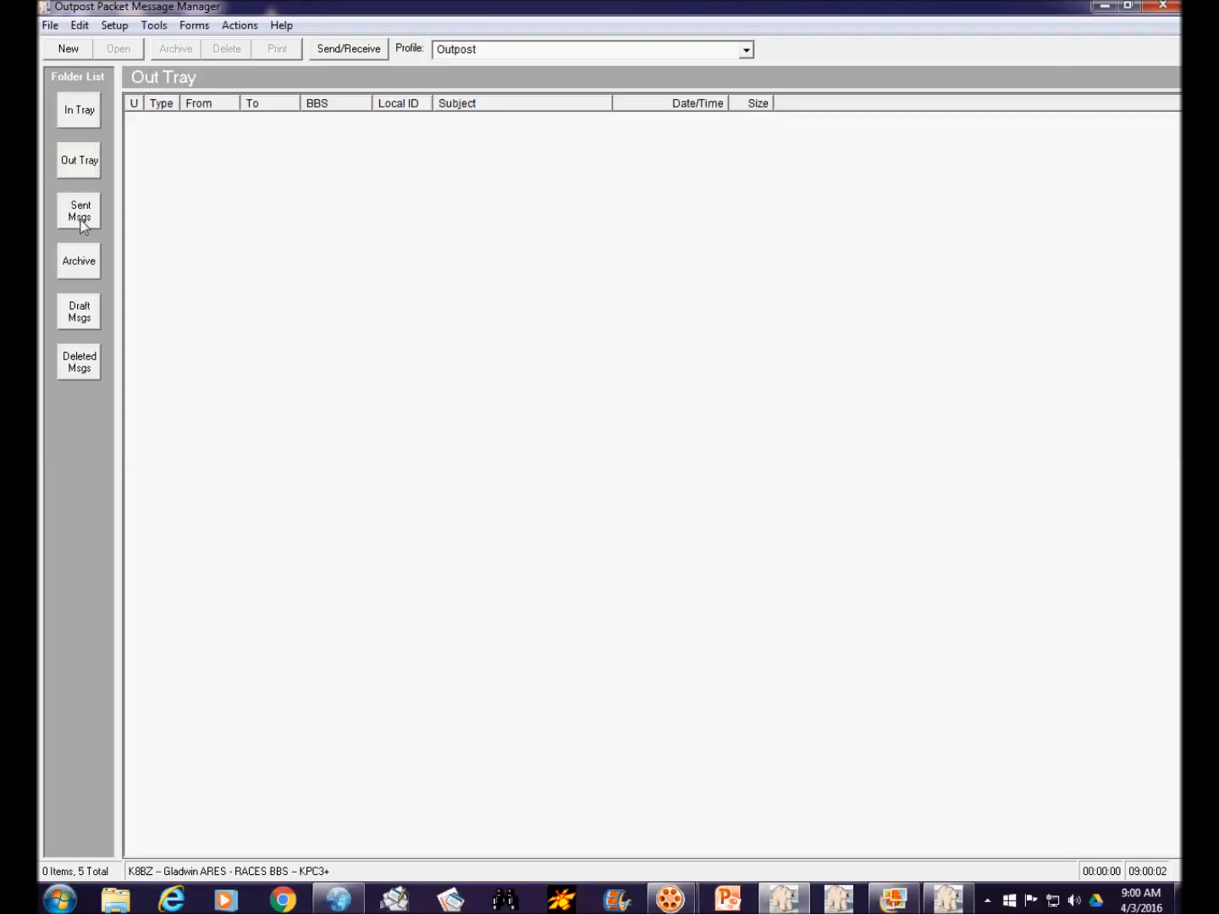
left_click(81, 216)
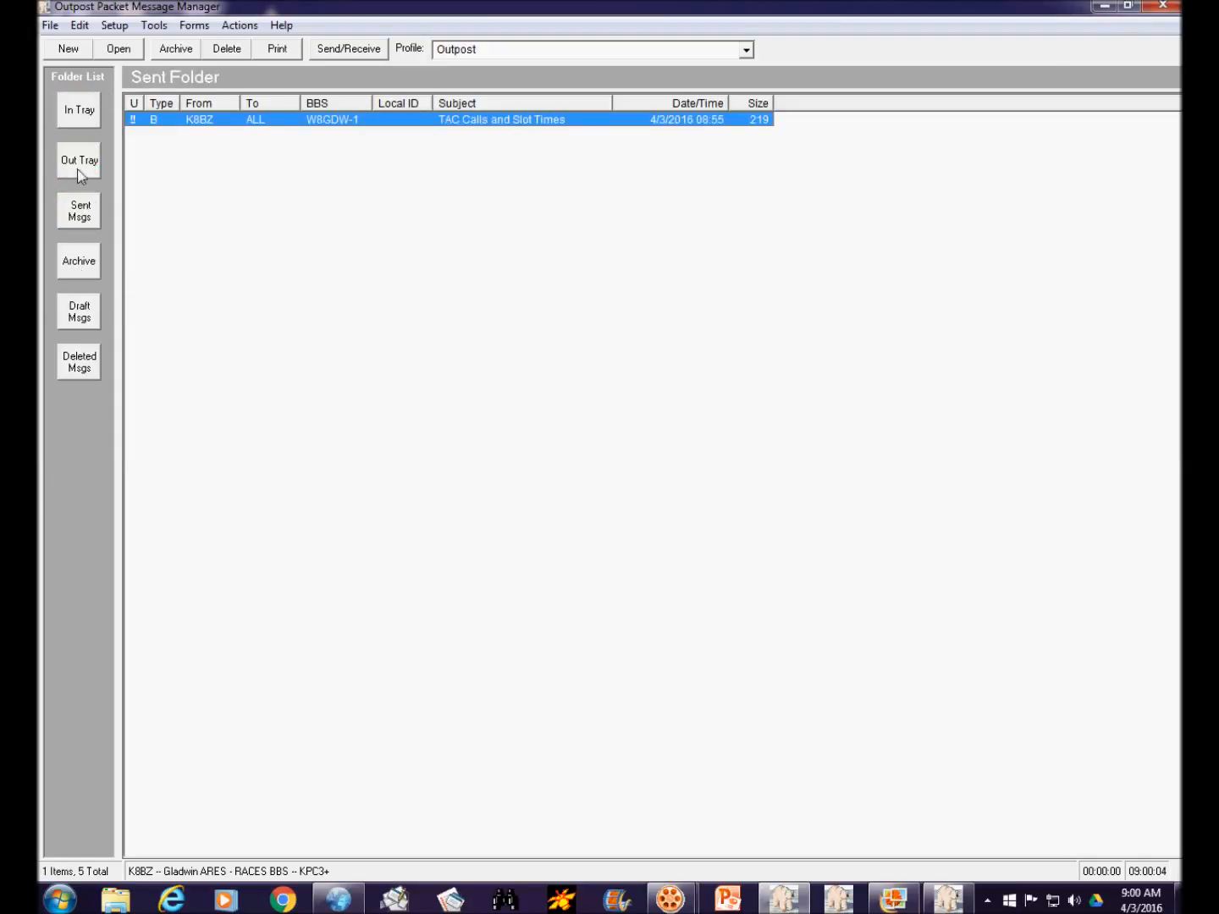
left_click(74, 263)
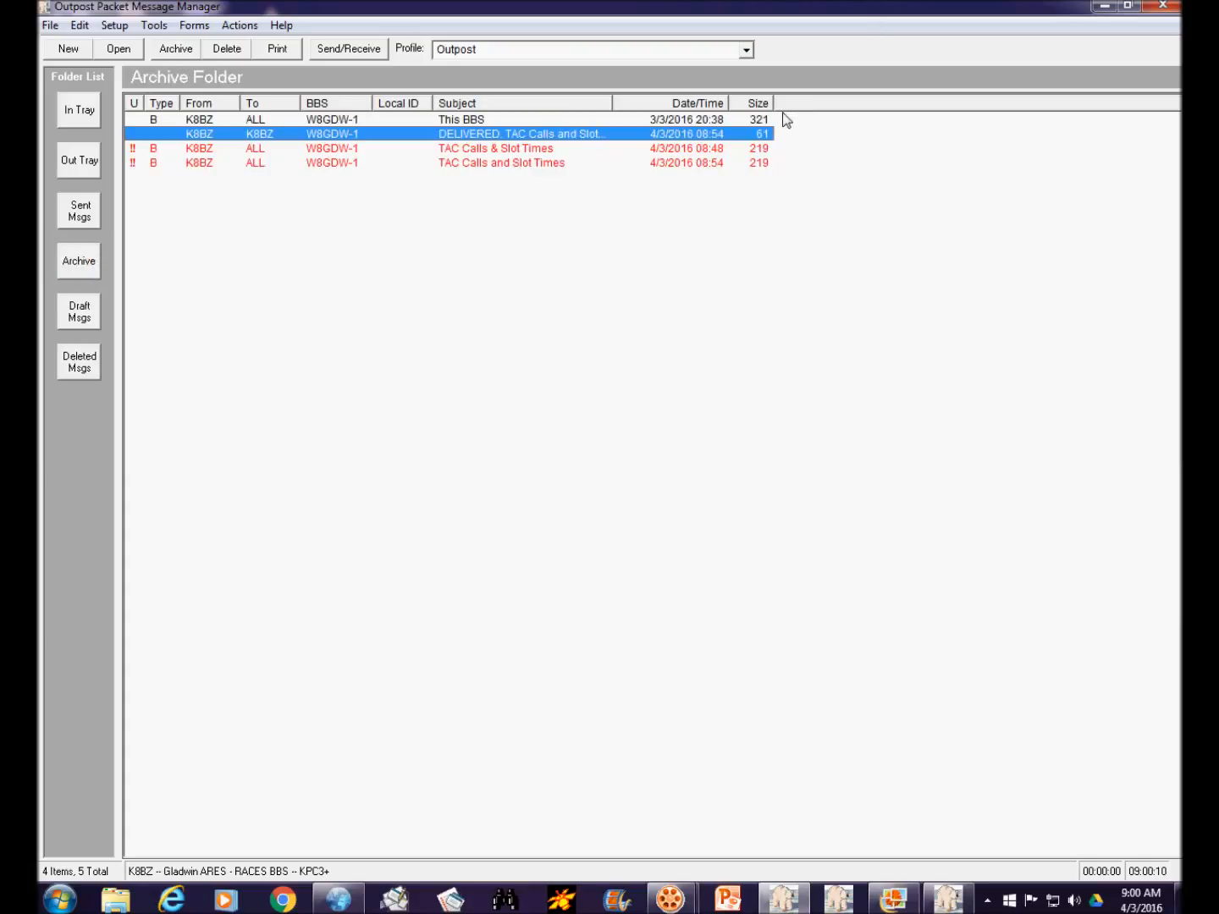
Step: Minimize Outpost and locate the exported Emerg Exerc.oaf file on the Windows desktop
left_click(1104, 7)
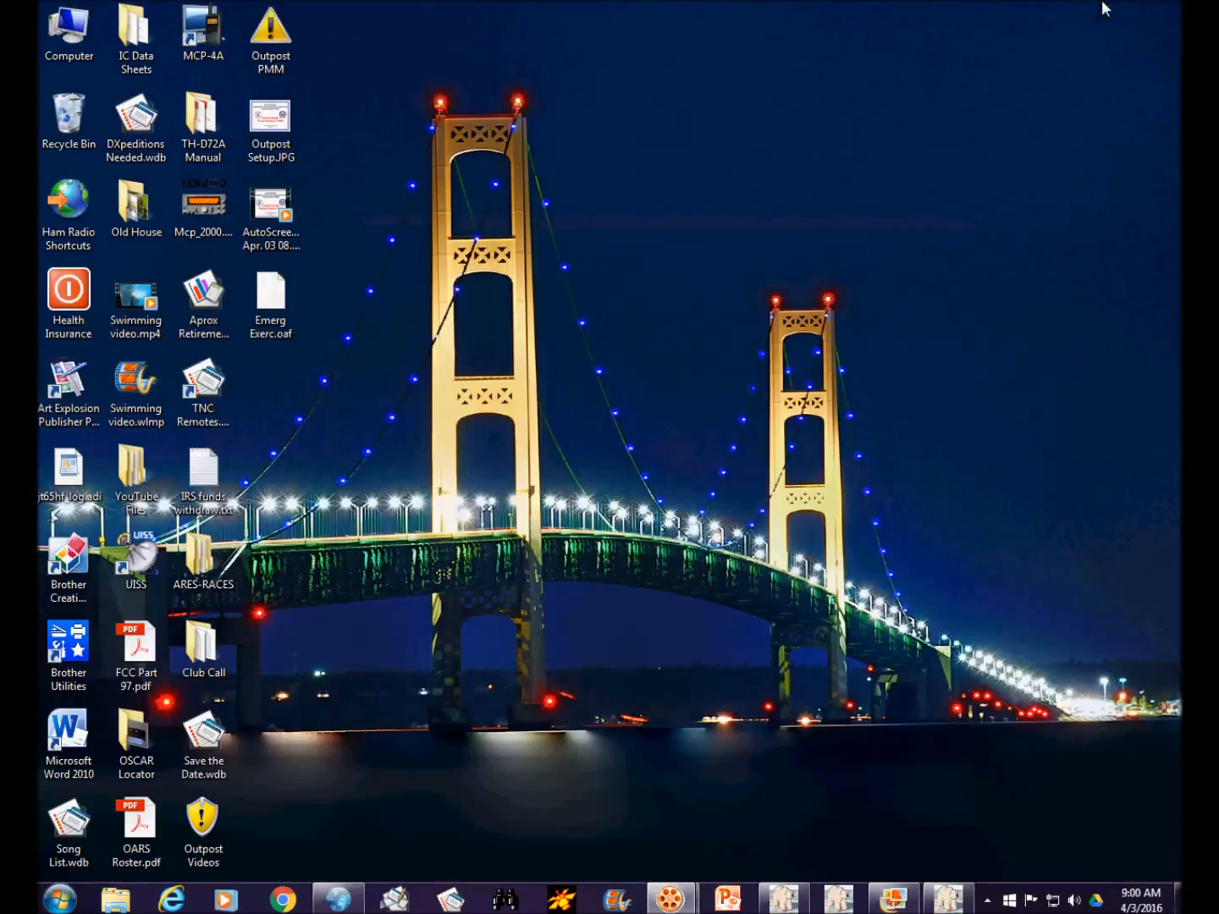
left_click(271, 297)
left_click_drag(704, 299, 285, 307)
left_click(819, 356)
Step: Restore the Outpost window, and switch to Photo Gallery to display the Outpost Setup.JPG title image
left_click(783, 899)
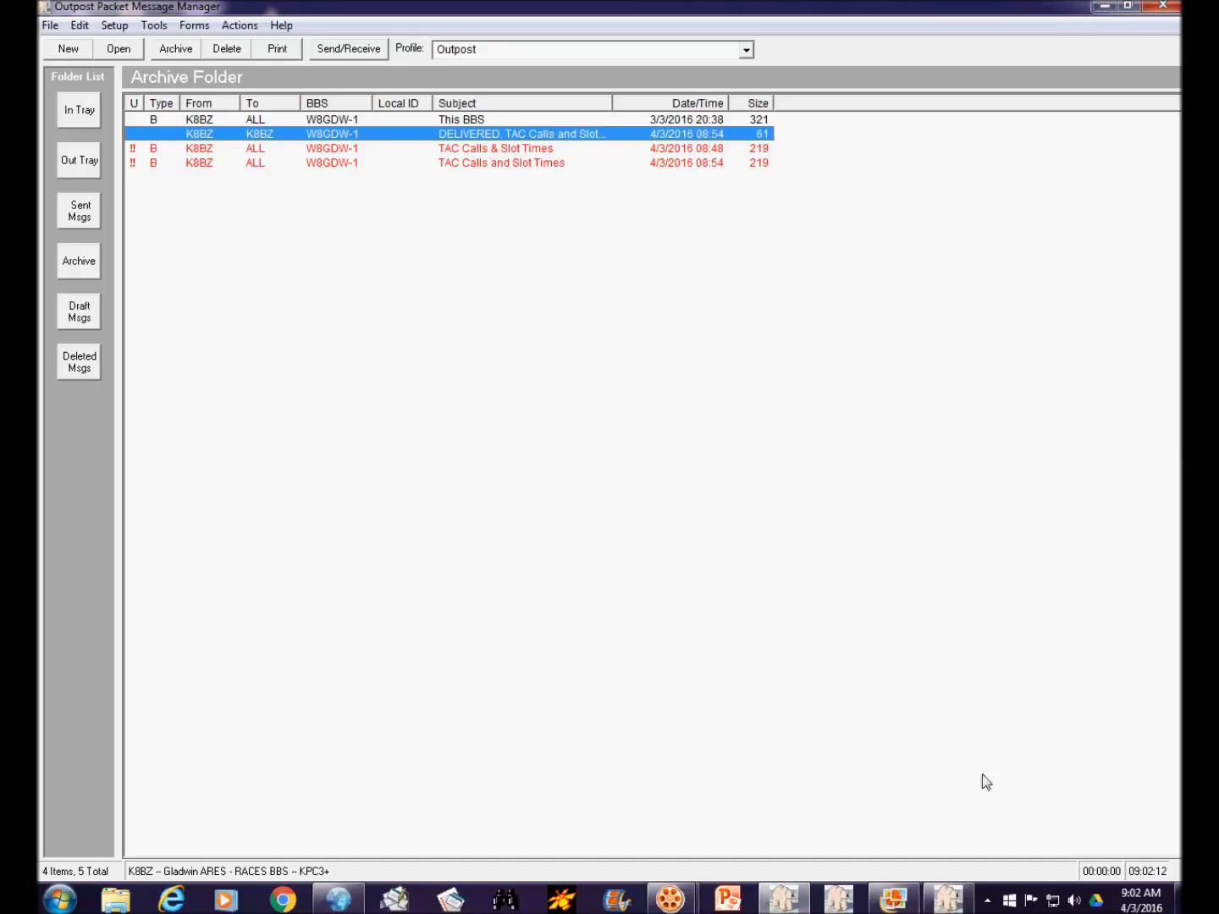
left_click(895, 900)
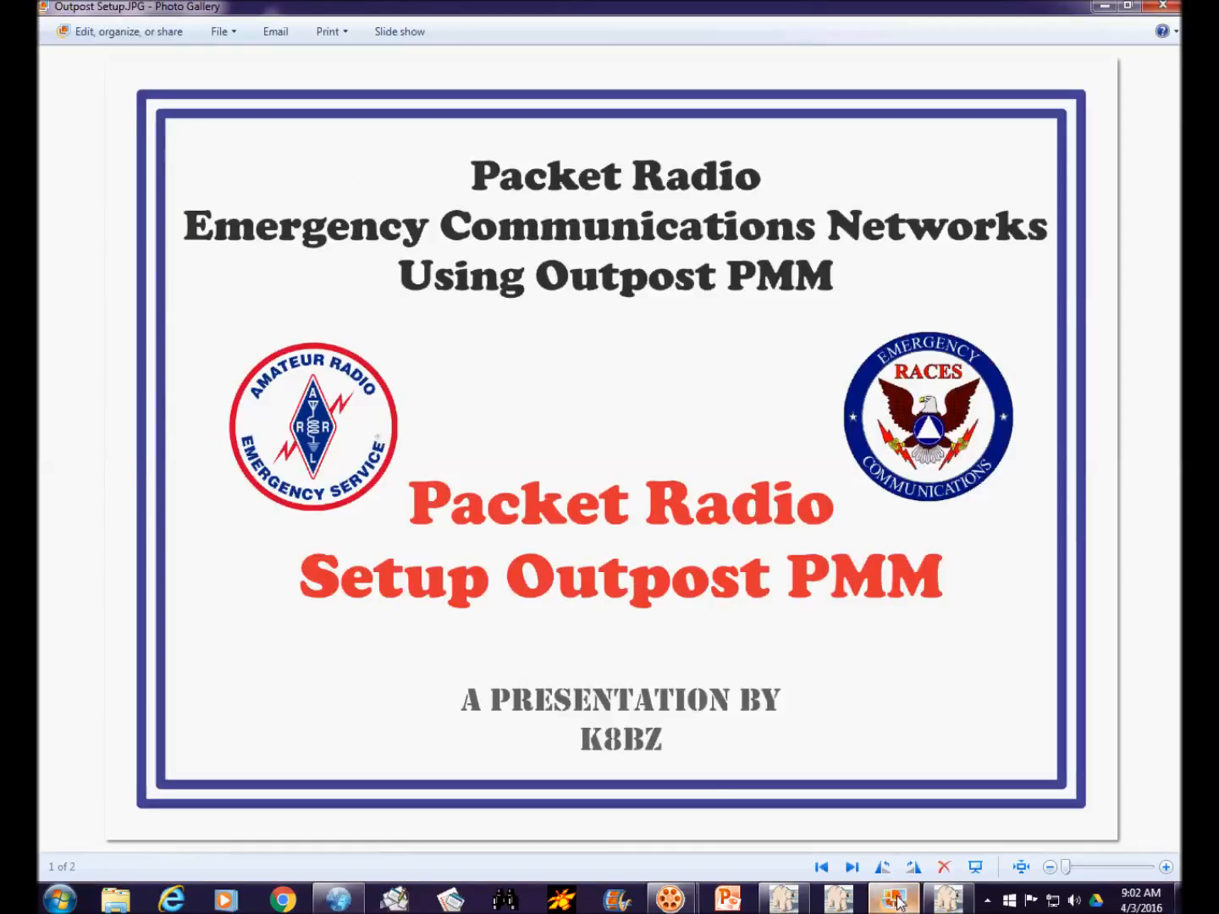